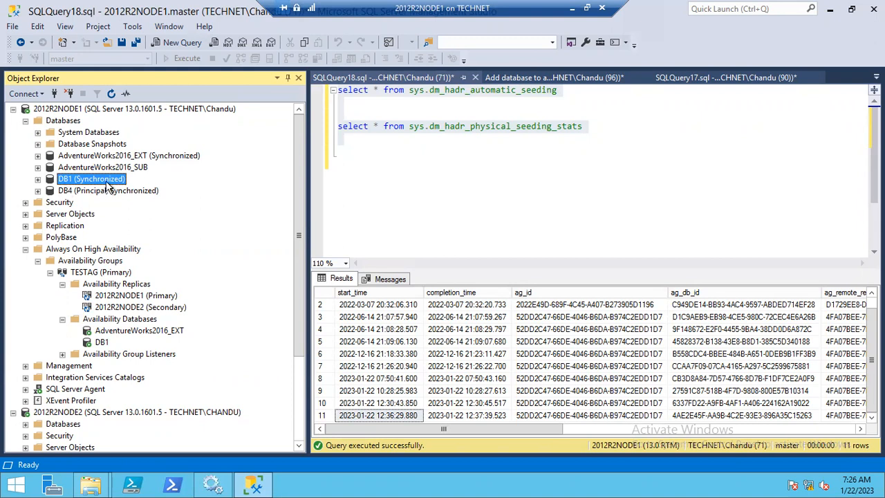
Step: Collapse the 2012R2NODE1 tree and list the refreshed databases of 2012R2NODE2 to check the state of DB1
double_click(25, 108)
click(48, 120)
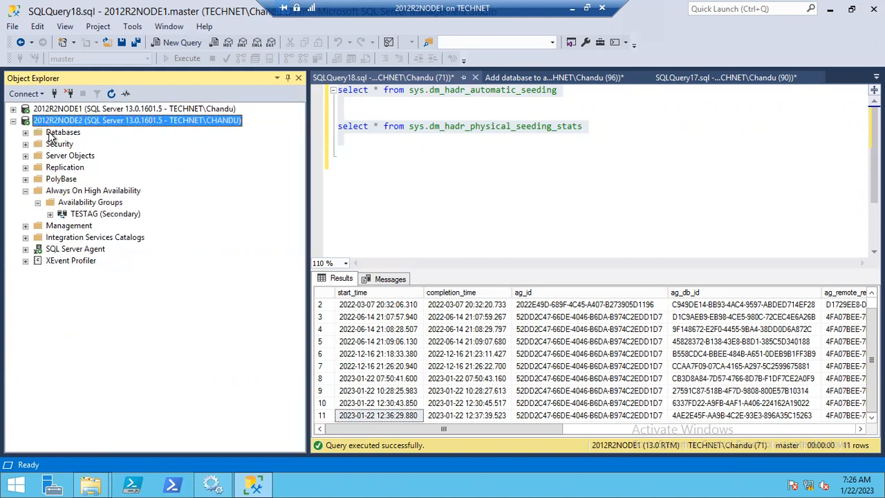
double_click(63, 132)
click(110, 94)
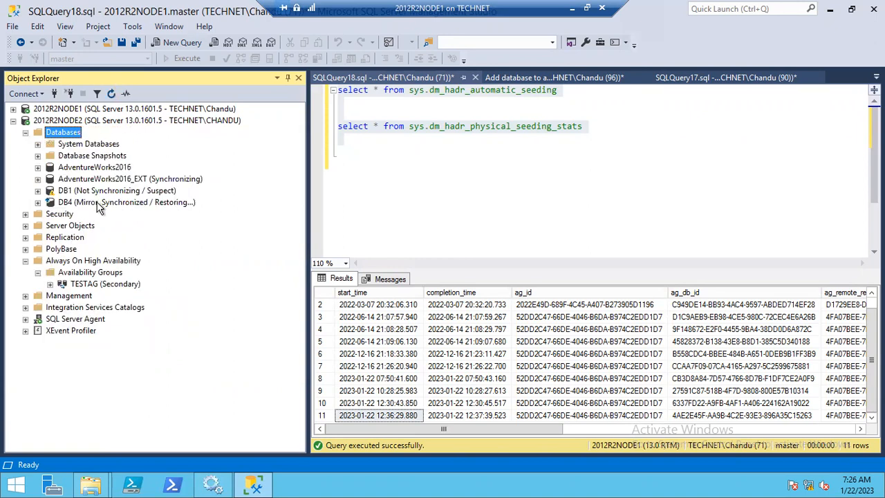
click(70, 192)
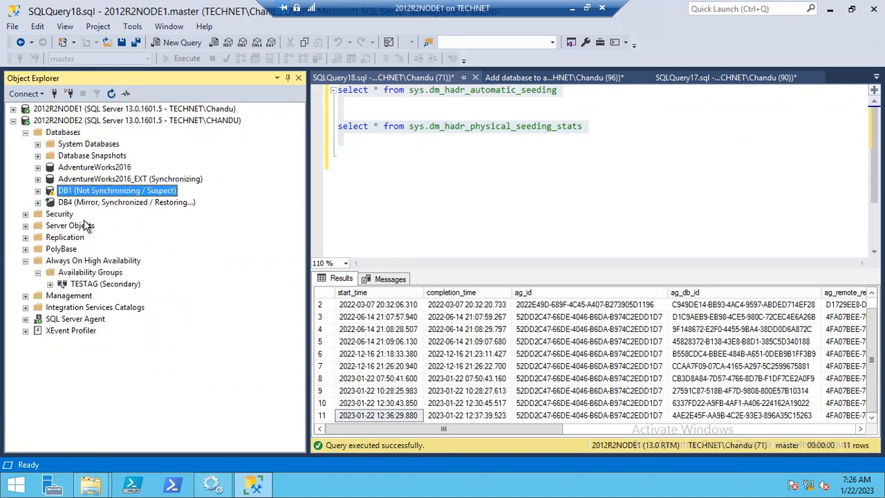
click(102, 287)
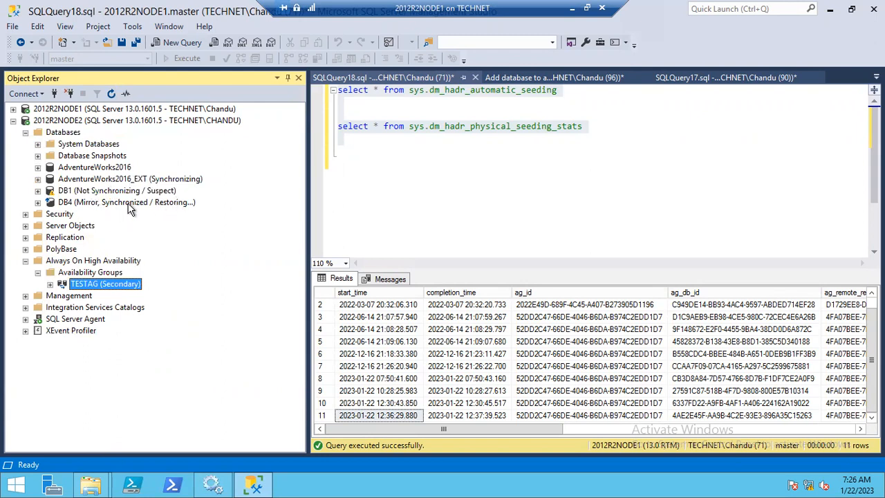
click(104, 192)
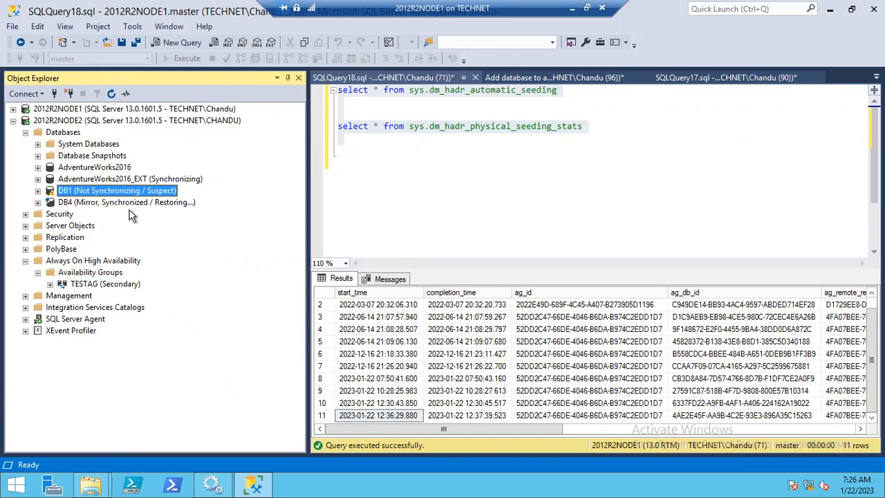
Step: Expand the TESTAG availability group on 2012R2NODE2 to inspect its availability replicas and availability databases
click(50, 284)
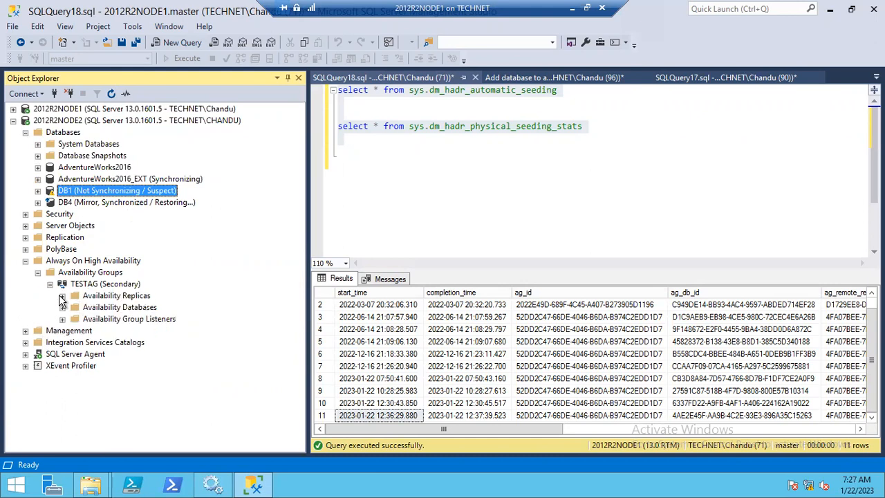
click(63, 296)
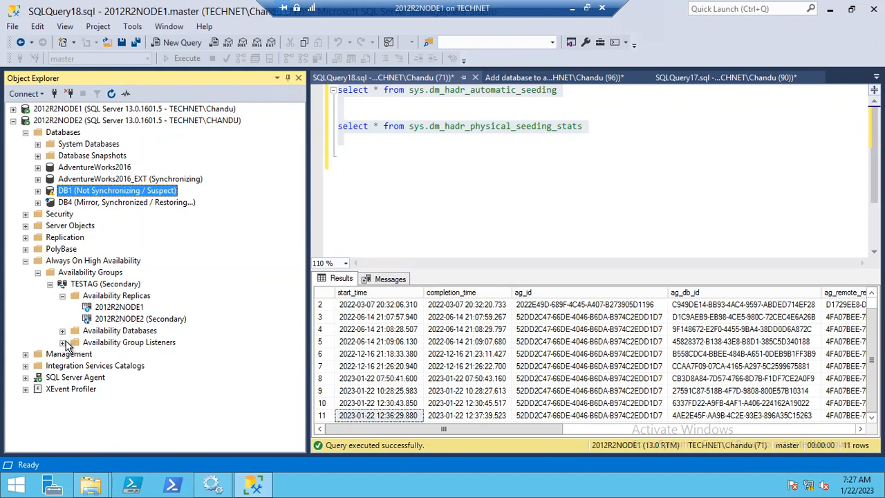
click(62, 330)
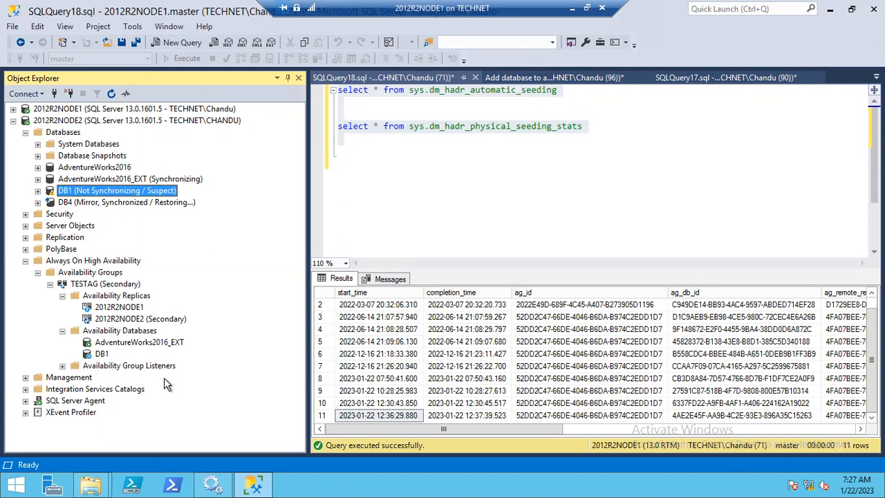
click(586, 8)
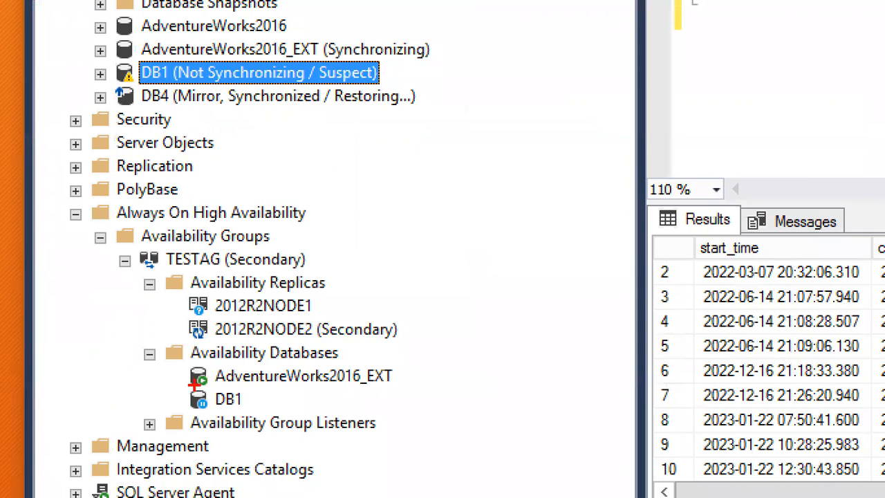
mouse_move(179, 386)
mouse_down()
mouse_move(225, 408)
mouse_move(275, 410)
mouse_move(258, 415)
mouse_move(341, 392)
mouse_up()
mouse_move(447, 392)
mouse_down()
mouse_move(447, 419)
mouse_move(463, 423)
mouse_up()
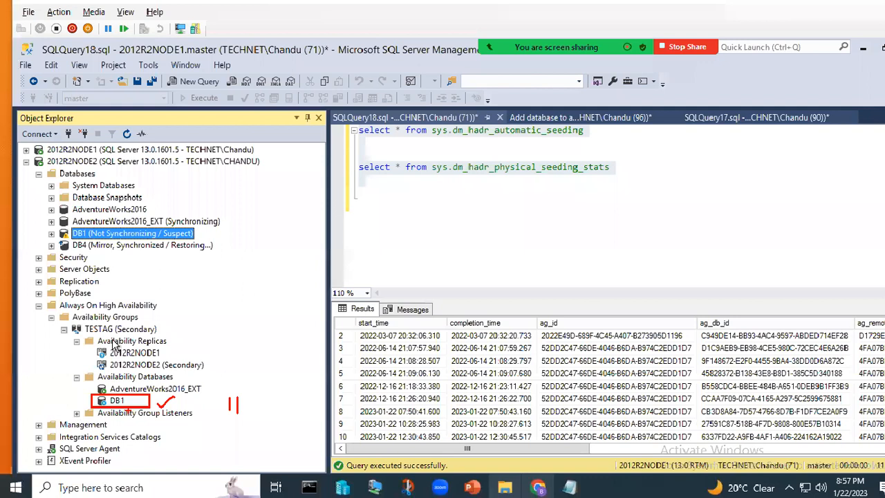
key(Escape)
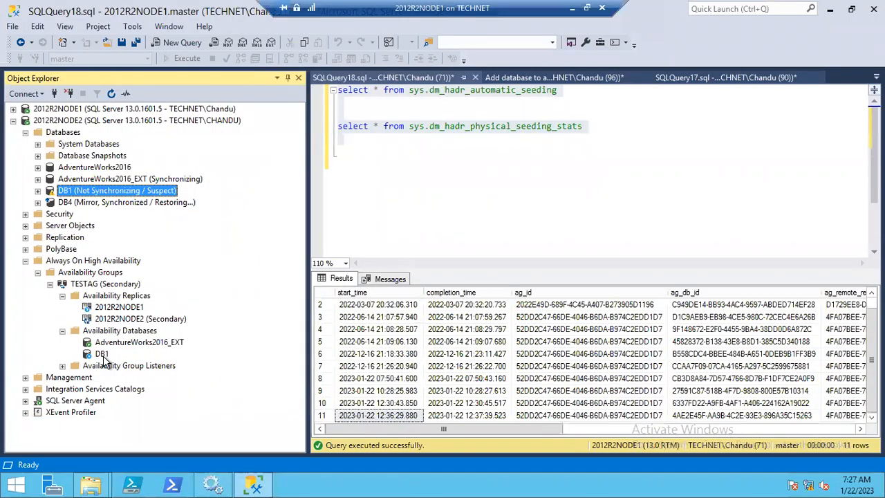
Step: Script Resume Data Movement for availability database DB1 on 2012R2NODE2 and execute ALTER DATABASE [DB1] SET HADR RESUME
right_click(102, 357)
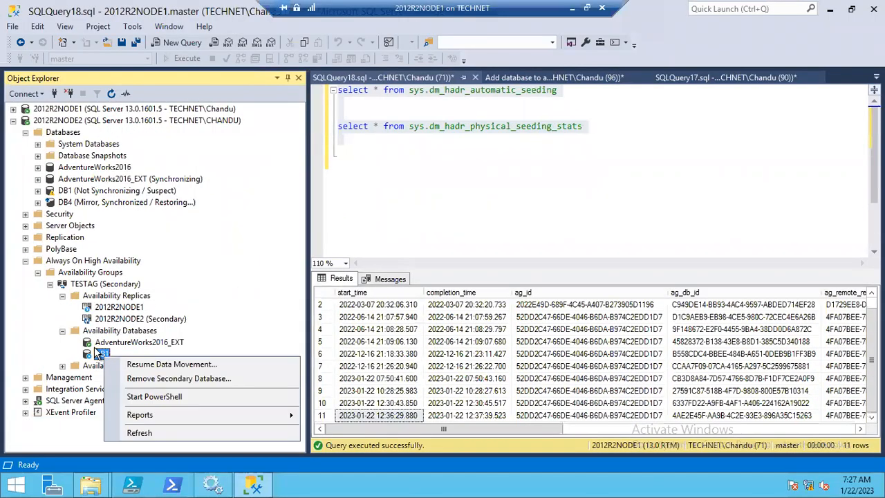
click(173, 364)
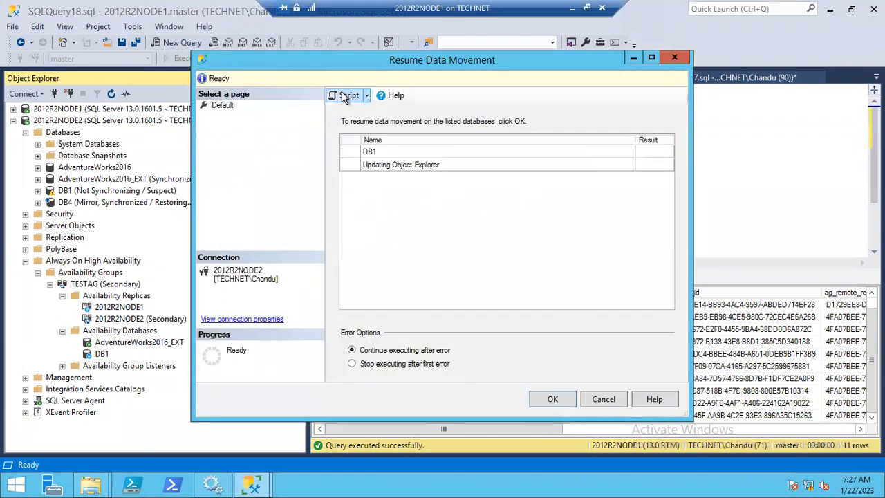
key(Return)
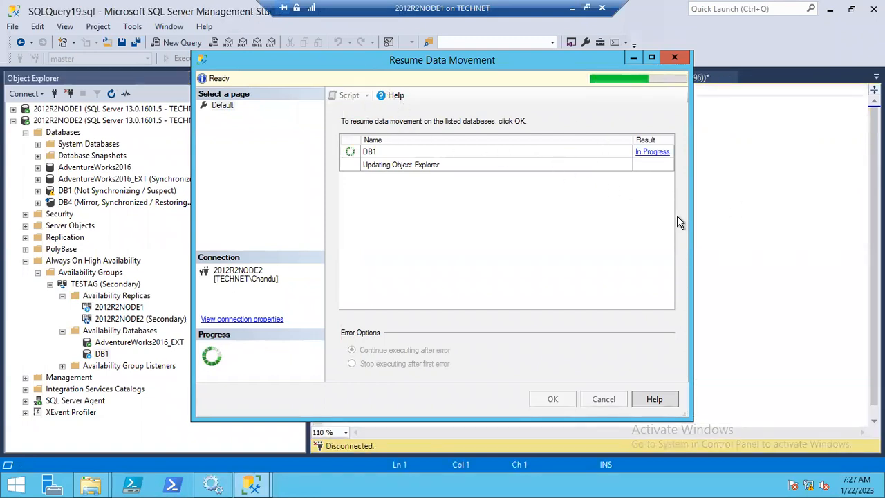
drag(393, 60, 664, 181)
click(384, 132)
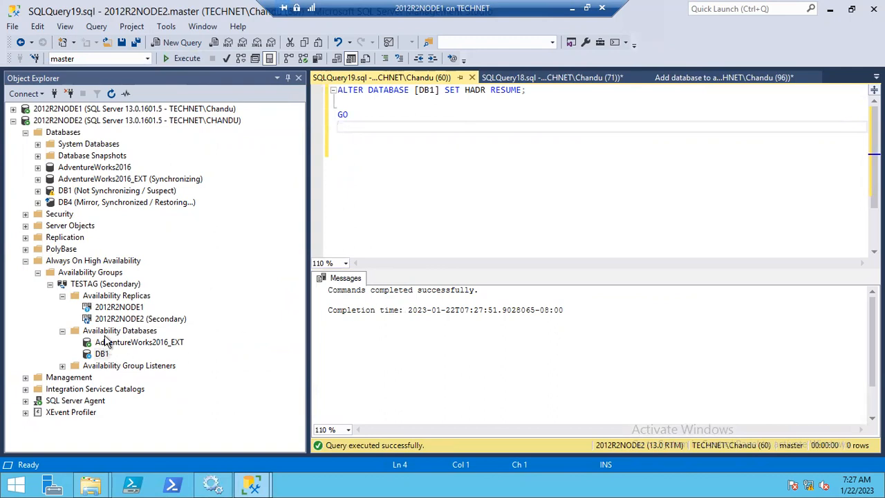
Step: Refresh the databases and the TESTAG availability databases on 2012R2NODE2 to recheck the status of DB1
click(62, 133)
click(111, 94)
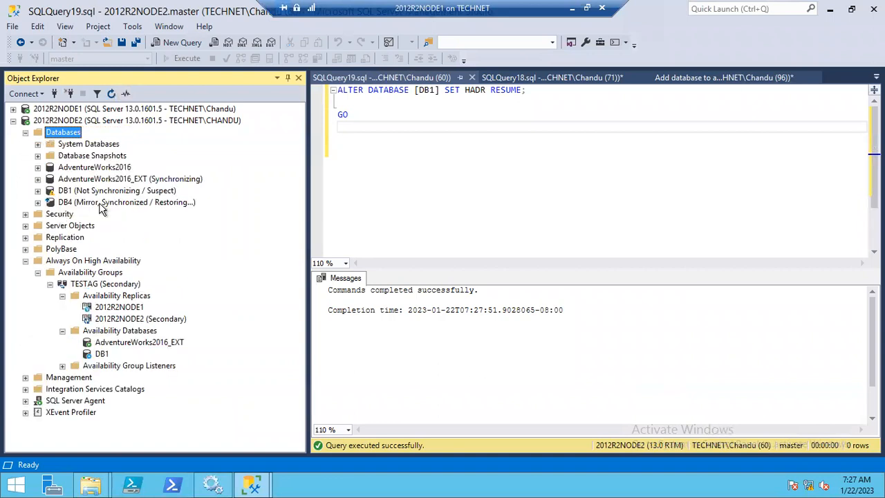
click(67, 192)
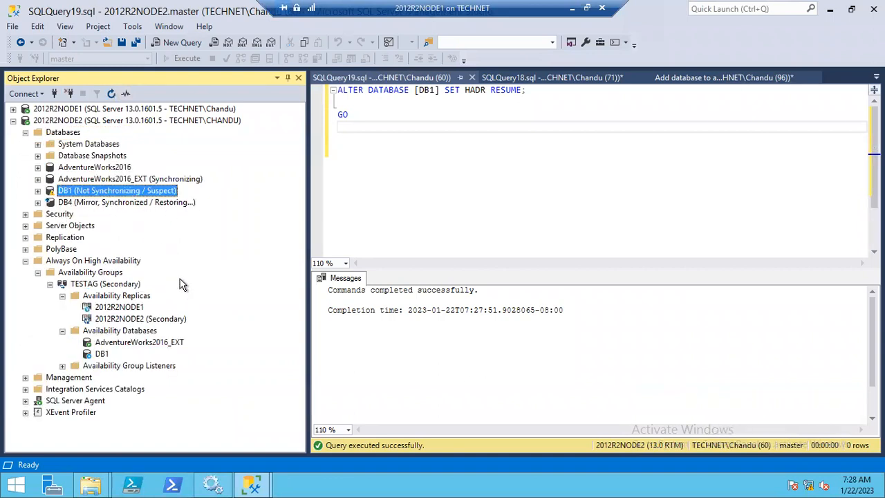
click(103, 331)
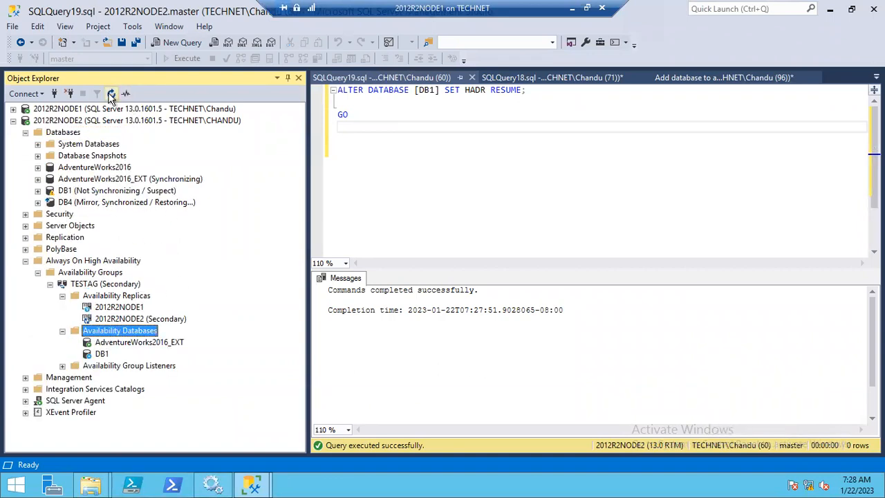
click(111, 94)
Step: Open a new query on 2012R2NODE2 and run sp_readerrorlog with the results output as text
click(454, 170)
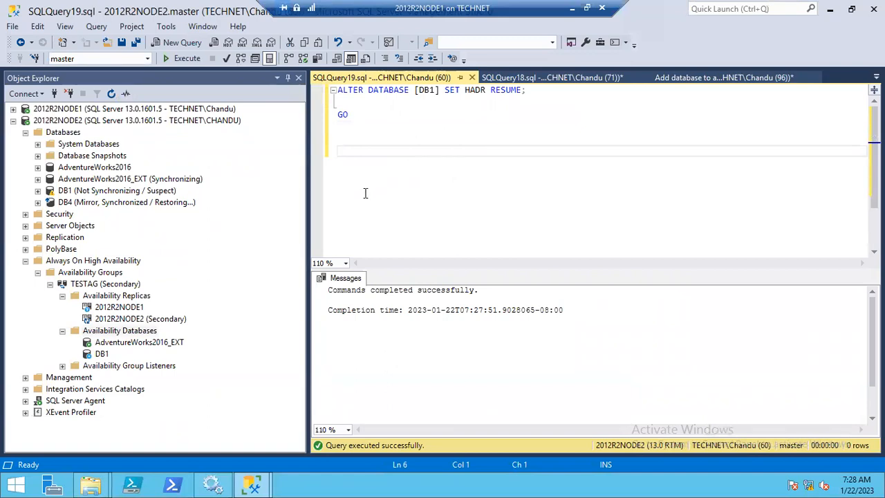
right_click(89, 122)
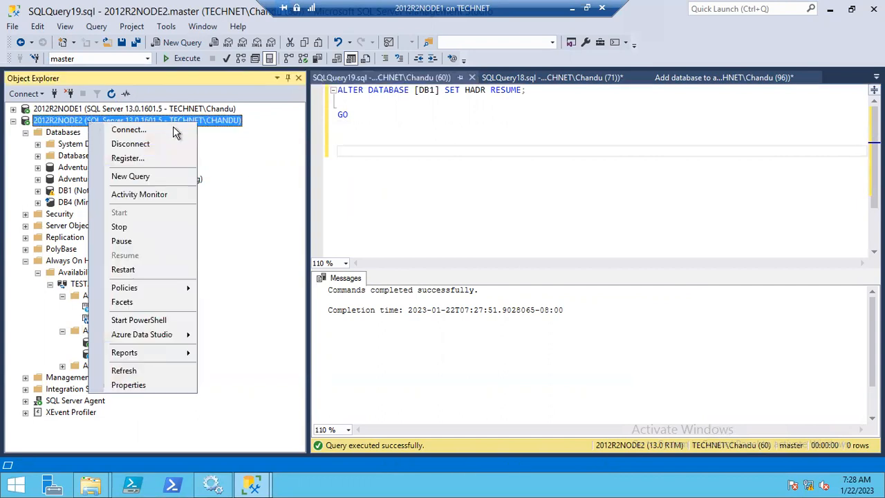
click(120, 177)
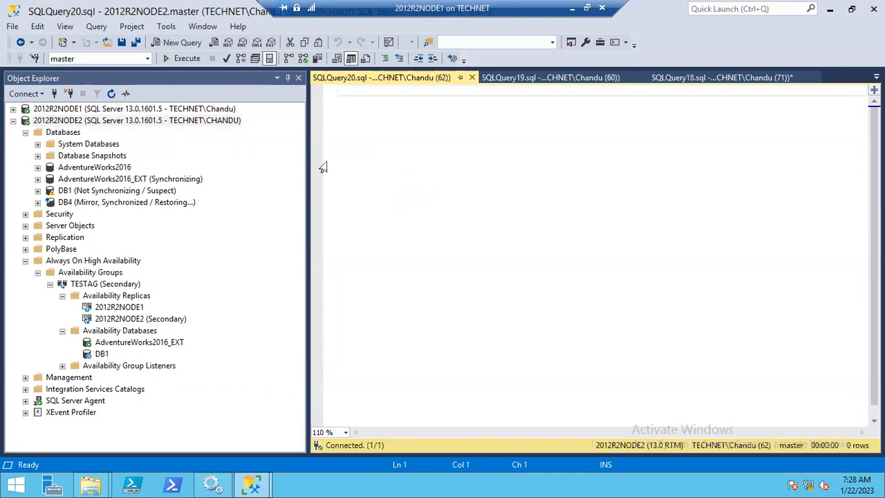
text(s)
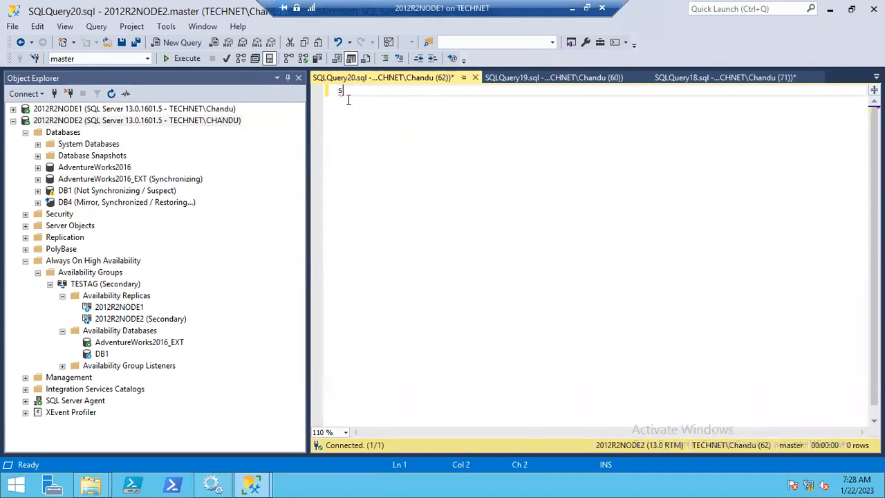
text(p_readerrorlog)
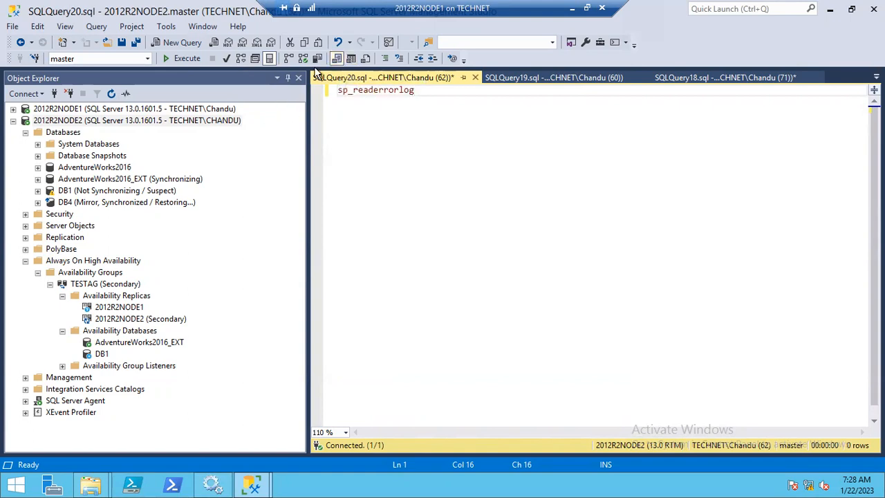
click(166, 59)
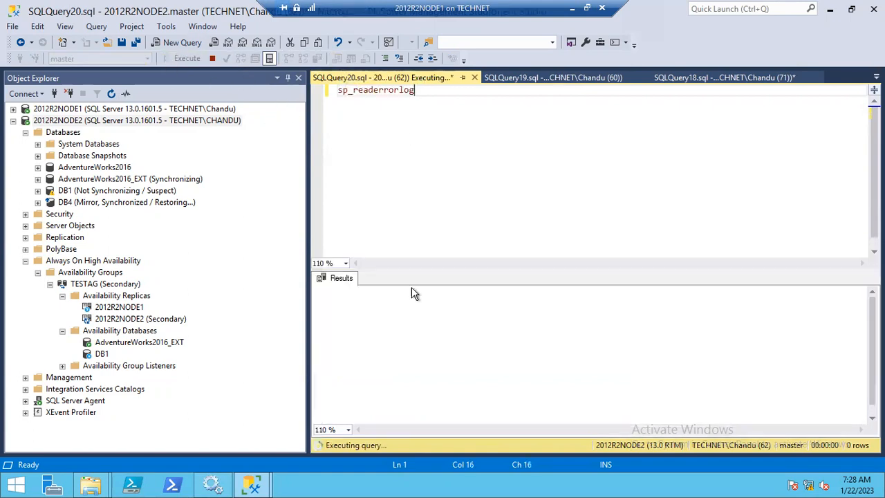
Step: Enlarge the results pane in height and width to show the latest error log entries
drag(420, 271, 420, 126)
scroll(521, 303, down, 3)
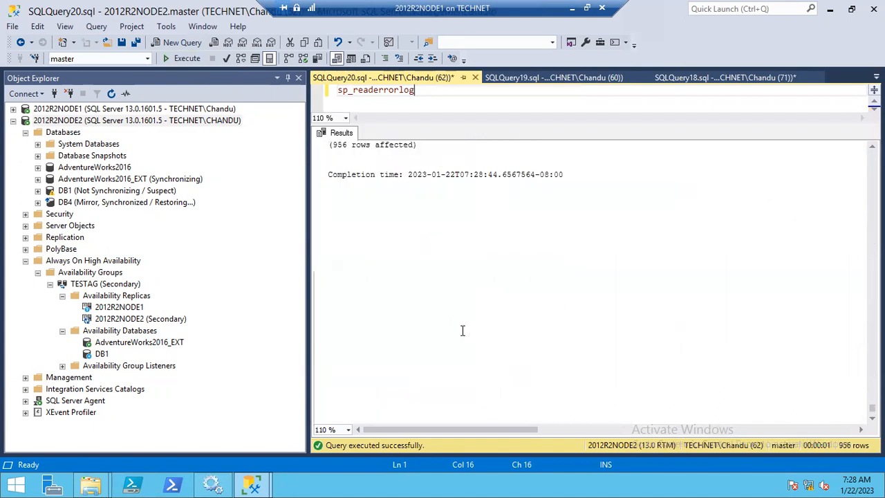
scroll(463, 331, up, 9)
drag(309, 263, 178, 262)
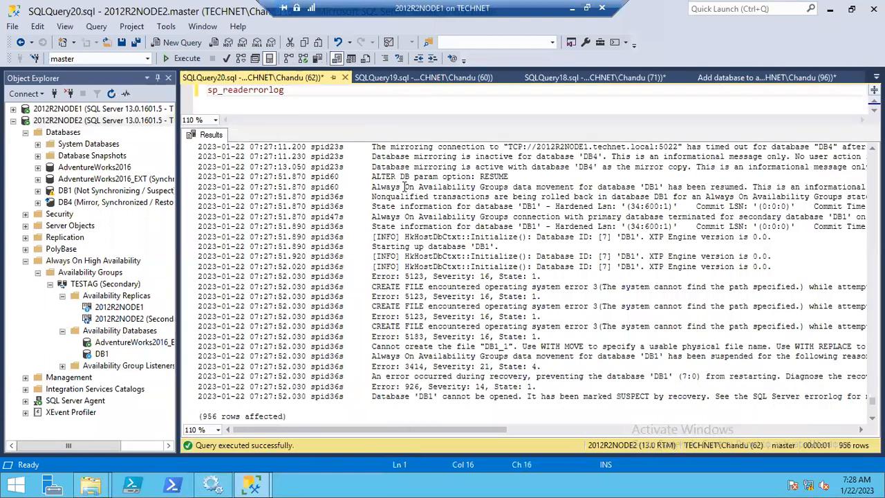
Step: Insert a blank line before the "ALTER DB param option: RESUME" log entry and highlight the DB1 data movement resumed message
drag(369, 177, 429, 177)
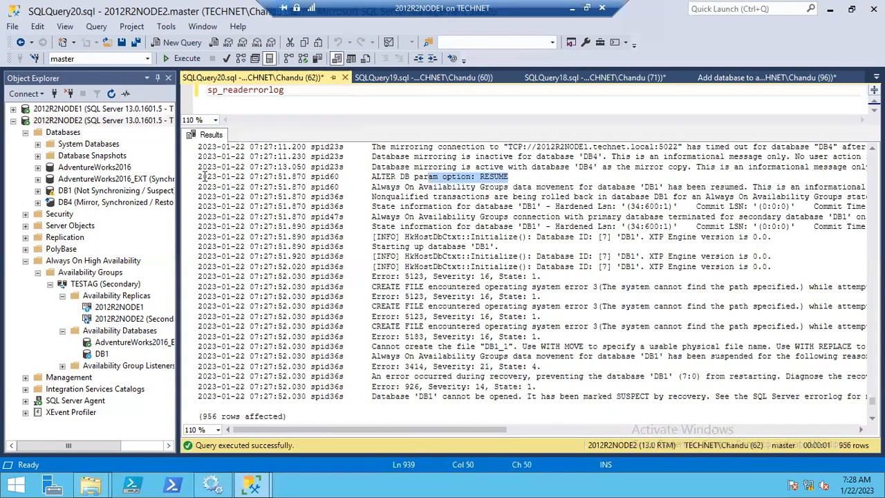
click(199, 178)
key(Return)
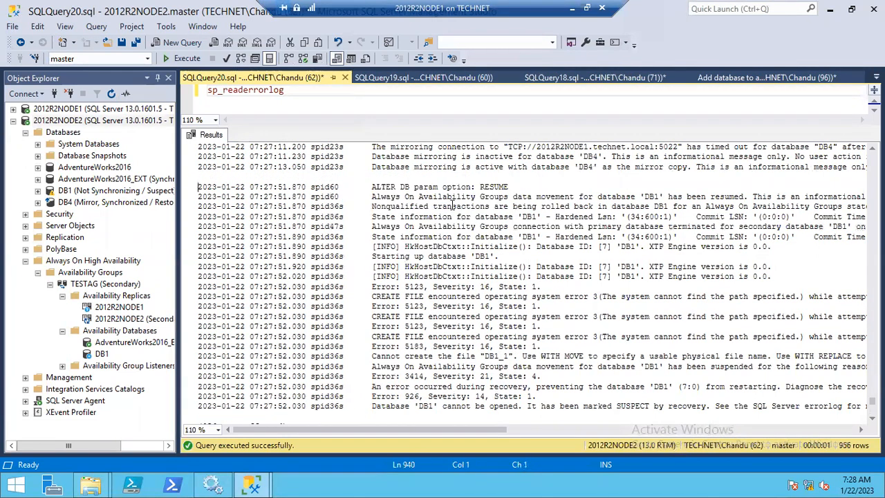
drag(372, 198, 551, 200)
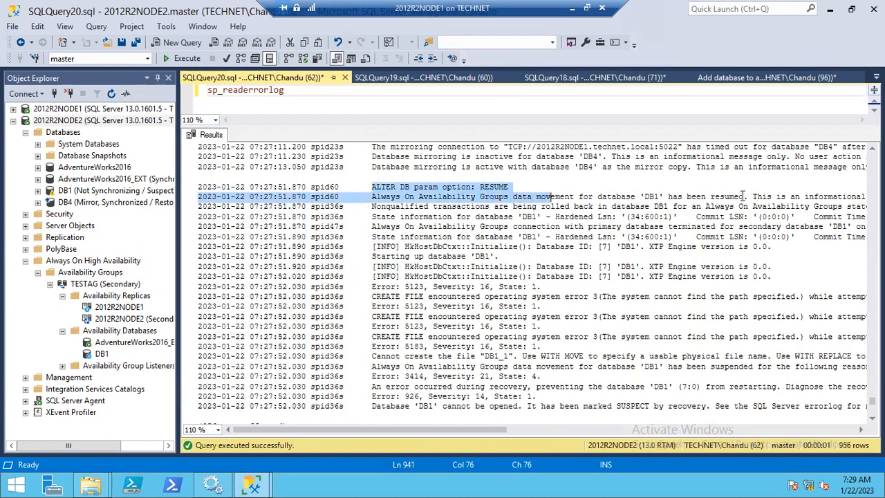
drag(750, 199, 368, 199)
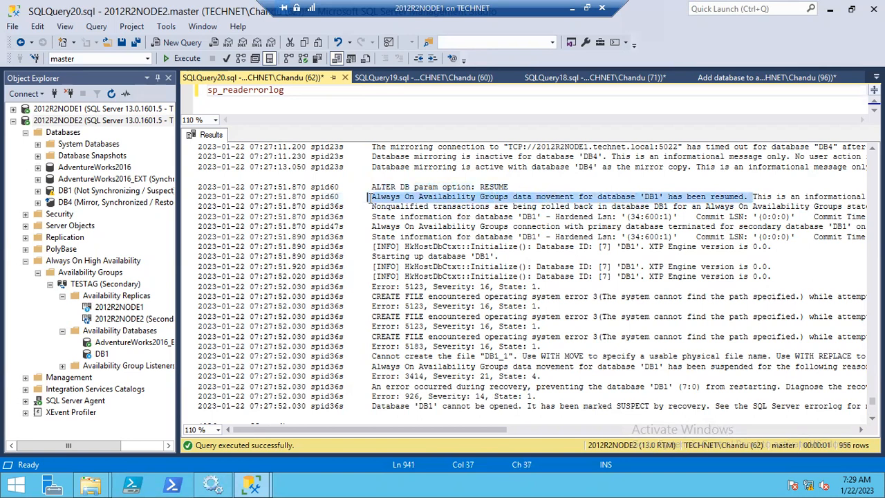
Step: Review the HADR RESUME script for DB1, and return to the error log to read the full text of the resume entries
click(387, 83)
key(ctrl+a)
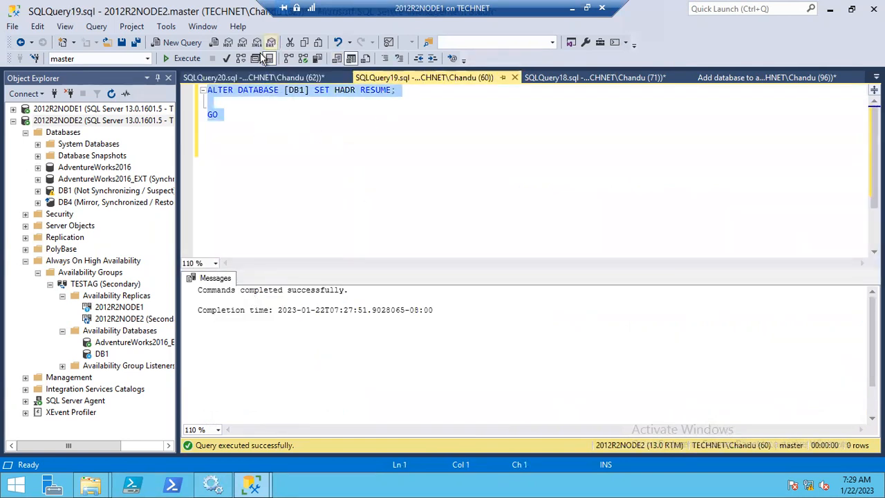
click(227, 79)
drag(411, 429, 508, 429)
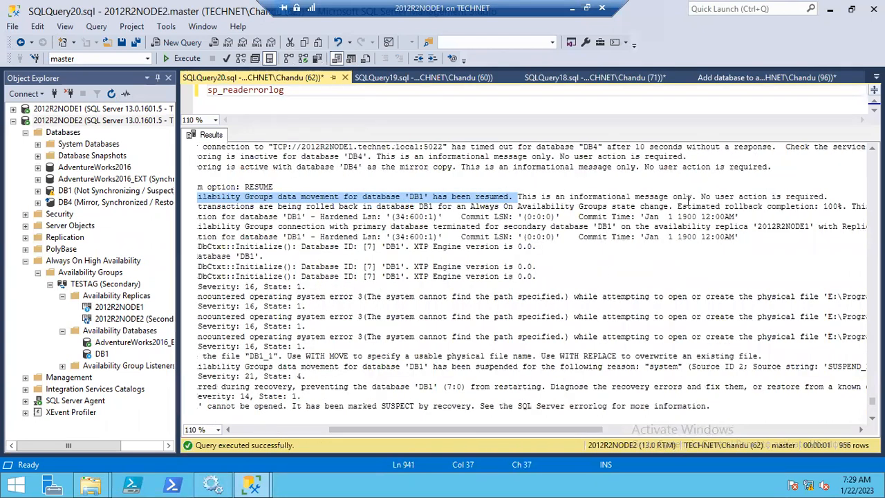
click(259, 424)
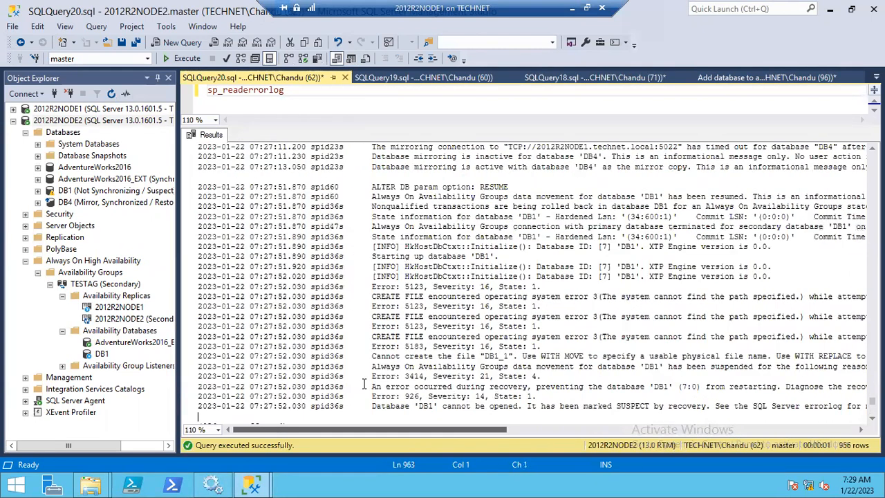
Step: Highlight the DB1 rollback and state entries in turn, and insert two blank lines before the "Starting up database 'DB1'" entry
drag(372, 207, 772, 208)
drag(374, 217, 462, 217)
drag(374, 237, 449, 237)
drag(370, 256, 199, 257)
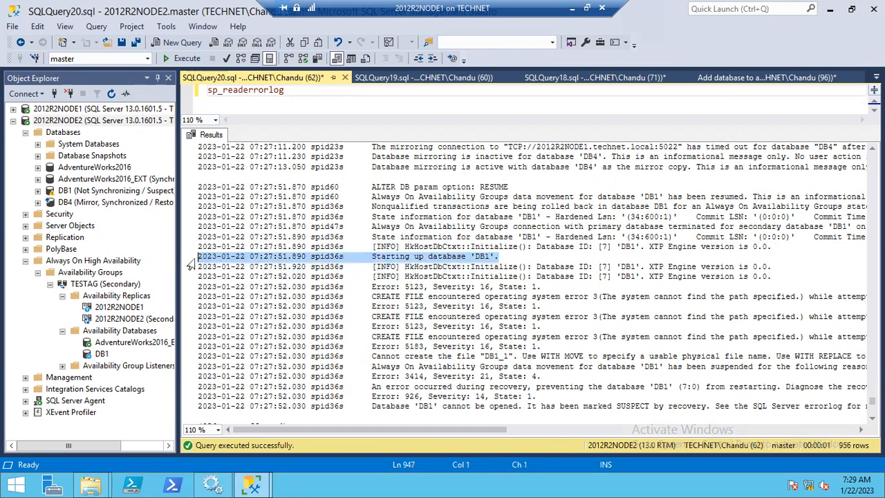
click(198, 256)
key(Return)
key(Return)
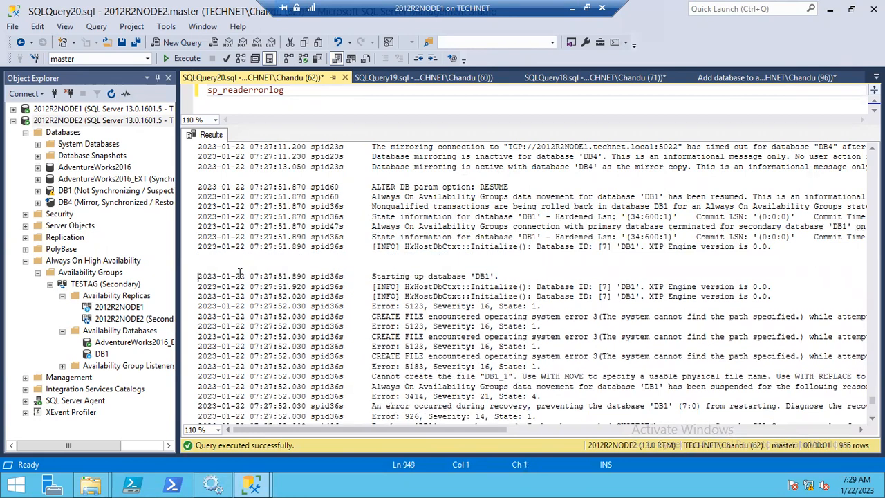
Step: Highlight parts of the two HkHostDbCtxt::Initialize() entries that follow the "Starting up database 'DB1'" message
scroll(422, 312, up, 1)
scroll(441, 332, down, 1)
drag(372, 285, 563, 288)
drag(774, 291, 649, 293)
scroll(652, 294, down, 2)
drag(665, 227, 646, 227)
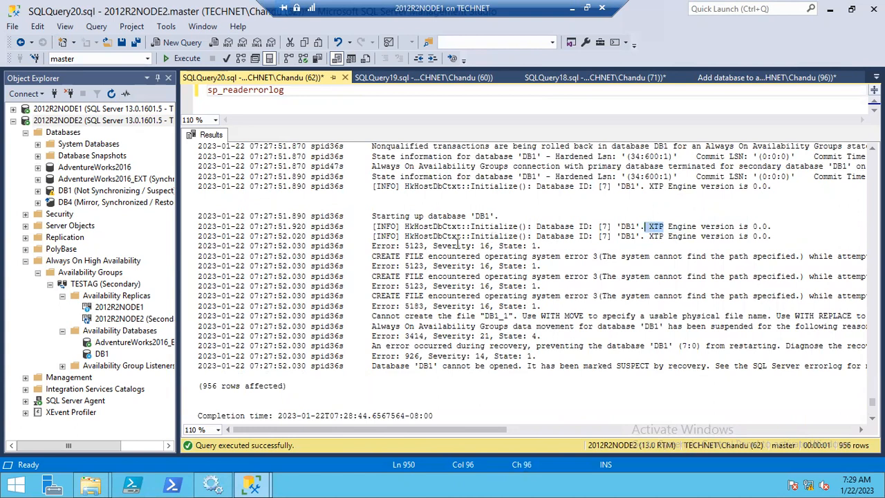
Step: Highlight the first "Error: 5123, Severity: 16, State: 1" entry and insert two blank lines before it
drag(372, 245, 542, 246)
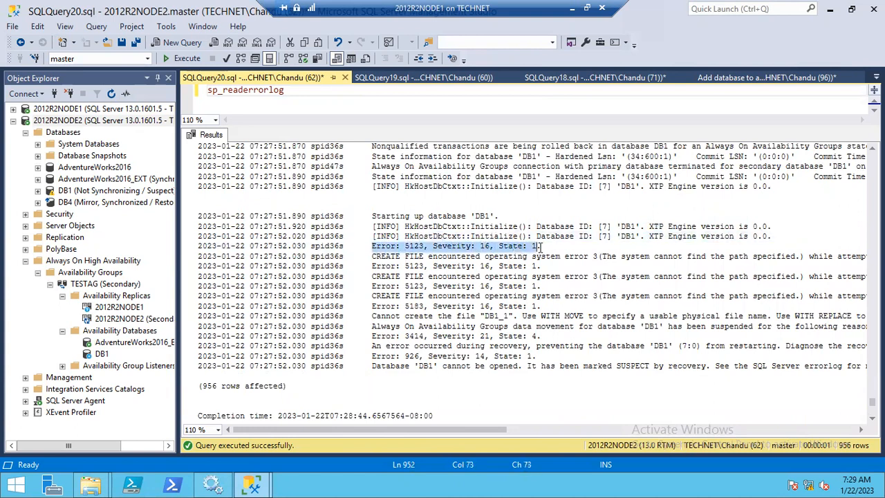
click(199, 247)
key(Return)
key(Return)
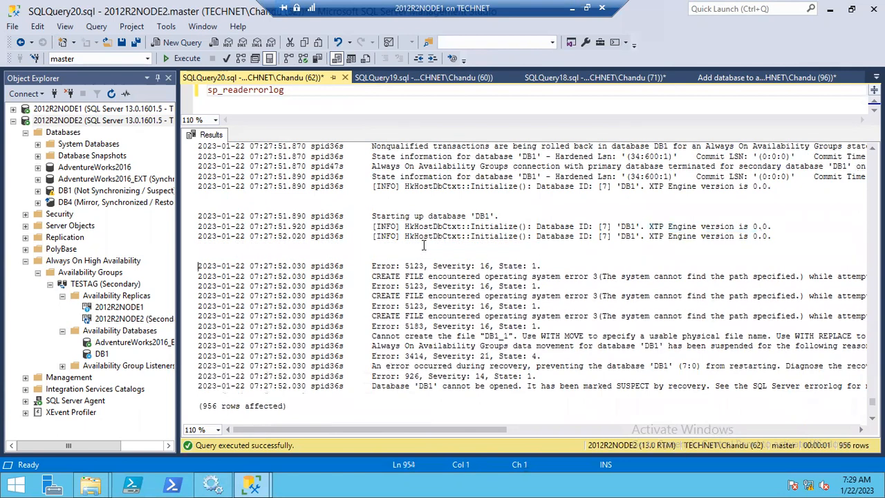
Step: Highlight the "Starting up database 'DB1'" message and the first Error: 5123 entry in turn
drag(494, 216, 371, 218)
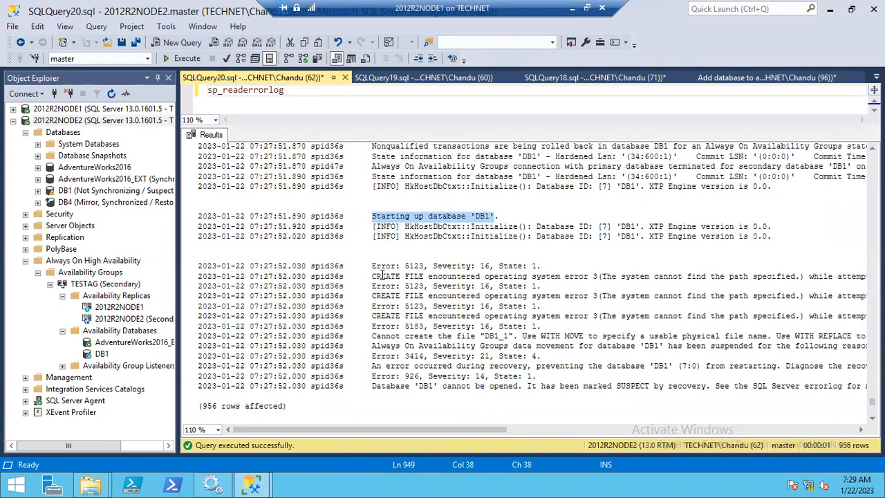
drag(373, 264, 477, 269)
key(shift+Home)
click(403, 276)
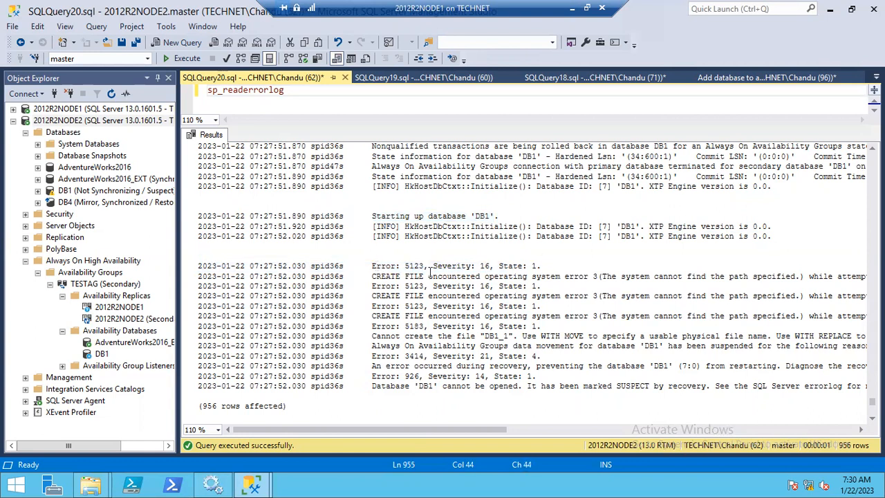
Step: Highlight the first 5123 error number and its CREATE FILE operating system error 3 text, including "The system cannot find the path specified"
drag(407, 265, 434, 266)
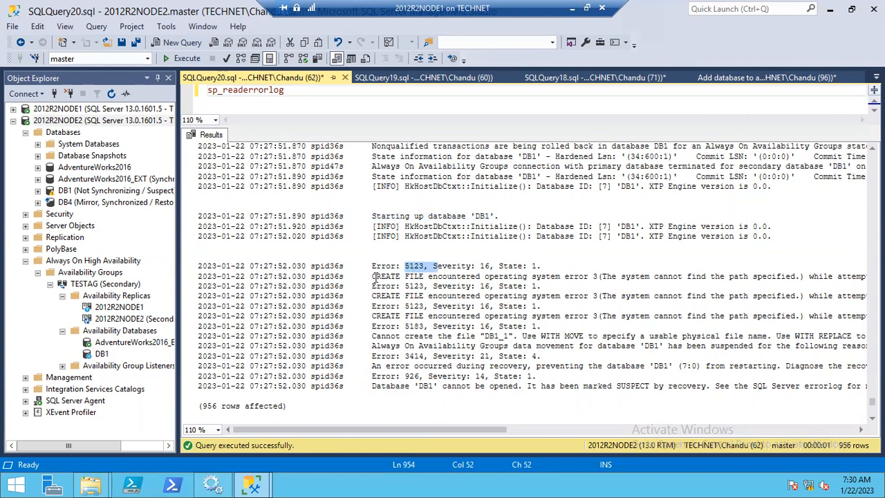
drag(375, 276, 599, 277)
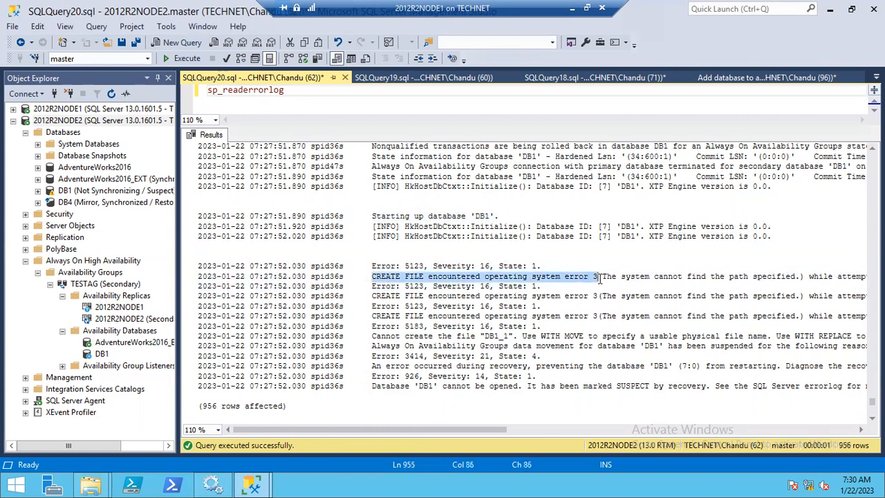
drag(342, 430, 405, 430)
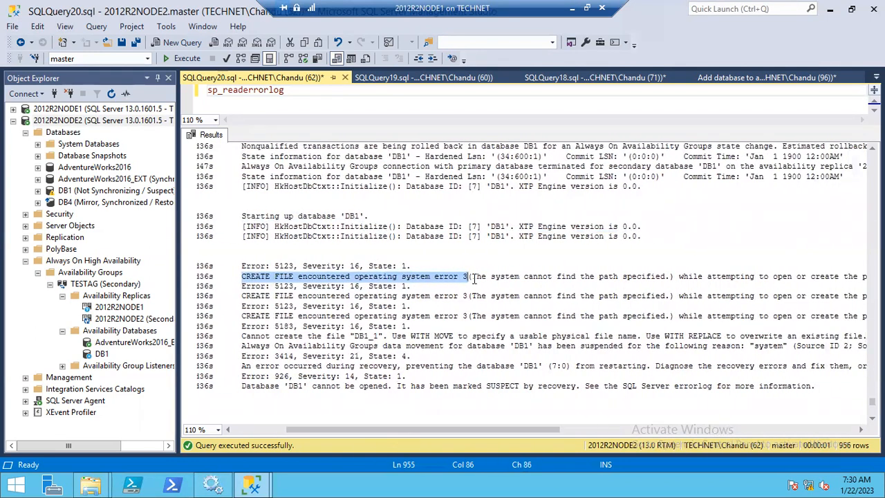
click(469, 277)
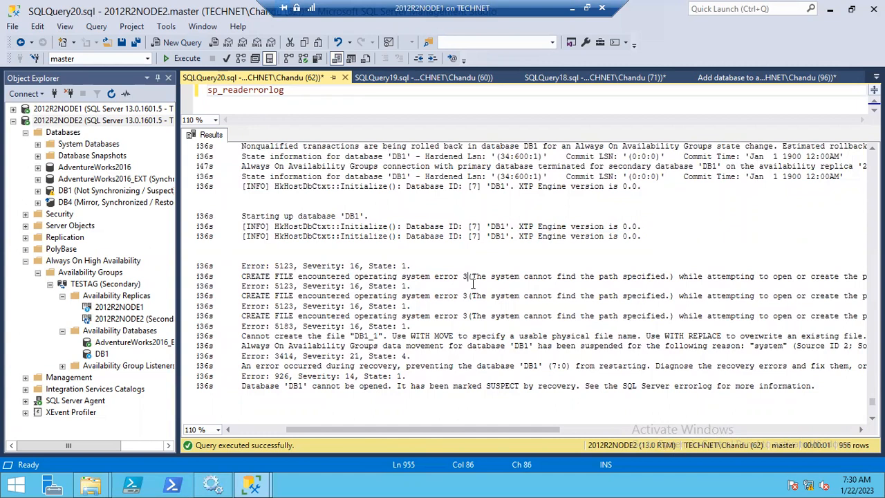
drag(476, 279, 670, 277)
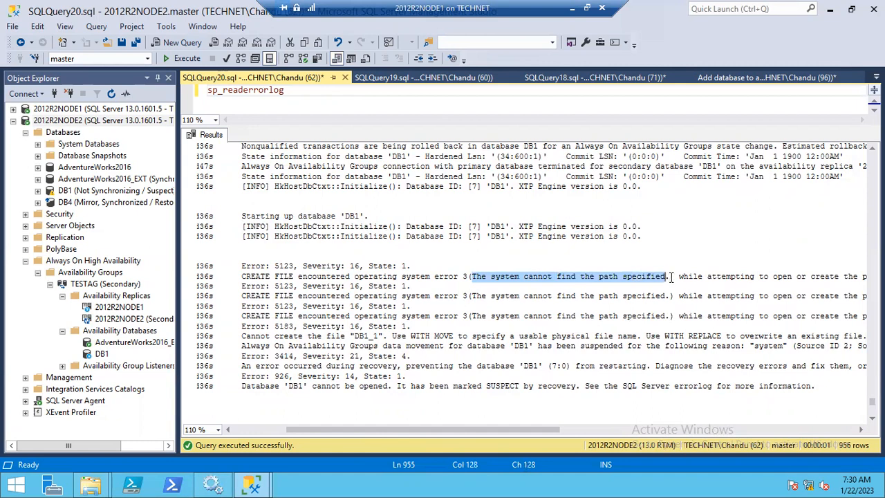
click(478, 420)
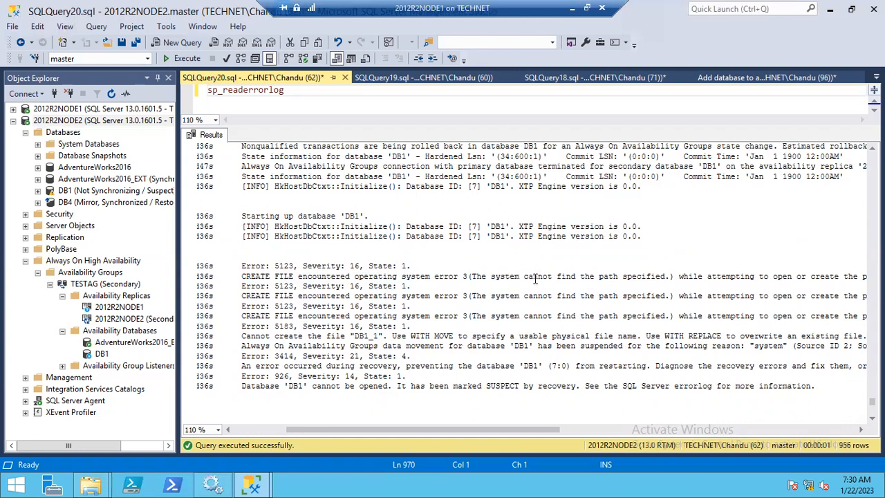
Step: Read the rest of the first CREATE FILE entry, highlighting the "attempting to open or create the physical file" text and the file path
drag(511, 431, 633, 430)
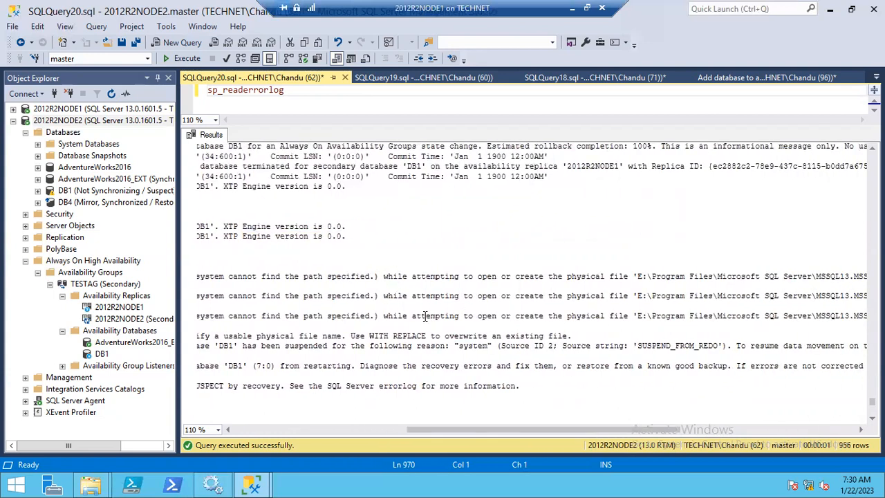
drag(383, 280, 634, 278)
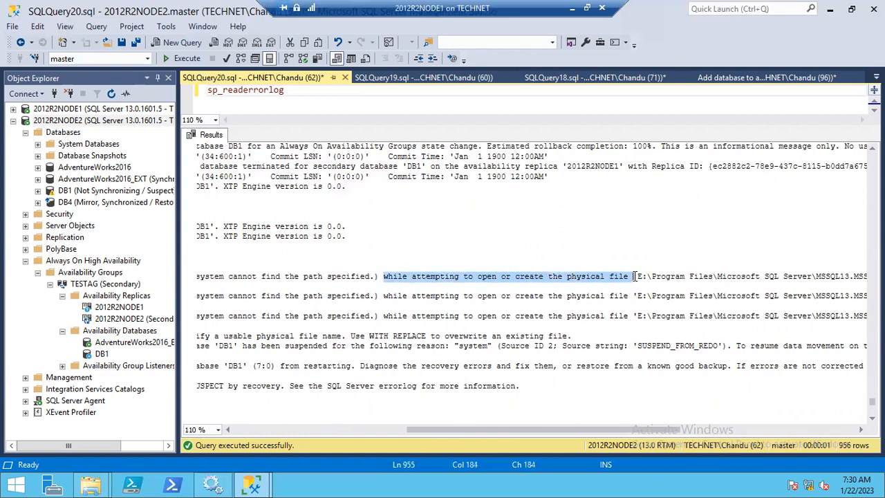
drag(545, 431, 589, 431)
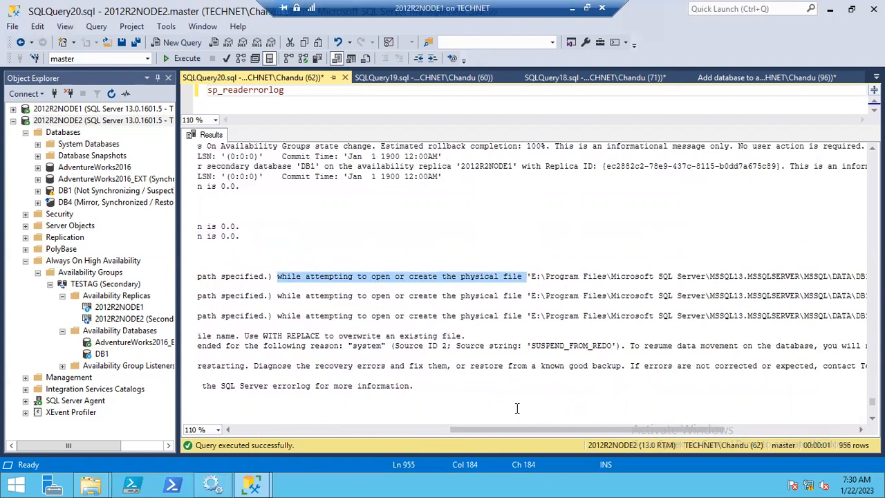
drag(499, 426, 565, 430)
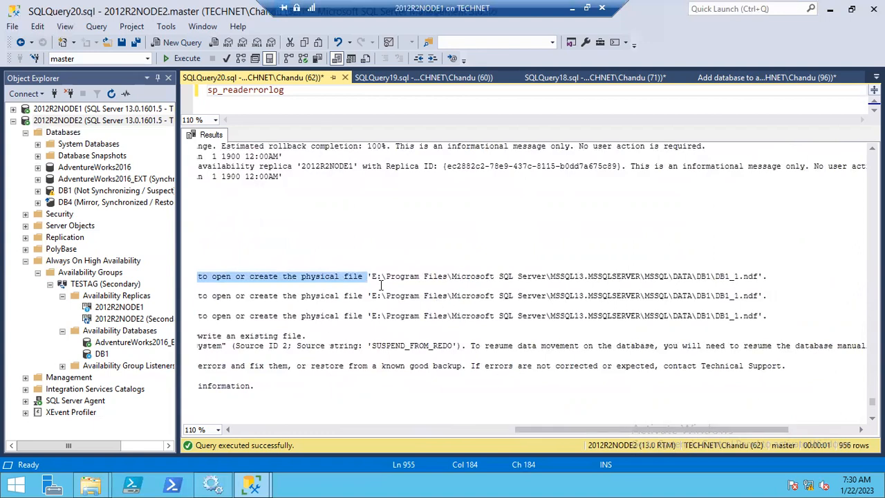
drag(372, 276, 499, 283)
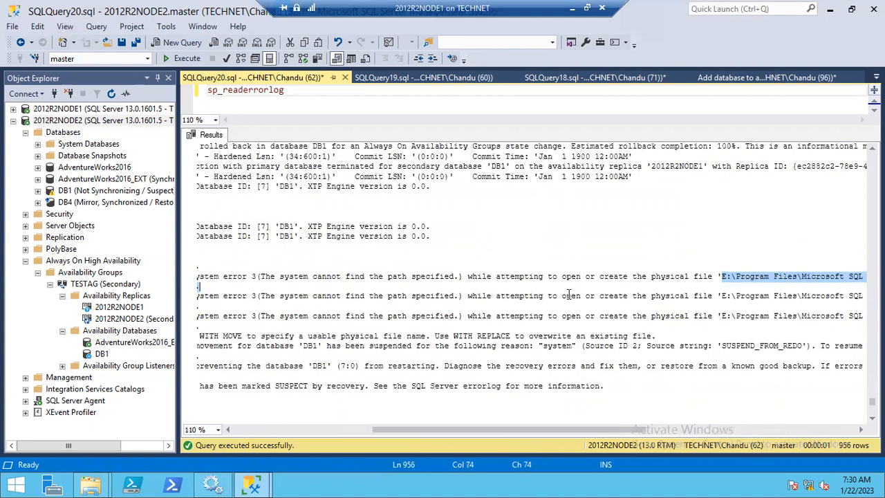
drag(543, 426, 717, 425)
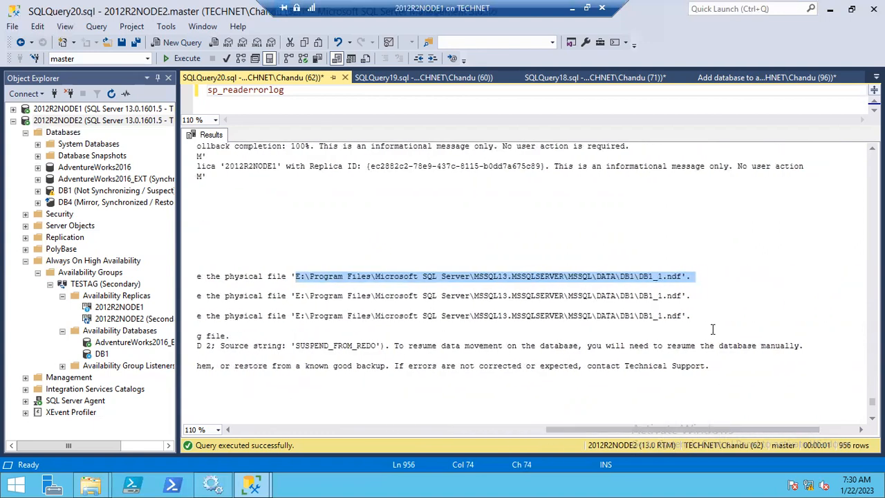
Step: Highlight only the folder portion of the DB1_1.ndf path in the first CREATE FILE entry, and return to the beginning of the log lines
click(639, 279)
drag(637, 276, 297, 278)
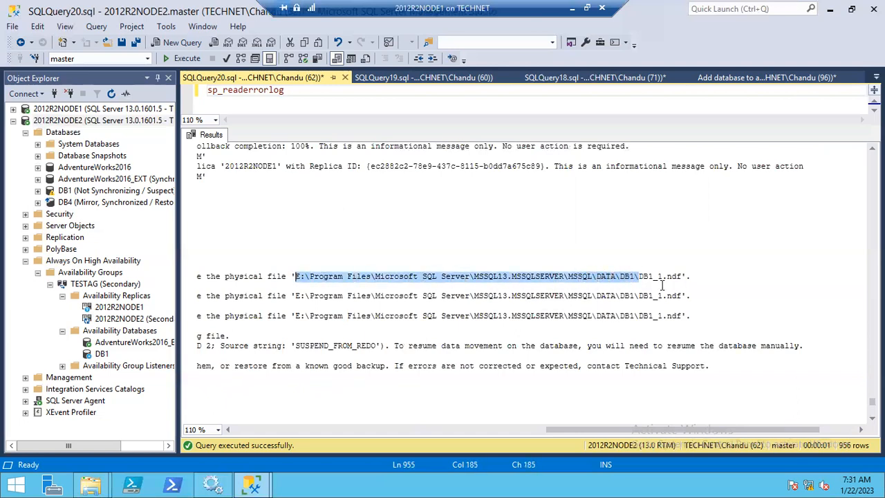
click(637, 277)
drag(571, 434, 235, 426)
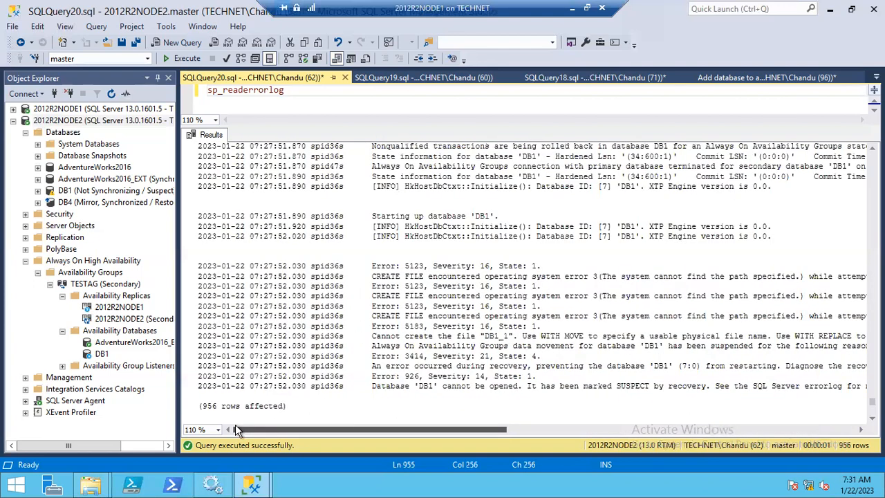
Step: Highlight the three 5123 error numbers in turn and examine the Error: 5183 entry below them
double_click(412, 265)
double_click(413, 285)
double_click(415, 306)
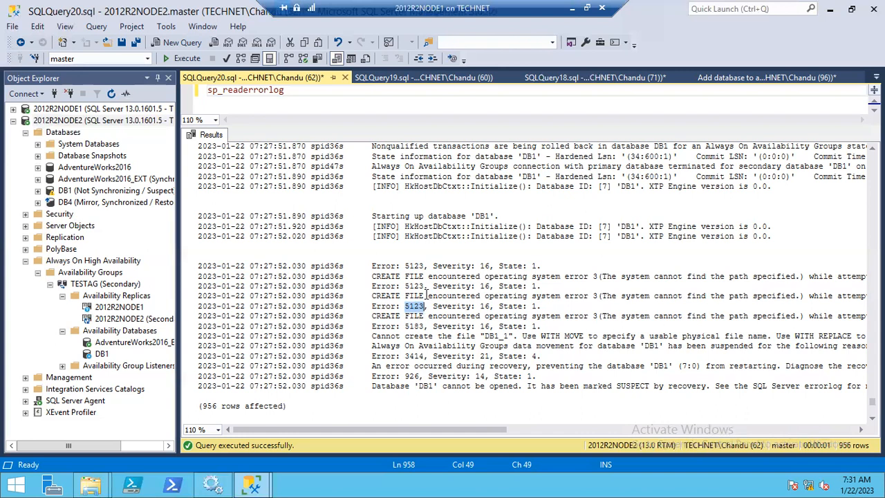
drag(374, 326, 523, 316)
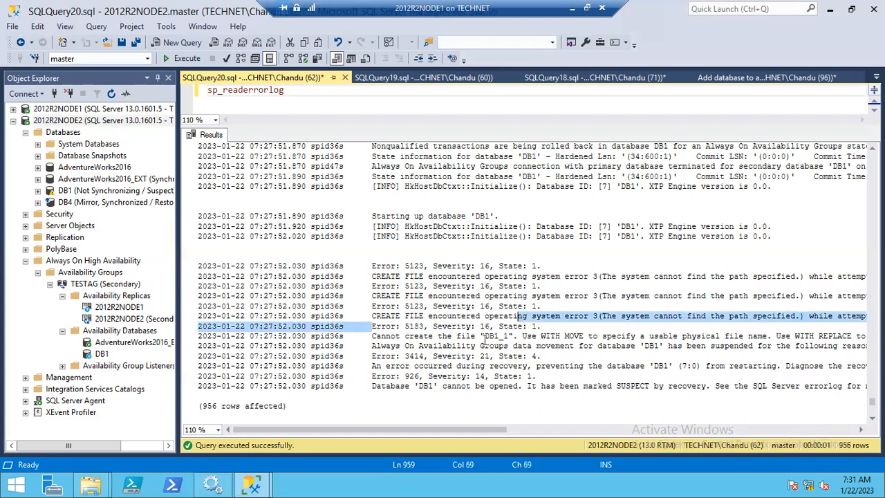
Step: Read the full "Cannot create the file" entry, highlighting the DB1_1 file name and the WITH MOVE advice
double_click(487, 336)
drag(391, 430, 434, 430)
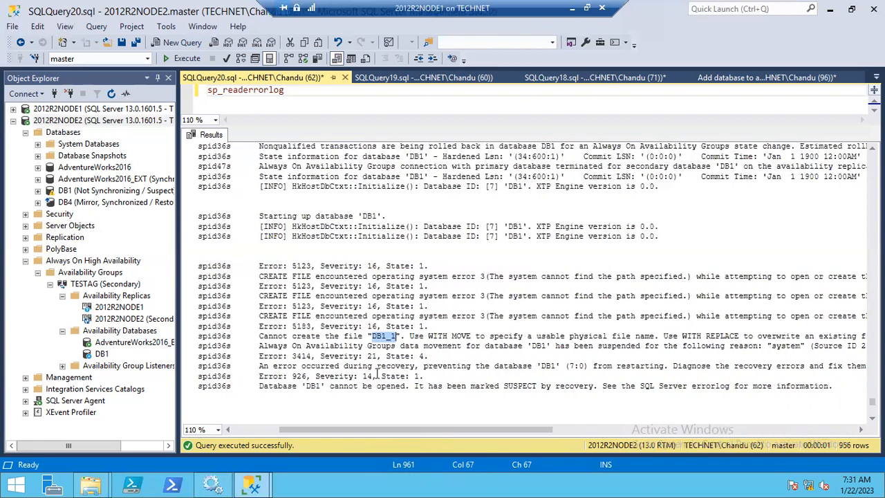
drag(407, 336, 660, 337)
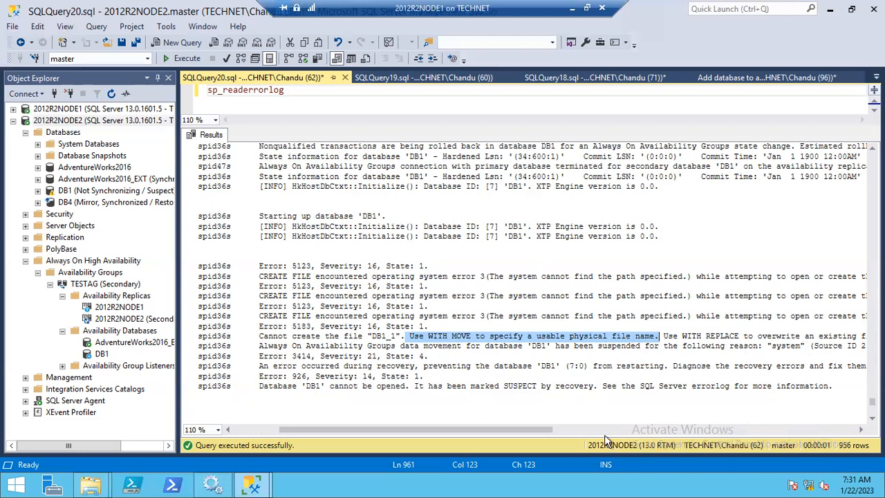
drag(482, 430, 568, 422)
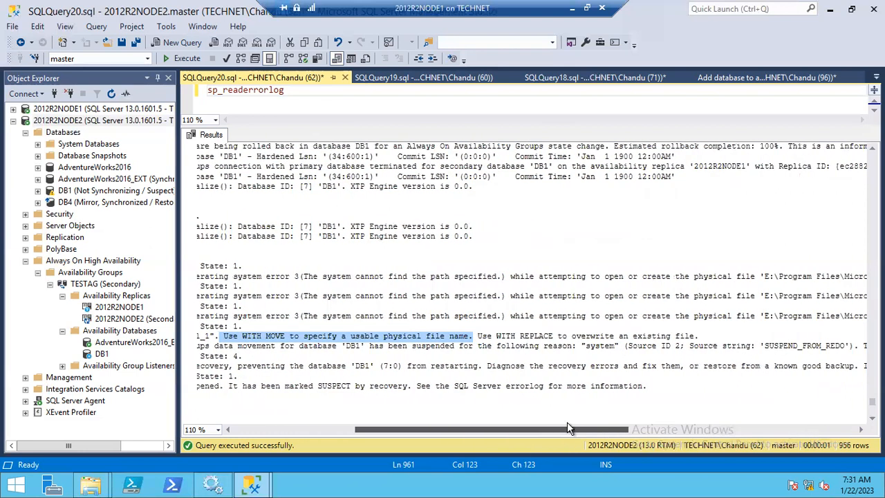
double_click(248, 337)
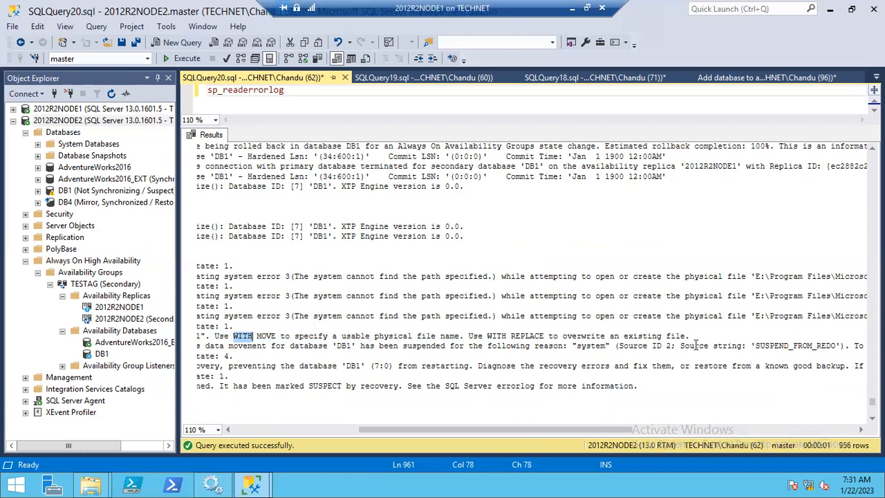
drag(524, 431, 403, 431)
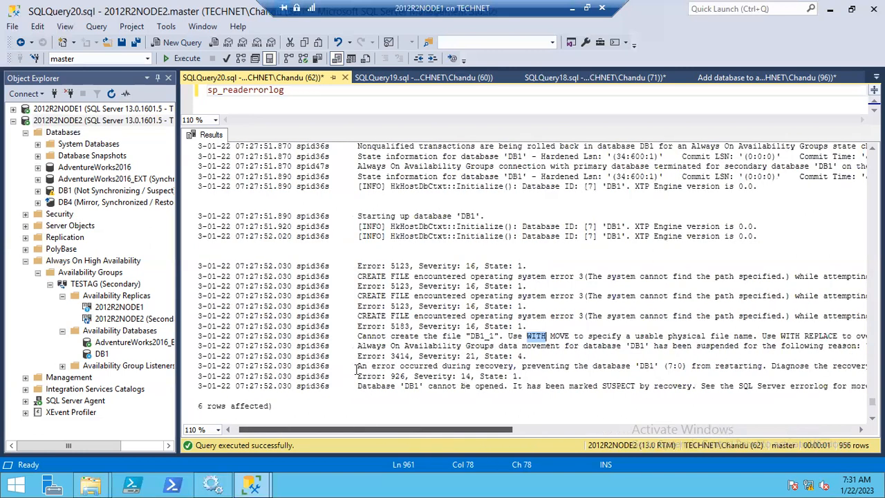
Step: Read the DB1 data movement suspended entry in full, highlighting its suspension reason and the SUSPEND_FROM_REDO source string
drag(357, 346, 864, 346)
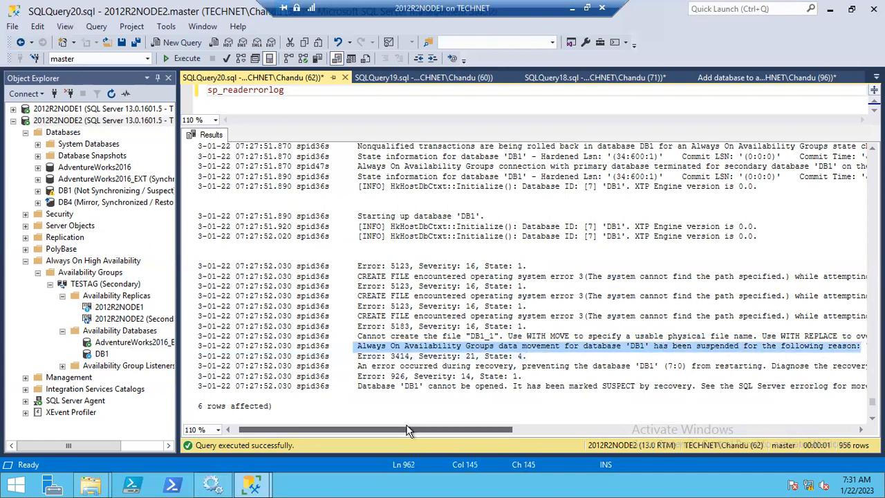
scroll(464, 430, right, 5)
click(104, 355)
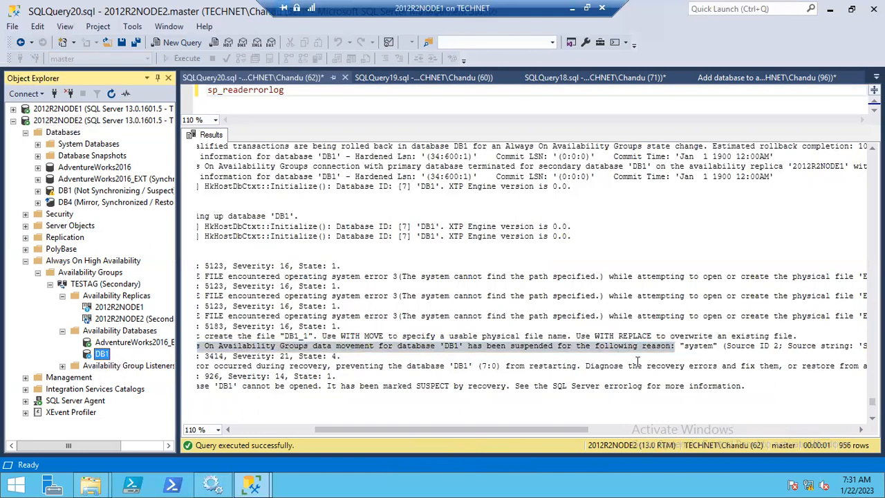
drag(523, 430, 667, 430)
drag(329, 345, 366, 346)
drag(437, 346, 592, 345)
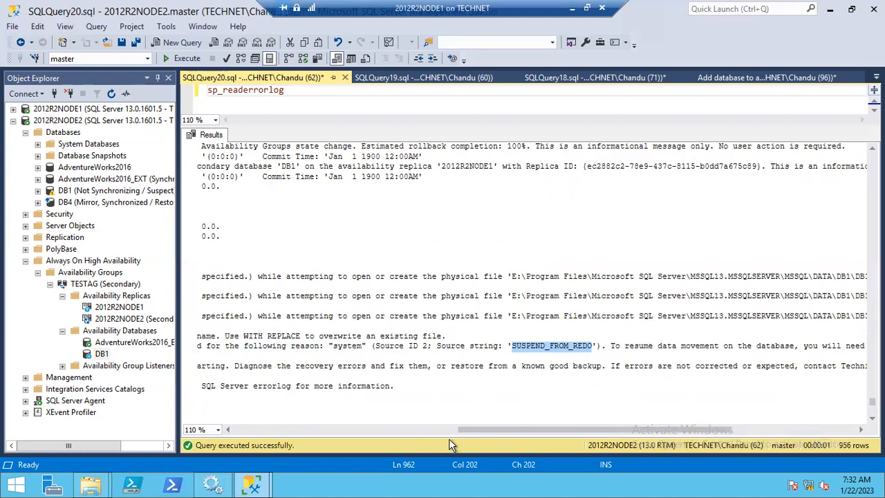
Step: Highlight the DB1_1 file name and the E: drive folder path ending in DATA\DB1 in the third CREATE FILE entry
drag(478, 427, 243, 428)
drag(464, 337, 488, 339)
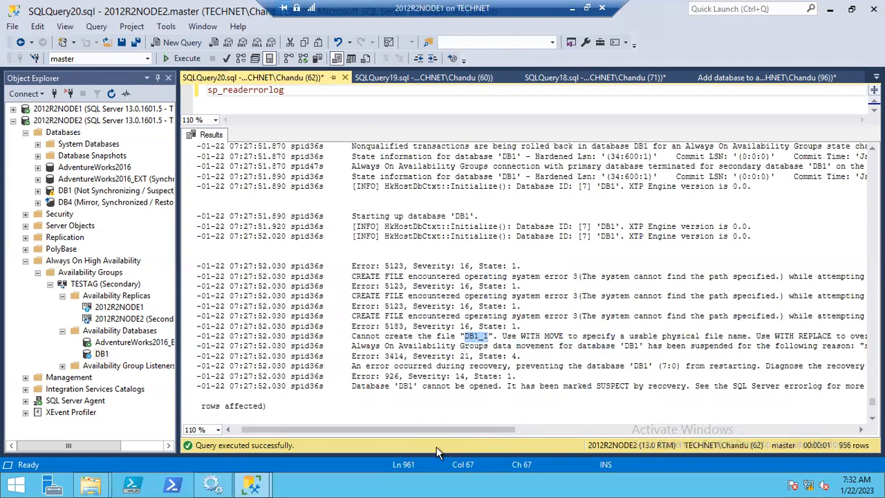
drag(435, 431, 692, 436)
drag(428, 317, 769, 316)
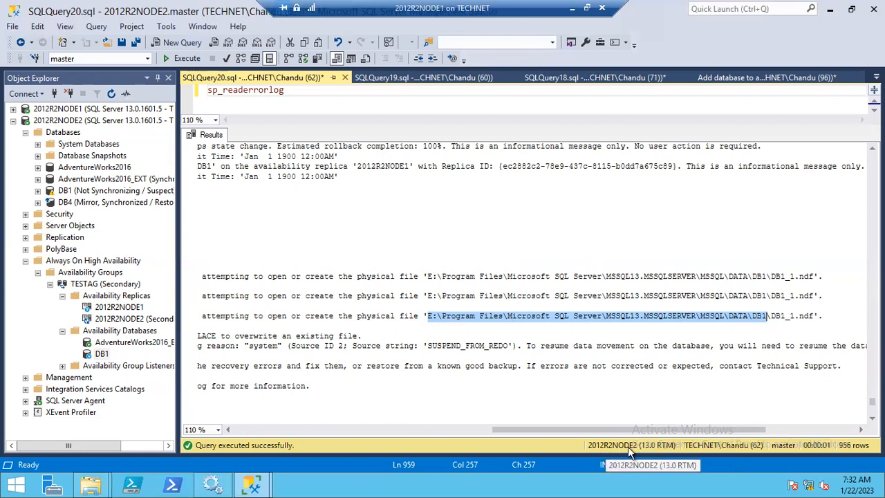
Step: Try to open a Remote Desktop connection to 2012R2NODE2, and return to the error log results
right_click(23, 487)
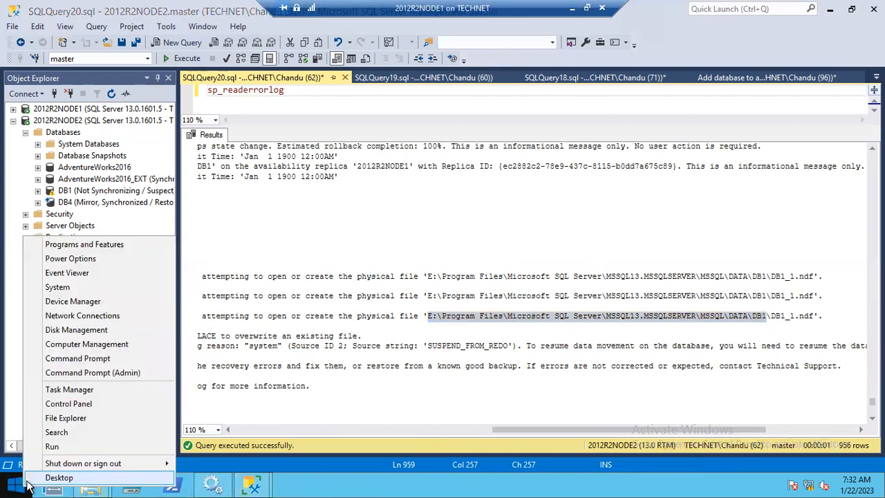
click(27, 450)
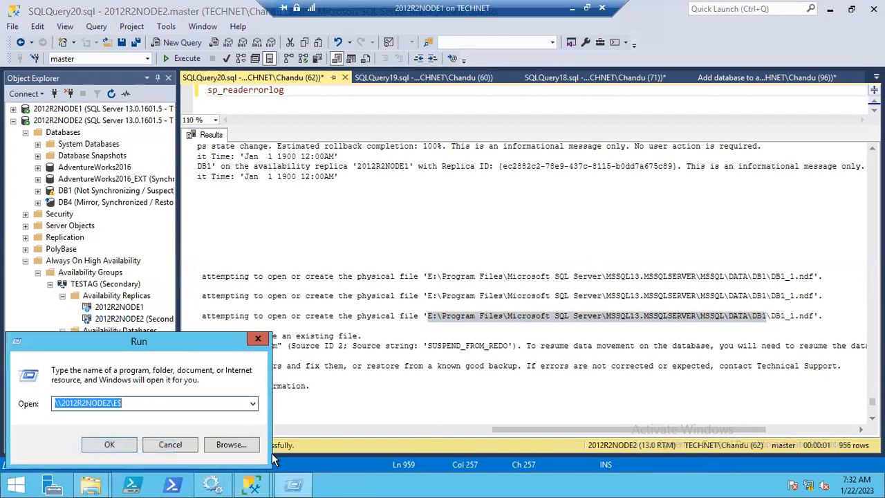
text(mstsc)
key(Return)
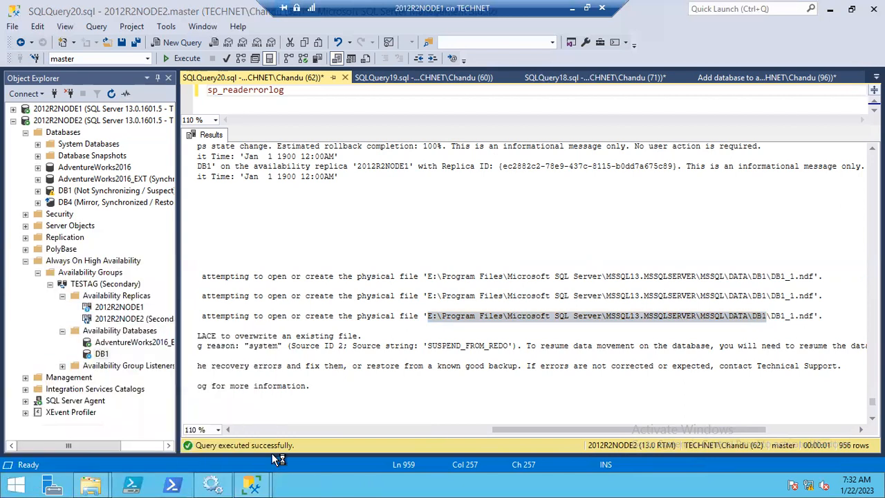
text(2)
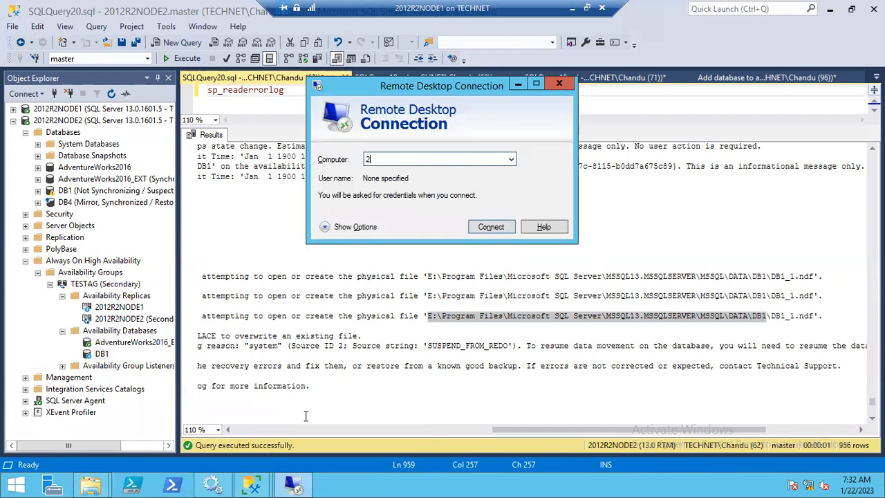
text(012R2NODE2)
key(Return)
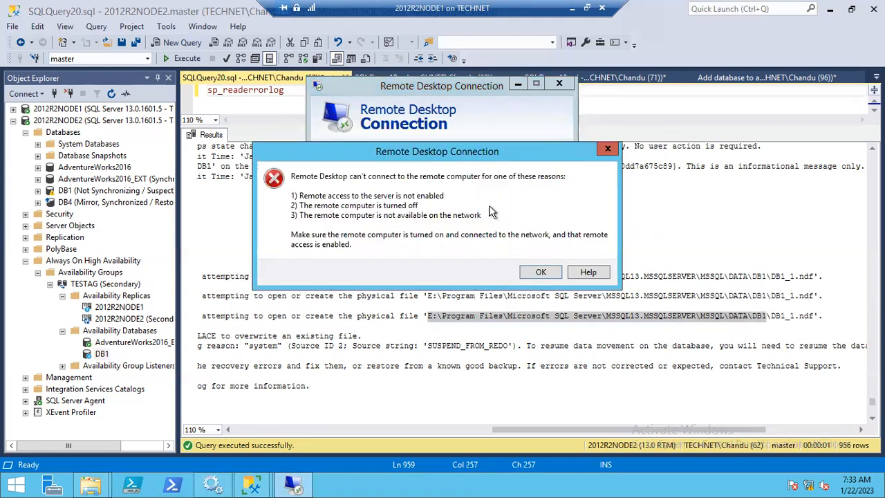
click(608, 150)
click(559, 83)
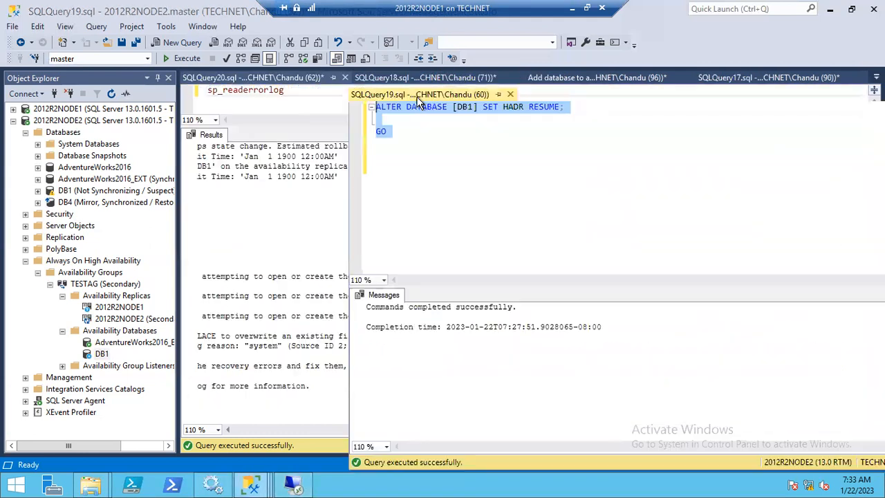
drag(392, 75, 235, 92)
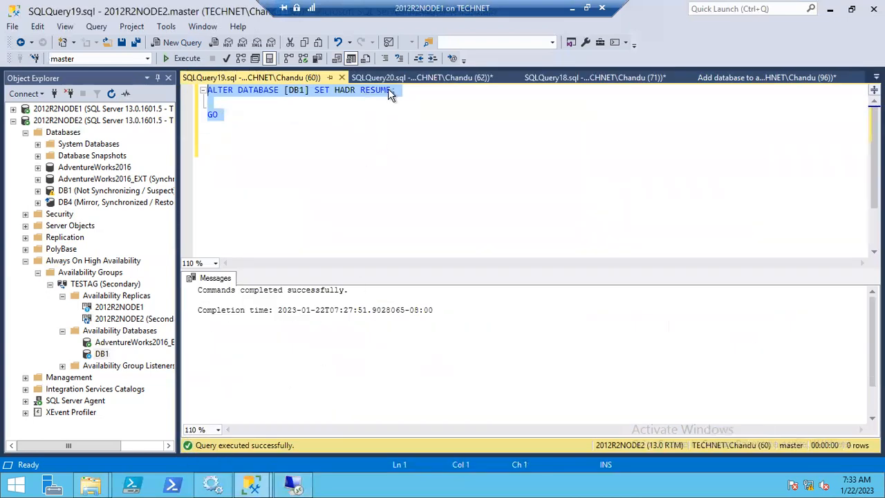
click(422, 78)
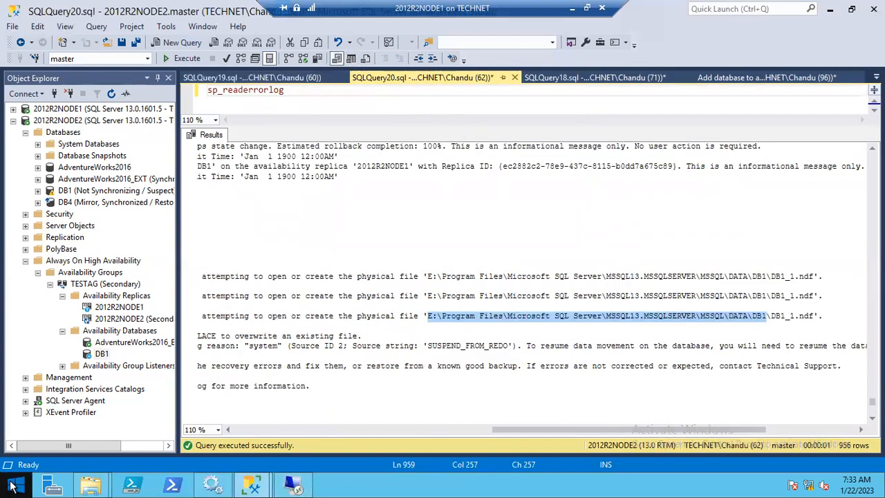
Step: Open the administrative share \\2012R2NODE2\E$ in File Explorer and place its window below the logged DB1_1.ndf paths
right_click(20, 487)
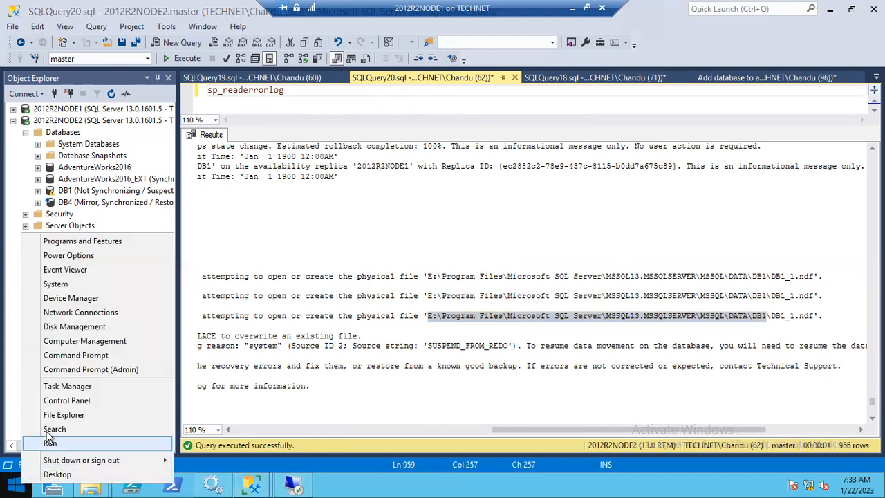
click(24, 442)
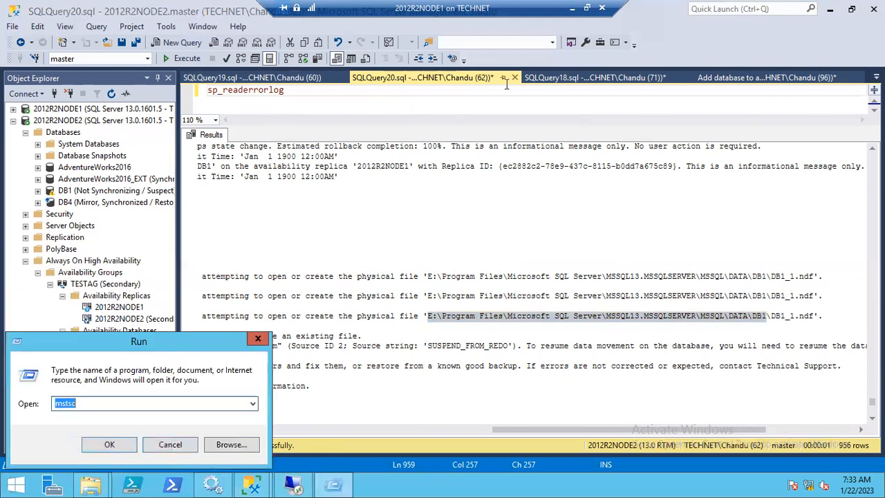
text(\\)
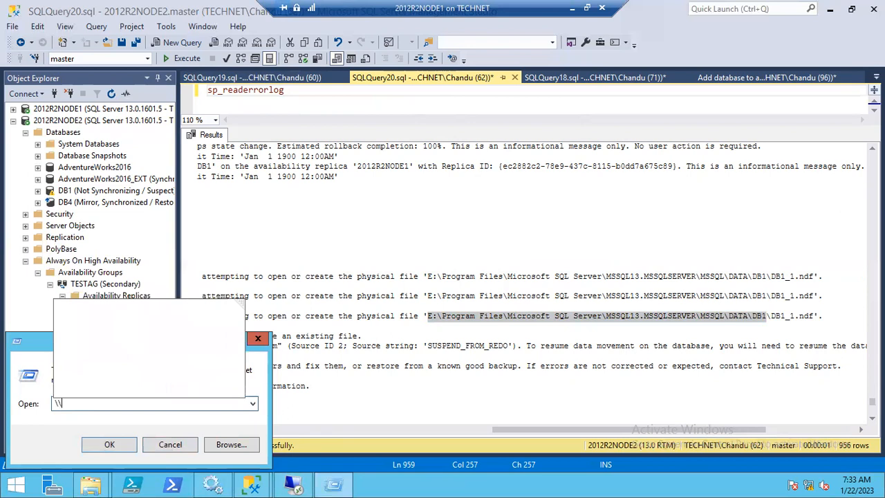
text(2012R2)
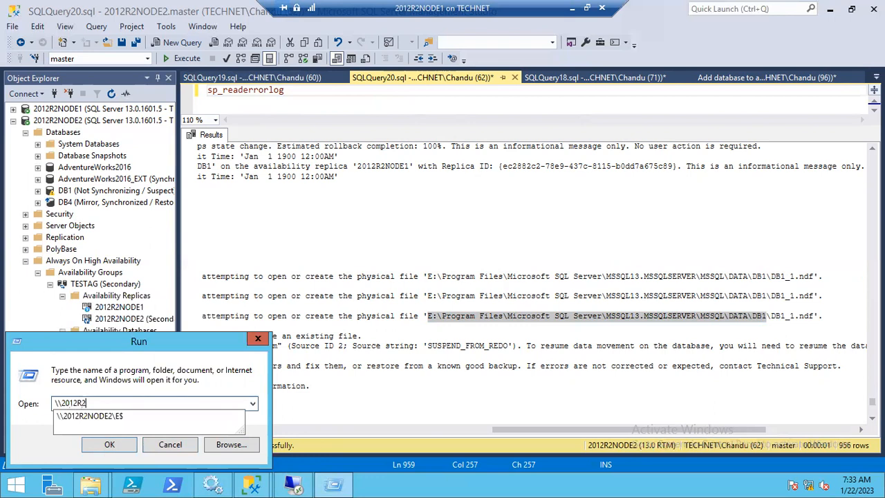
text(NODE2\E$)
key(Return)
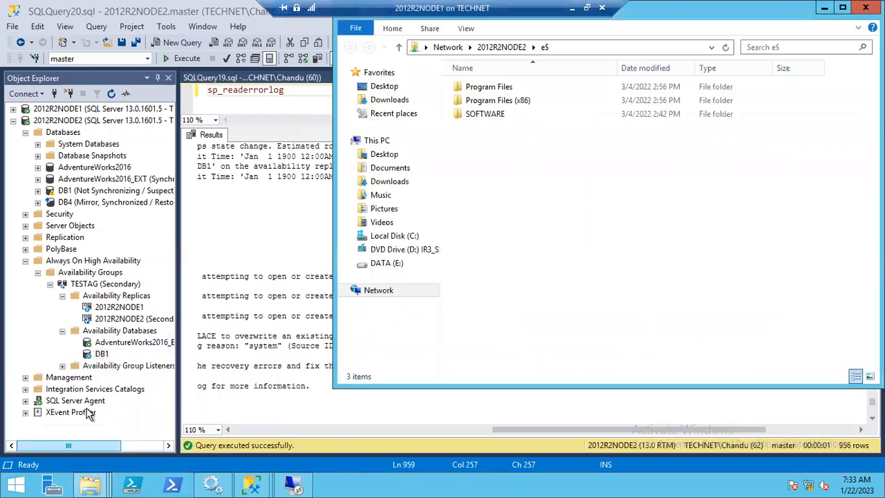
drag(660, 8, 265, 291)
drag(418, 351, 552, 345)
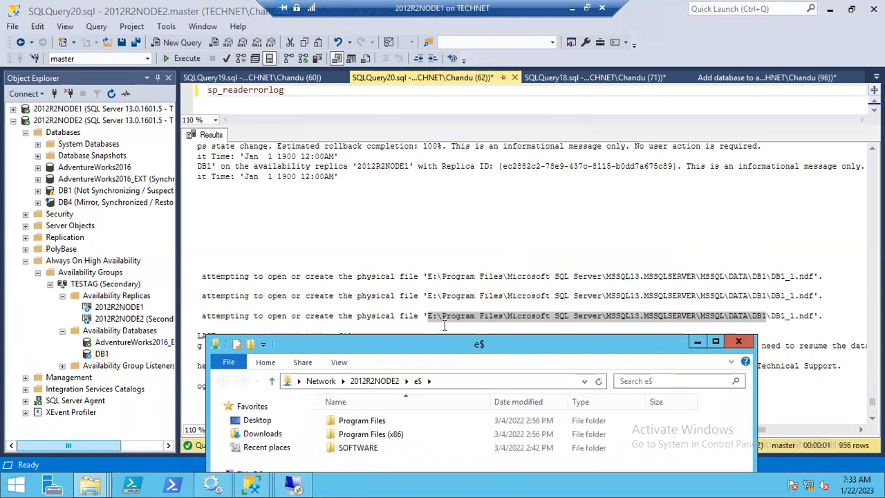
Step: Follow the logged path on the share through Program Files, Microsoft SQL Server and MSSQL13.MSSQLSERVER into the MSSQL folder
double_click(349, 421)
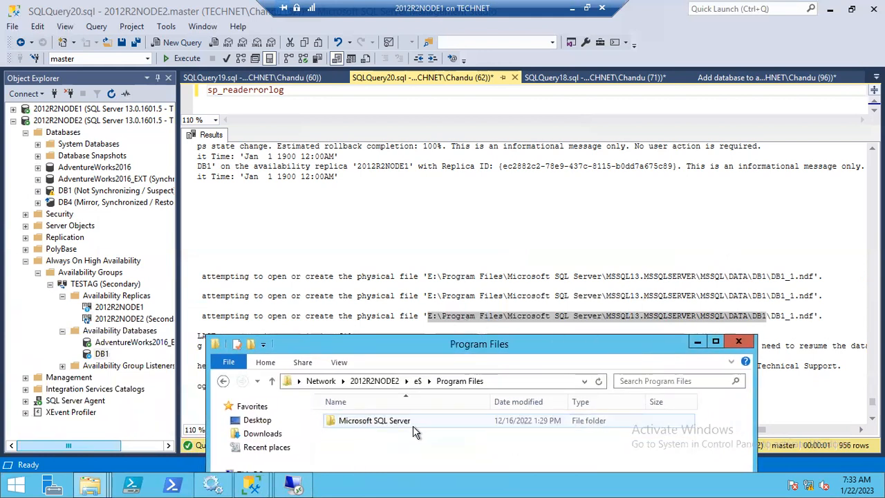
double_click(373, 420)
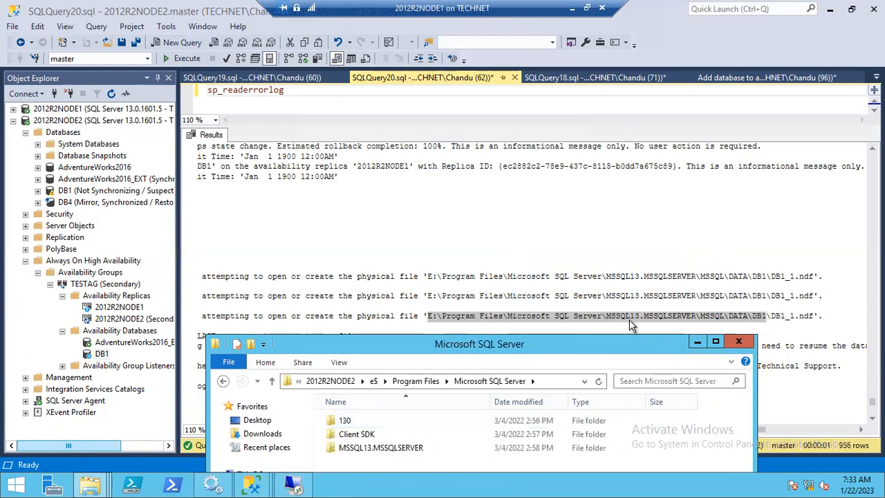
double_click(371, 447)
drag(516, 351, 539, 341)
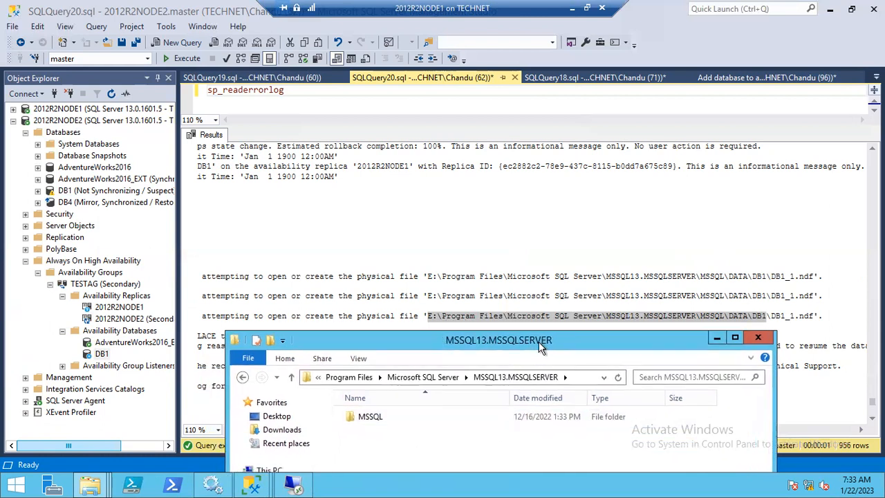
double_click(366, 417)
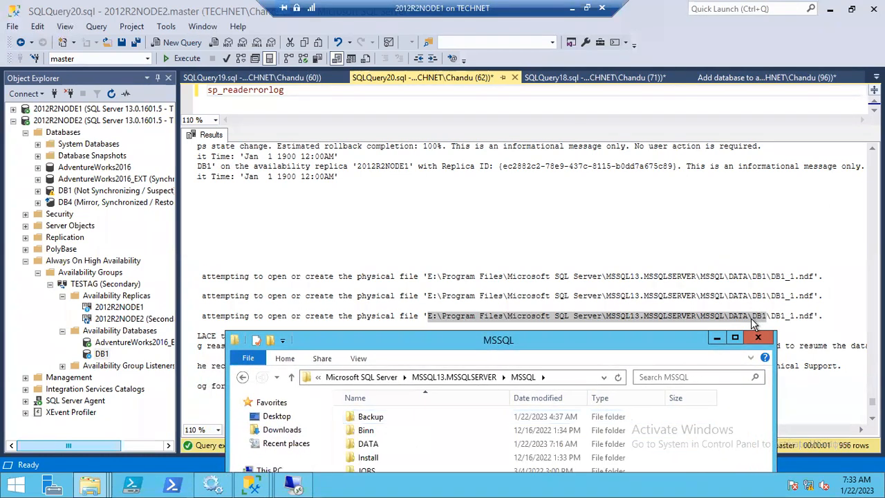
Step: Open the DATA folder on 2012R2NODE2 and examine its full contents for a DB1 subfolder, then minimize File Explorer
drag(644, 340, 599, 326)
click(488, 315)
scroll(490, 325, down, 4)
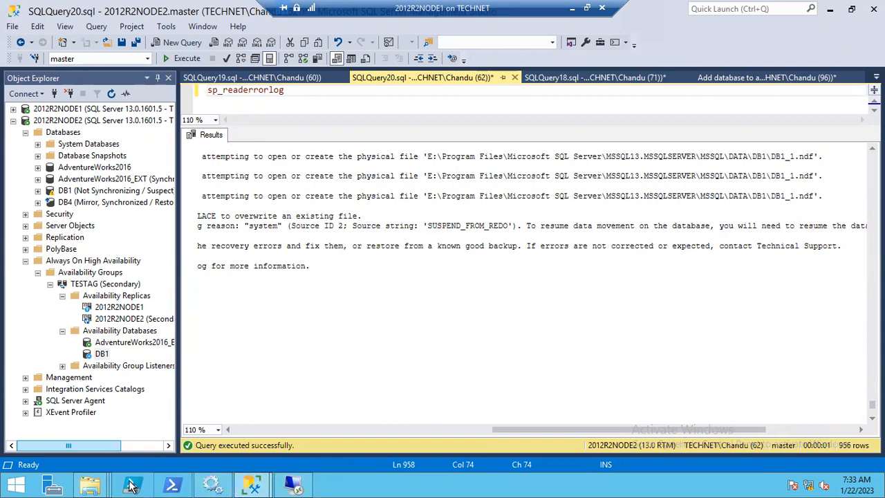
mouse_move(254, 485)
click(375, 447)
drag(549, 327, 585, 218)
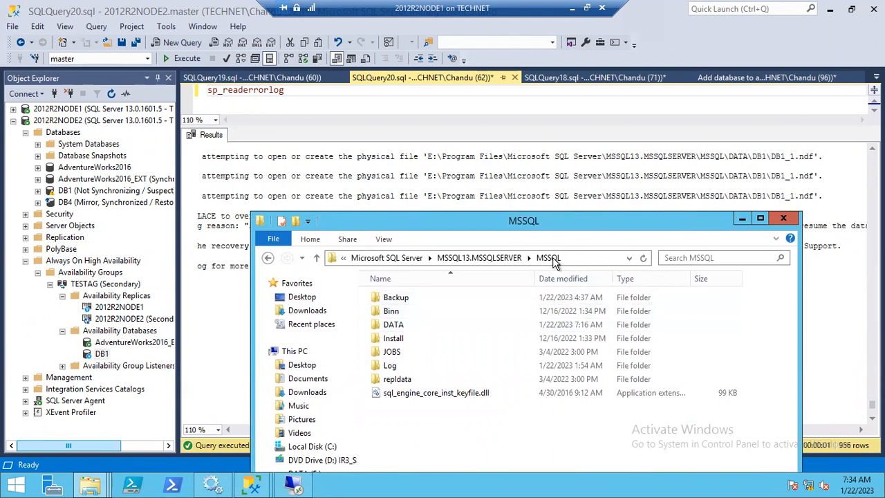
double_click(395, 324)
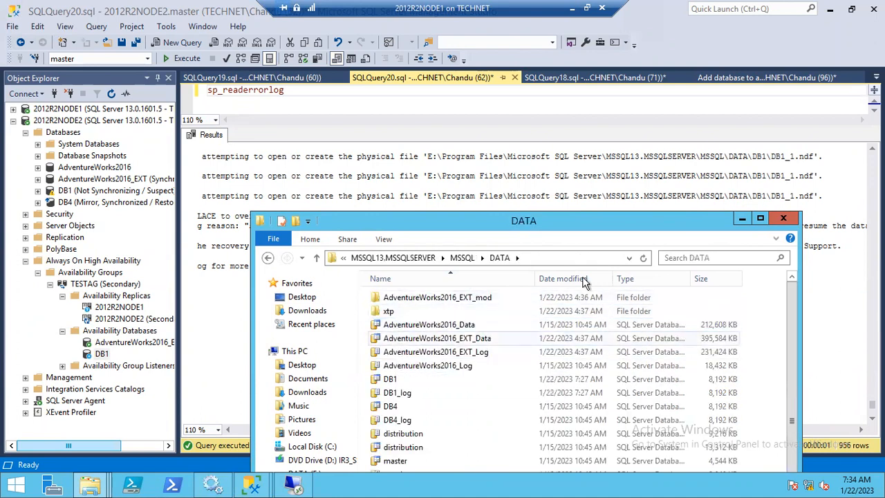
double_click(585, 221)
drag(119, 417, 853, 83)
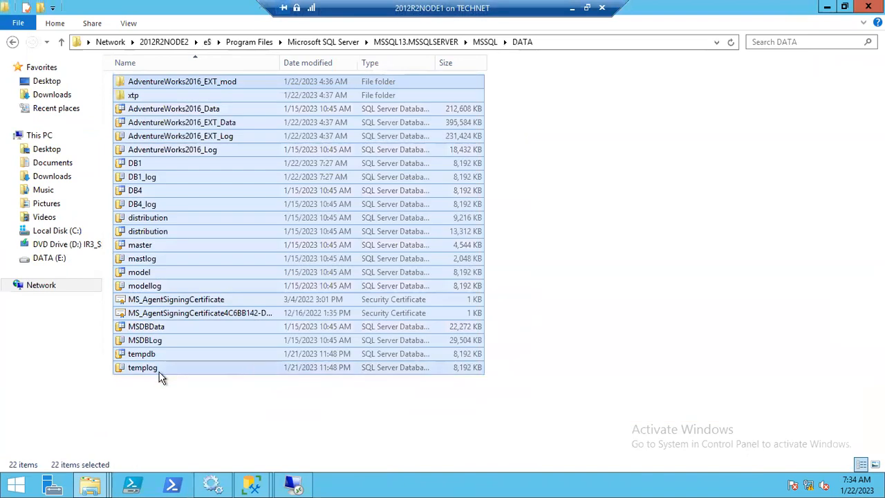
click(172, 415)
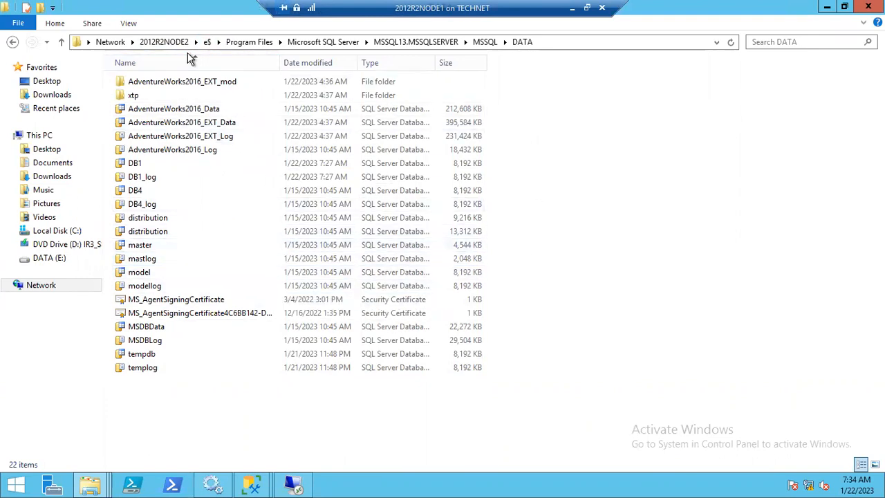
click(825, 10)
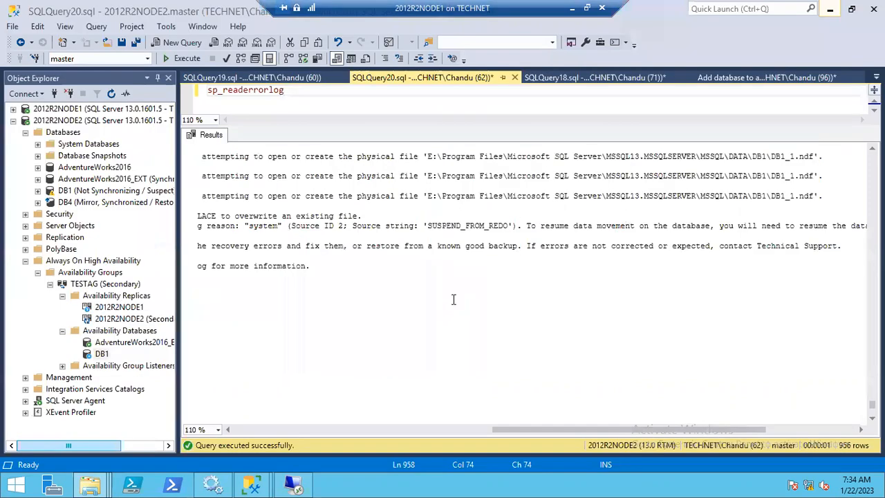
Step: Collapse the 2012R2NODE2 server tree and expand the 2012R2NODE1 tree to view the primary replica's databases
click(254, 430)
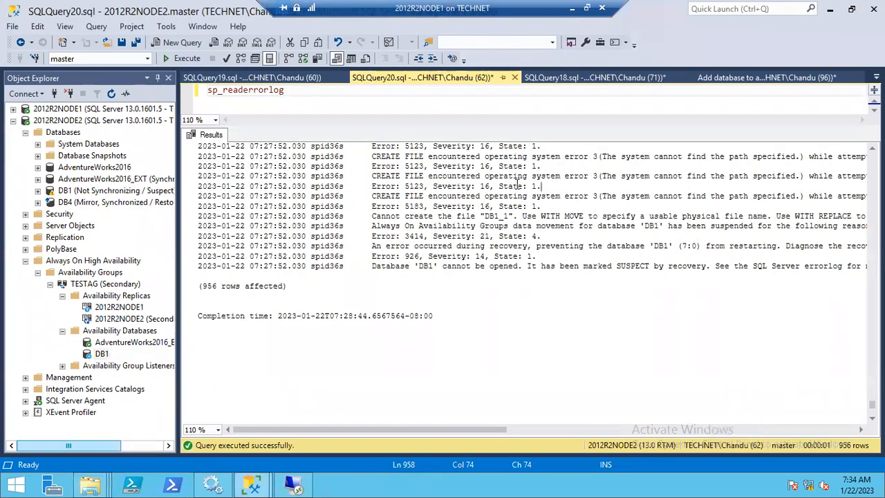
scroll(542, 186, up, 5)
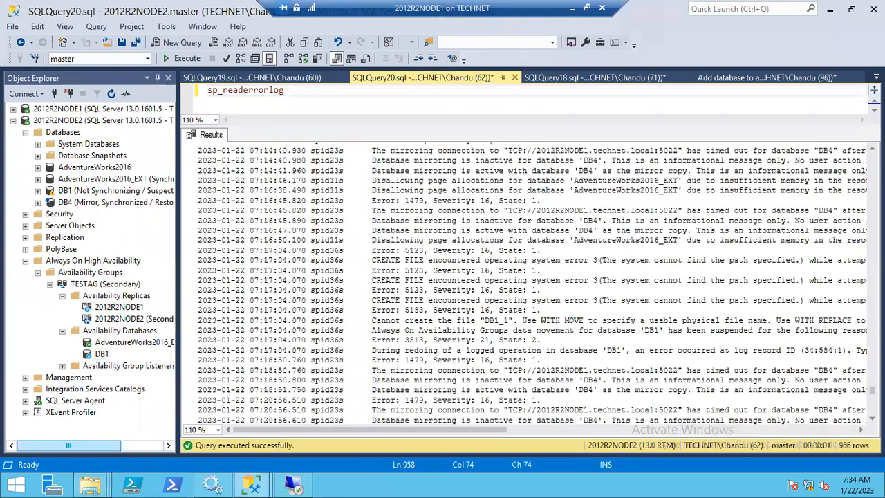
scroll(841, 337, up, 10)
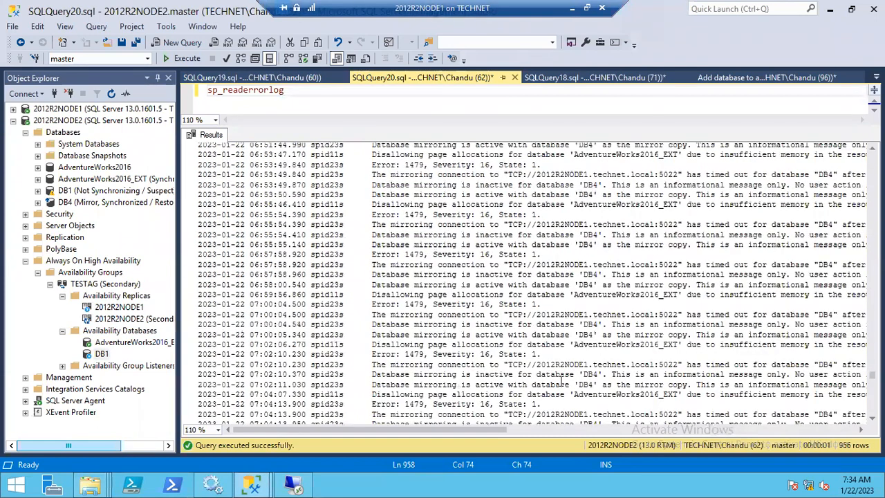
click(13, 121)
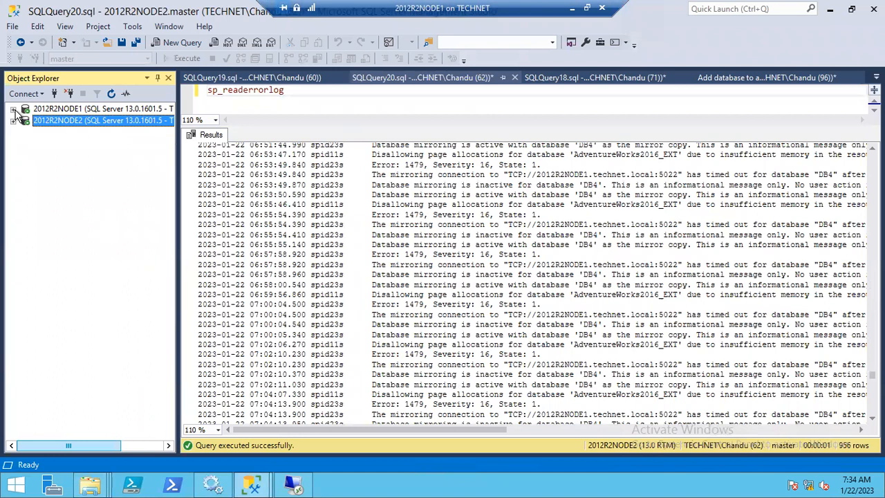
click(14, 109)
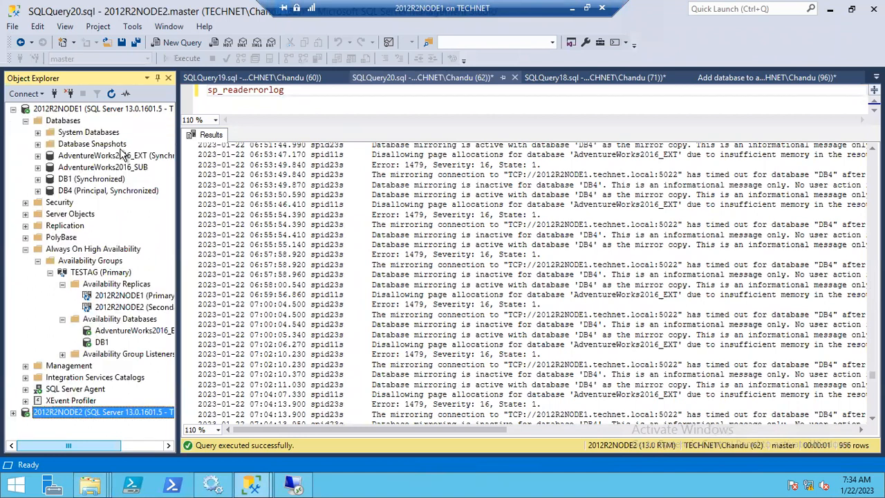
click(184, 192)
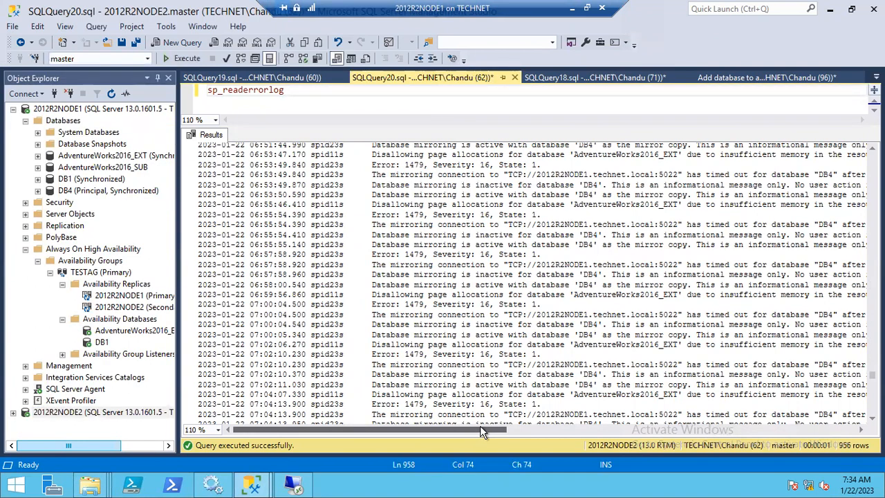
Step: Find the third CREATE FILE entry logged at 07:27:52 and highlight the DB1_1.ndf file name at the end of its path
scroll(438, 395, down, 2)
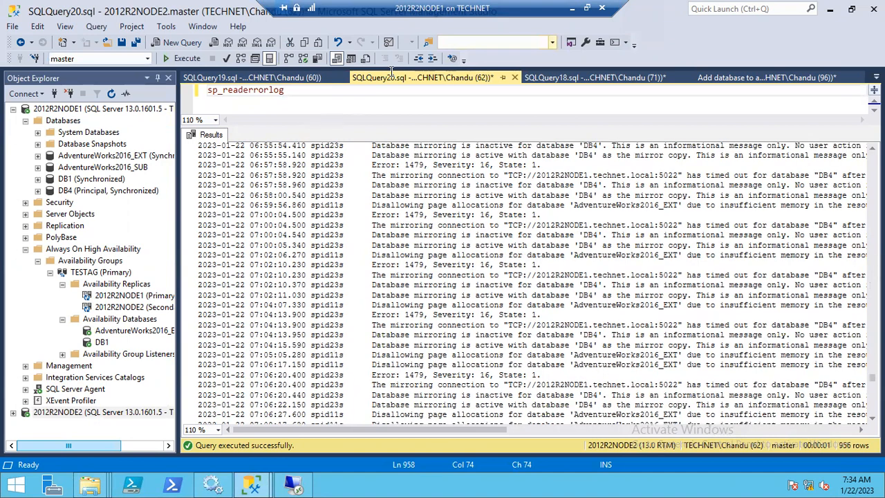
scroll(495, 283, down, 20)
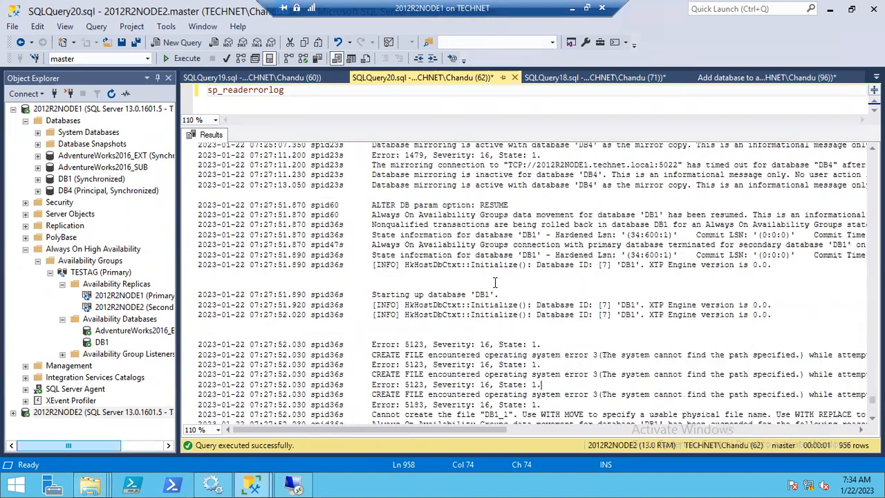
scroll(437, 400, down, 3)
drag(400, 431, 720, 429)
drag(636, 305, 652, 335)
drag(603, 429, 830, 437)
click(561, 305)
drag(546, 304, 599, 305)
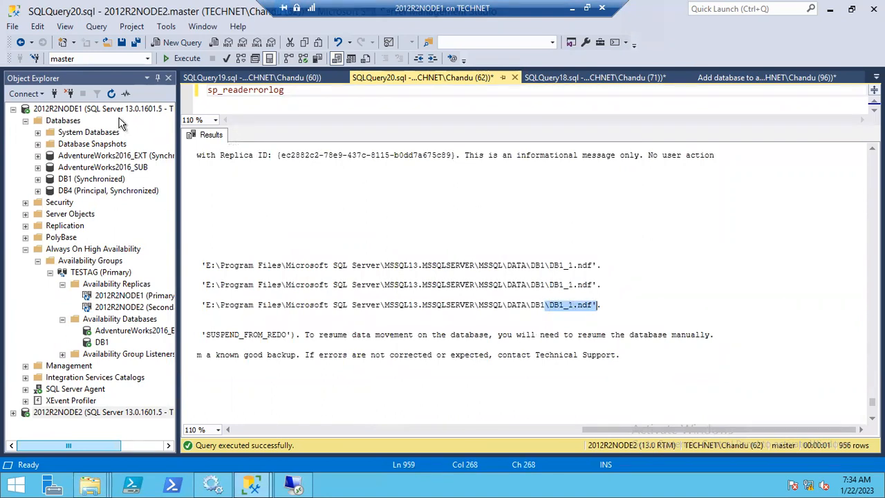
Step: Open a new query window for the DB1 database on the primary replica 2012R2NODE1
click(69, 180)
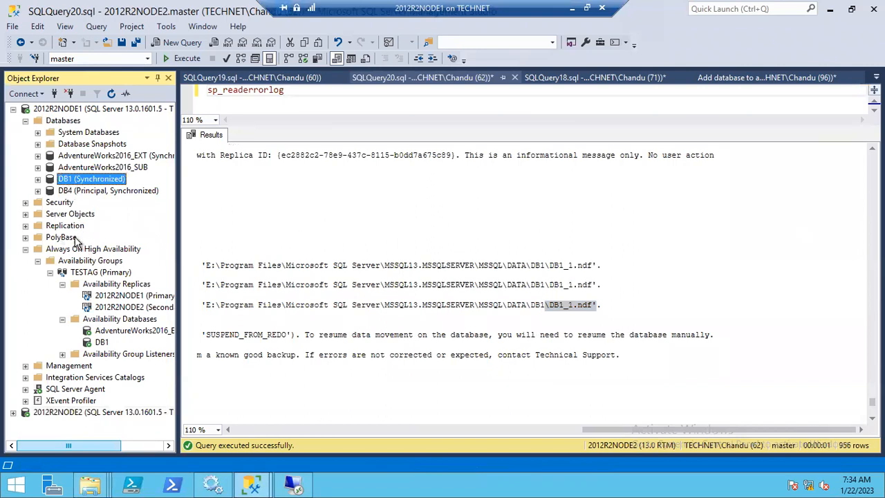
right_click(86, 181)
click(115, 201)
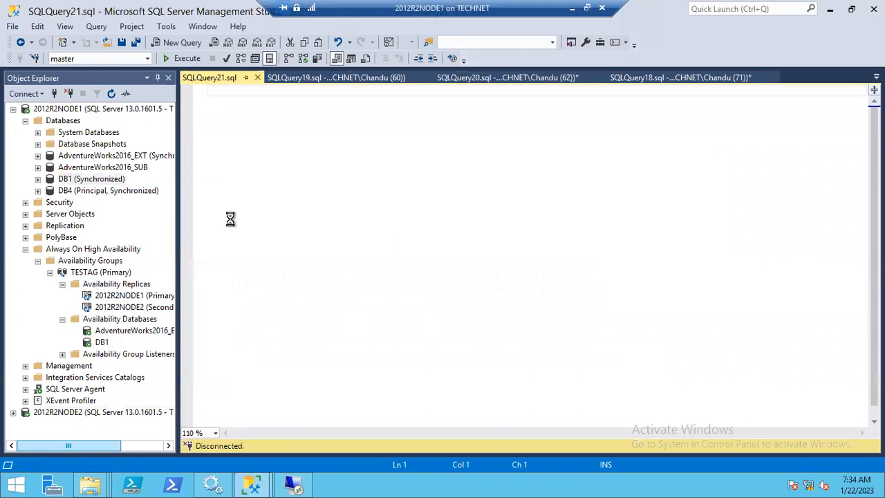
Step: Write and run the query "select * from sys.master_files" on the primary replica
text(select * fro)
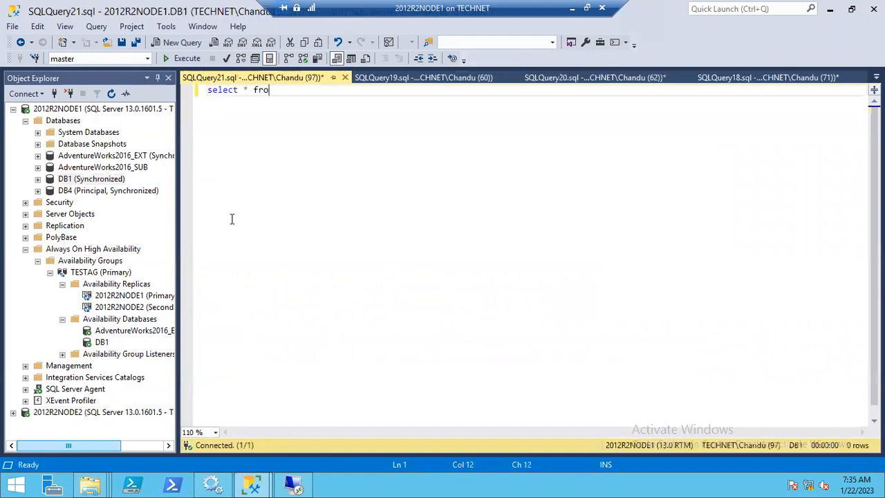
text(m sys.master_files)
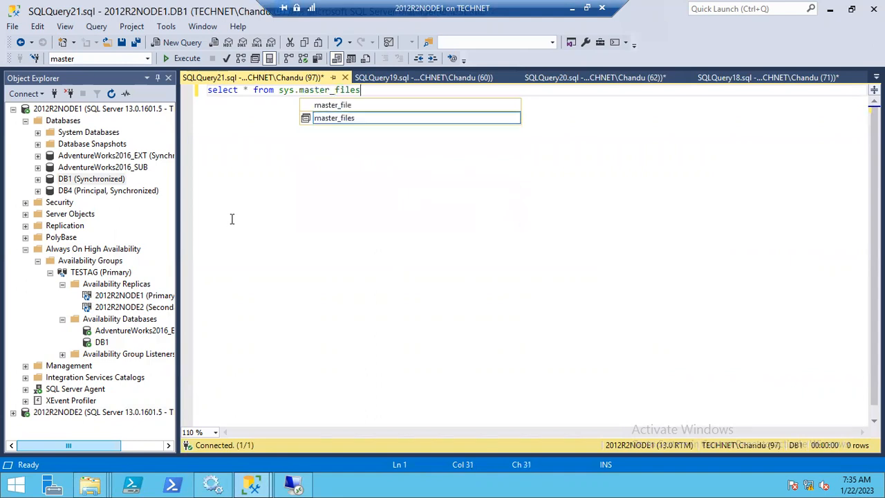
key(Escape)
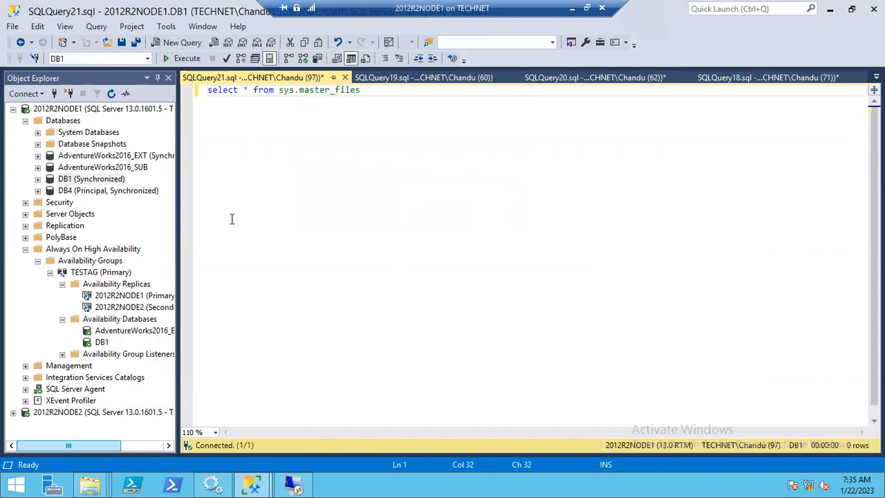
key(F5)
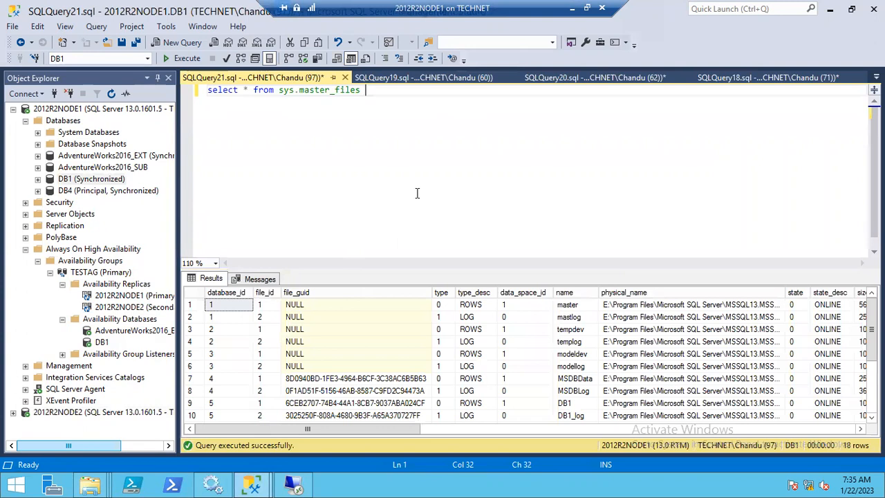
Step: Restrict the query with "where database_id = db_id('DB1')" and run it again
text(databa)
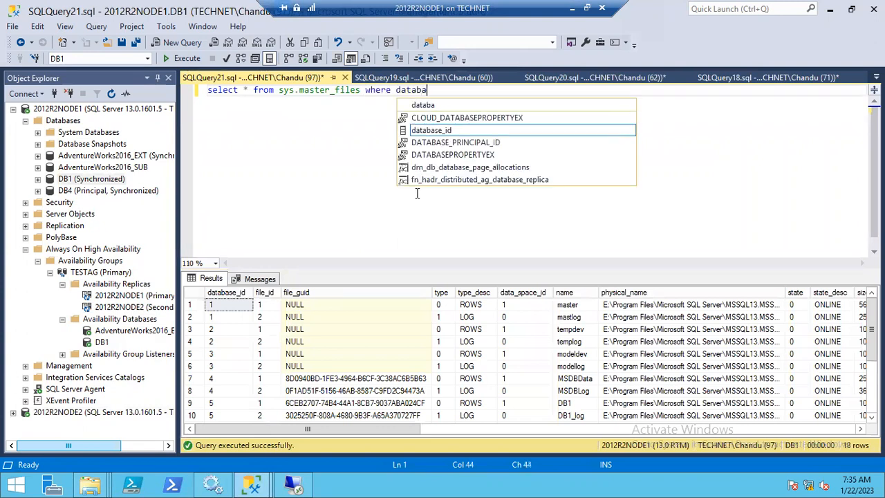
text(se_id = db_iud)
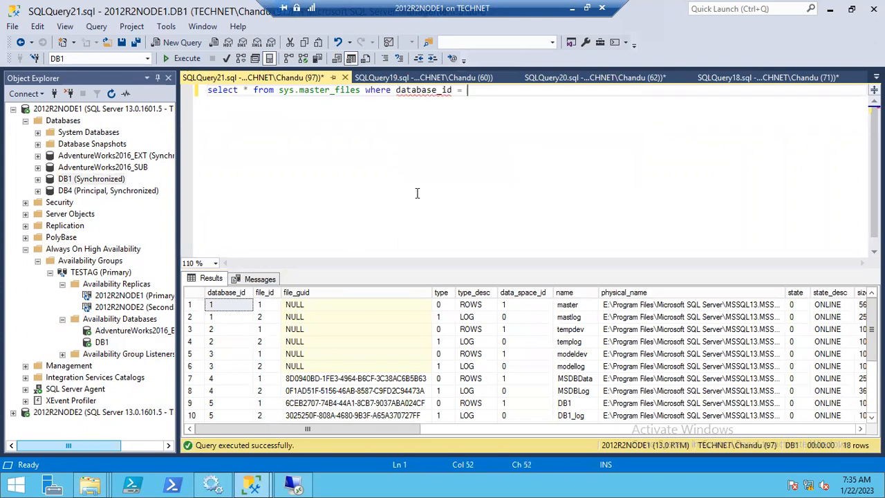
key(BackSpace)
text(d('DB1'))
key(F5)
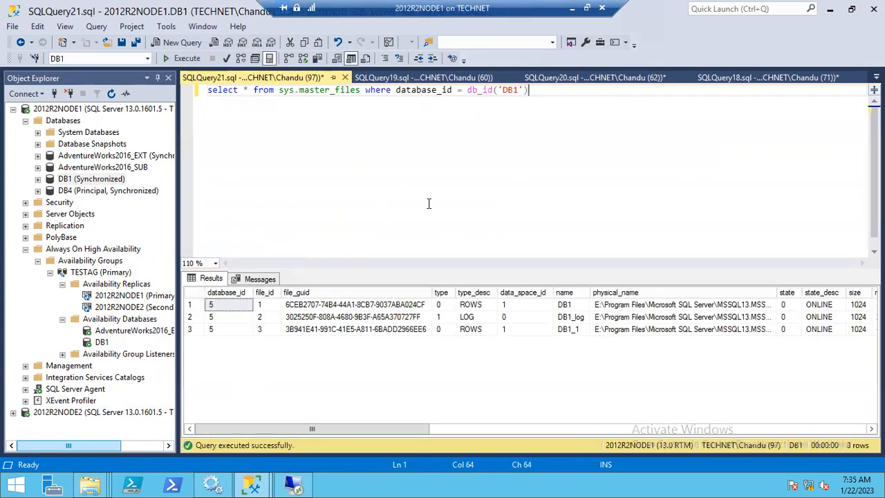
Step: Widen the physical_name result column and narrow Object Explorer to examine the full file path in the DB1_1 row
drag(560, 104, 203, 87)
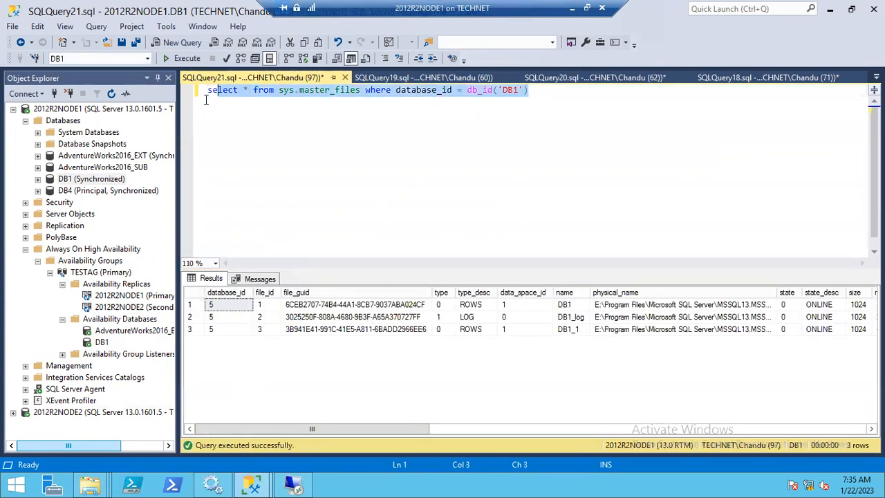
click(220, 116)
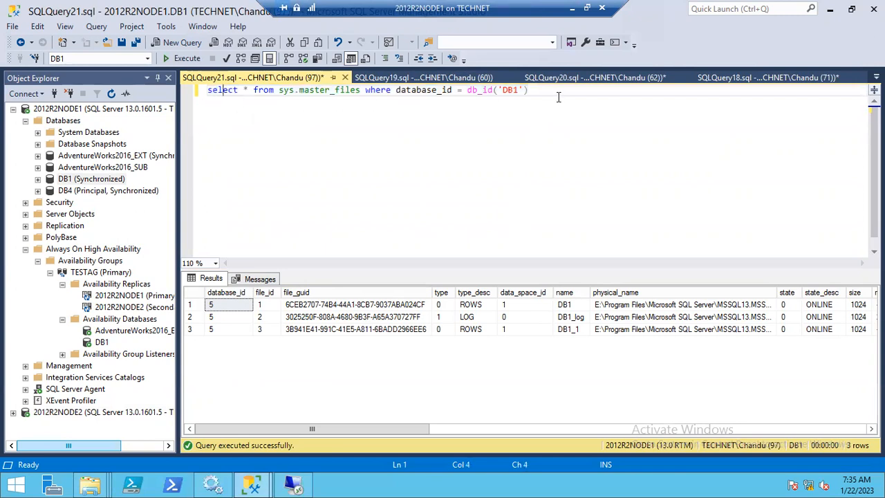
double_click(508, 89)
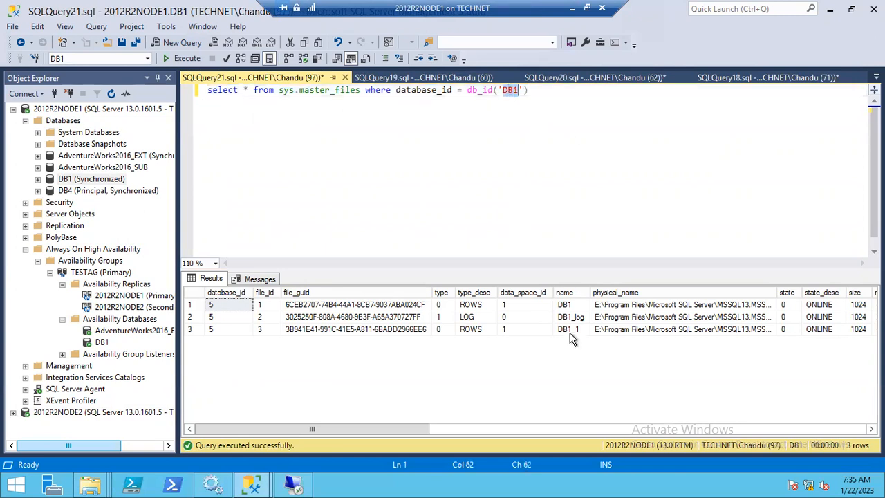
double_click(778, 290)
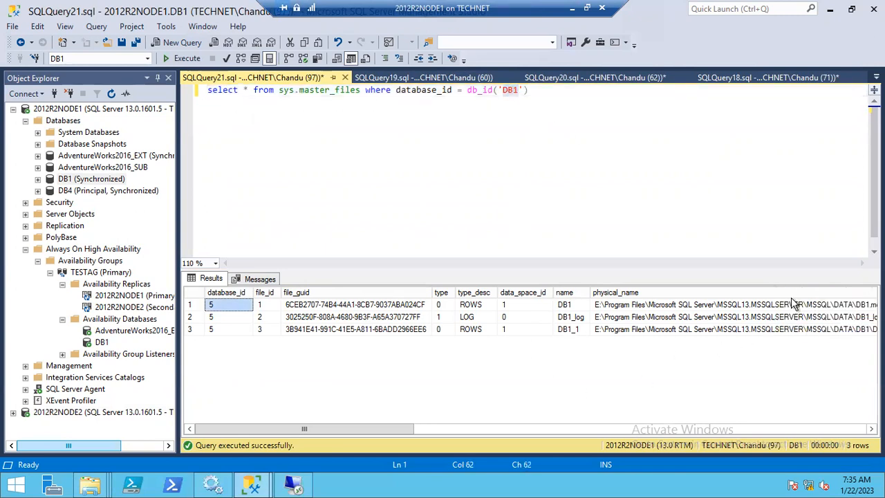
click(566, 330)
click(191, 331)
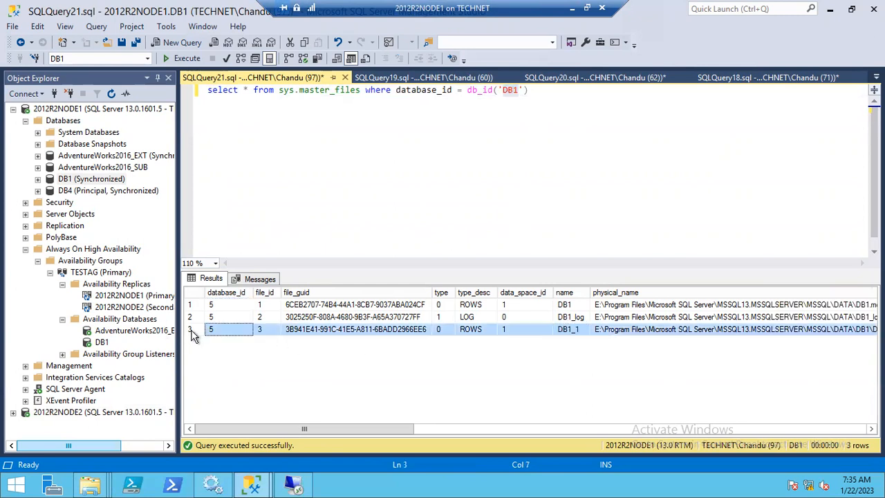
drag(178, 320, 118, 320)
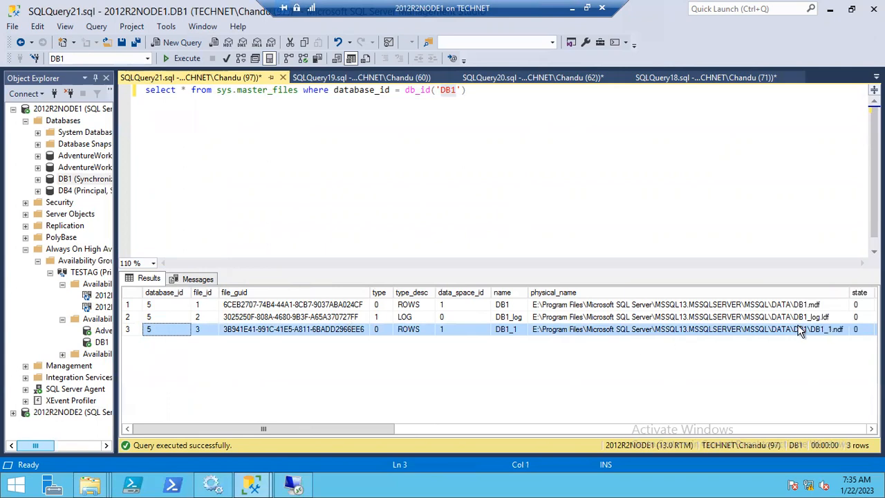
Step: Copy the physical path of DB1_1 below the query and highlight the DB1 folder name in it
click(797, 329)
key(ctrl+c)
click(508, 159)
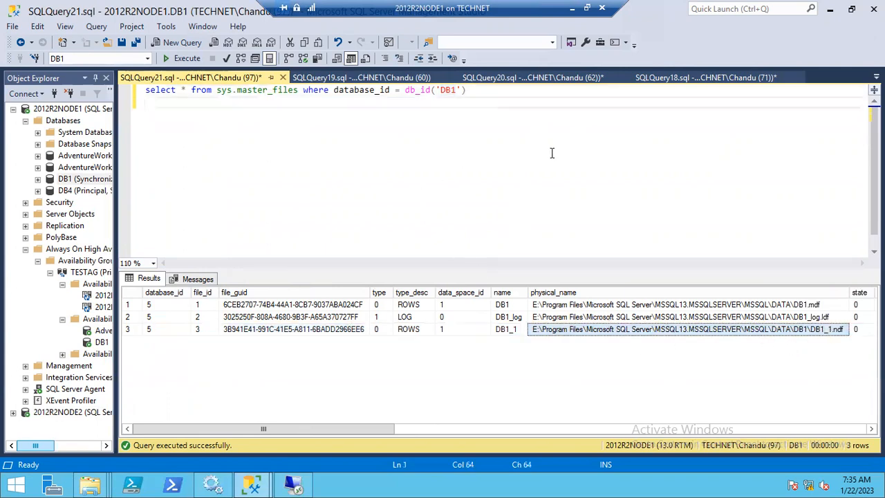
key(ctrl+v)
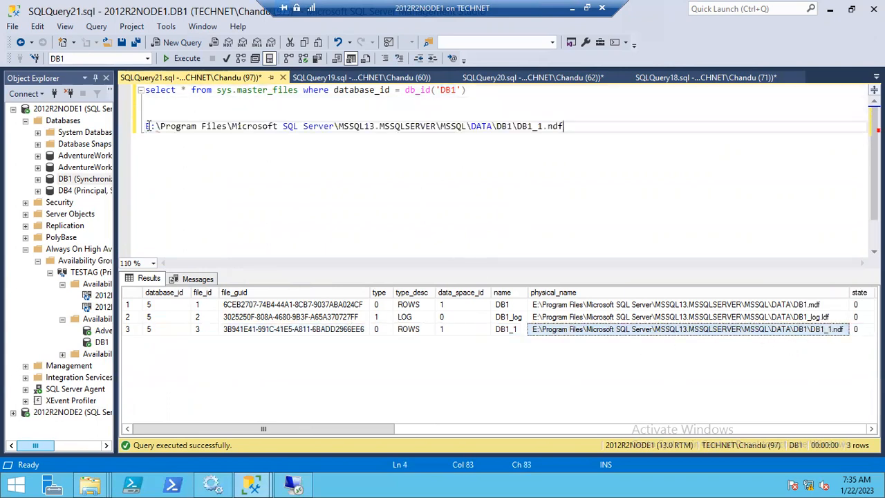
drag(145, 127, 510, 127)
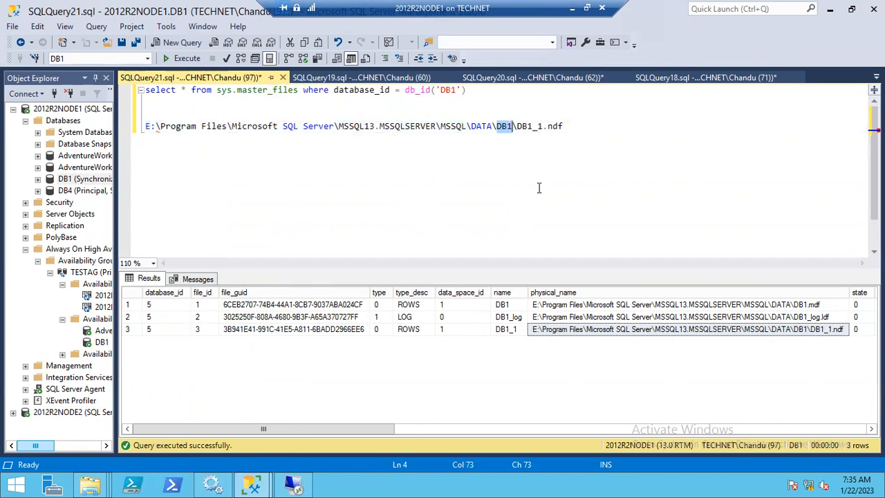
Step: Switch to the DB1 folder window in File Explorer and check its full path and contents on the primary
mouse_move(88, 483)
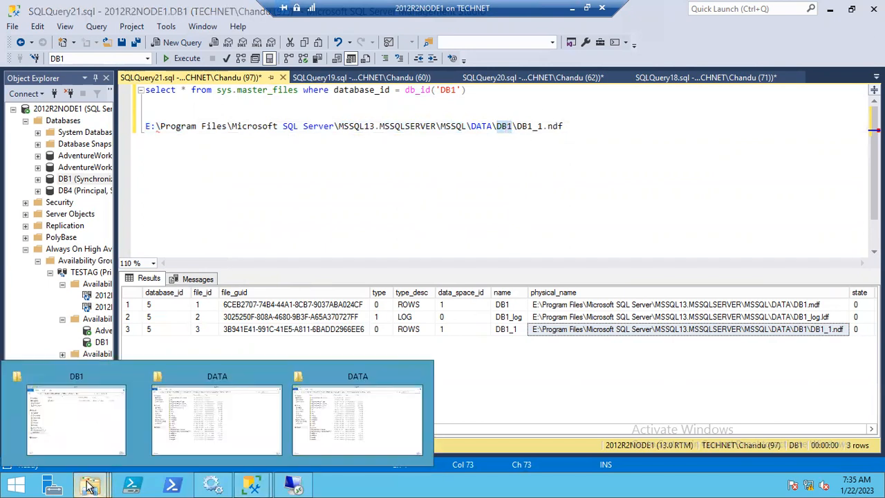
click(76, 418)
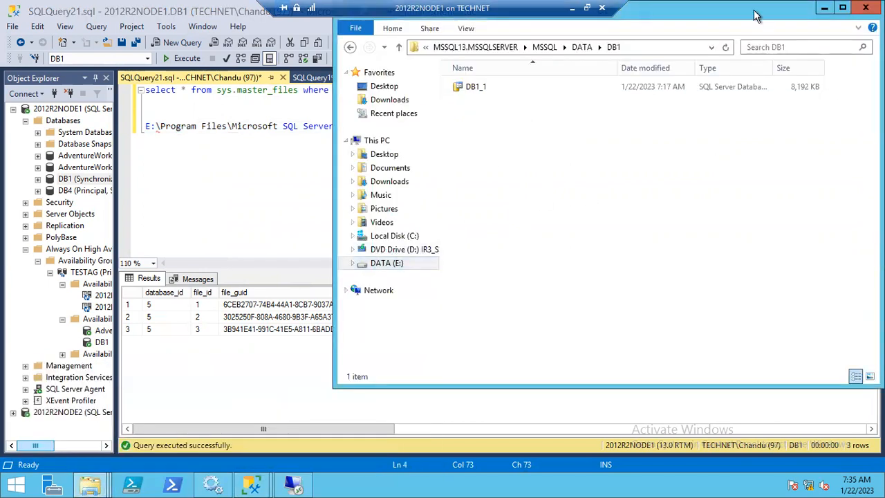
drag(754, 17, 613, 128)
click(493, 174)
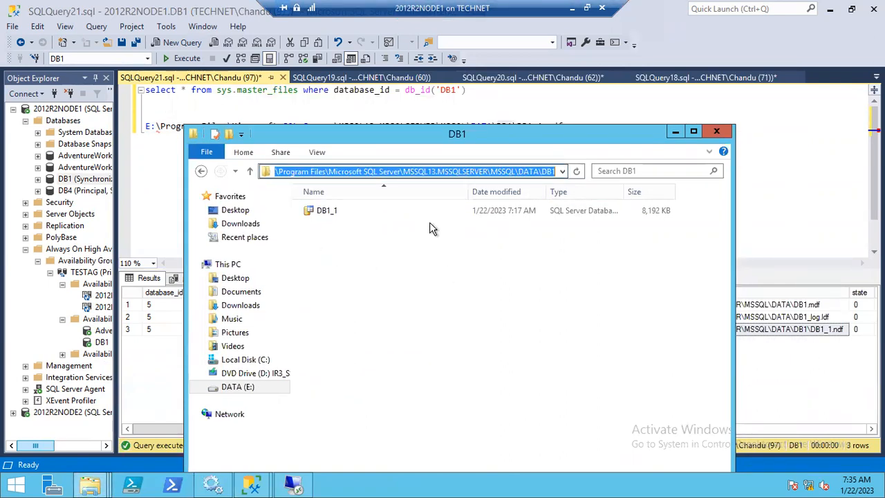
click(550, 220)
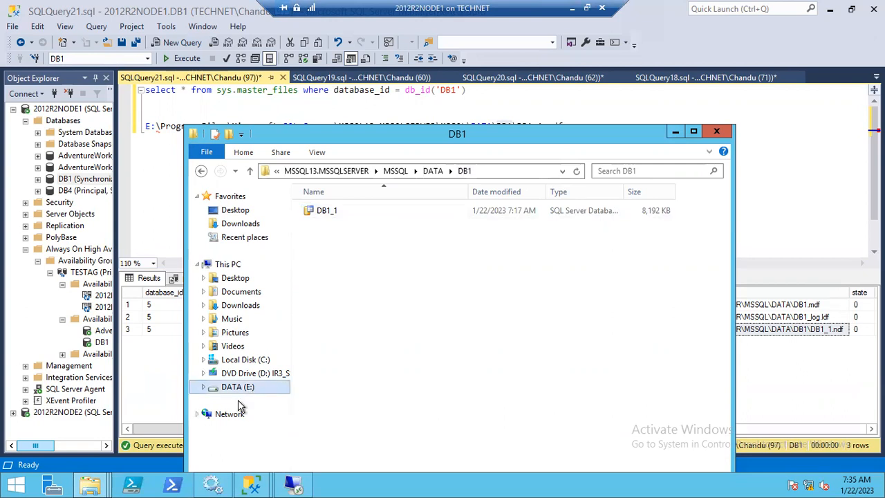
Step: Check the DATA folder on 2012R2NODE2 for a DB1 subfolder, then minimize File Explorer
click(377, 429)
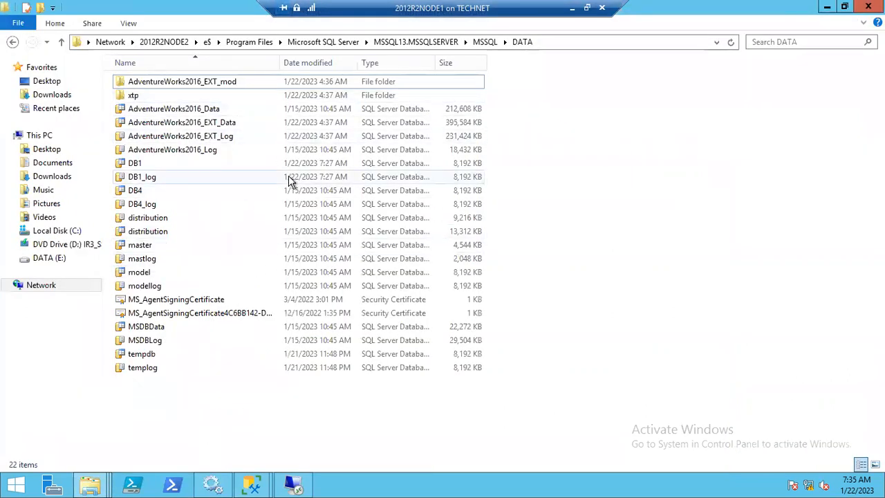
click(827, 7)
key(alt+F4)
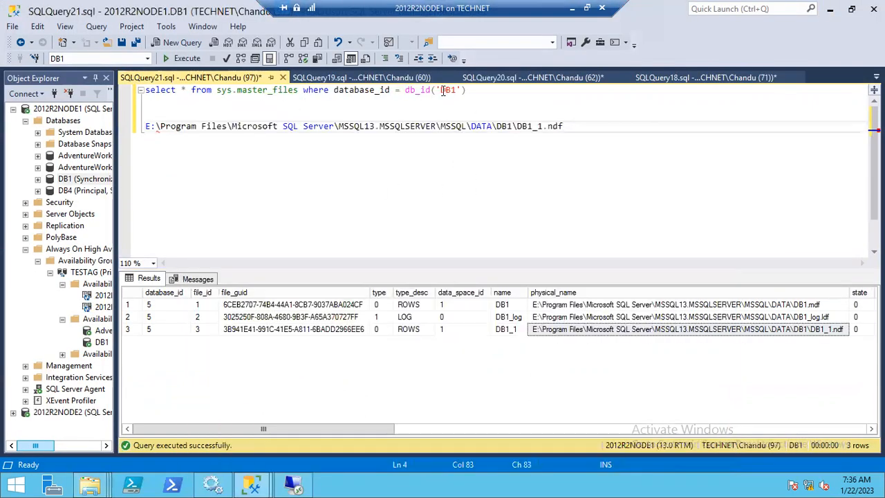
Step: Return to the sp_readerrorlog results, view the beginning of the DB1 error entries and widen Object Explorer
click(397, 77)
click(524, 77)
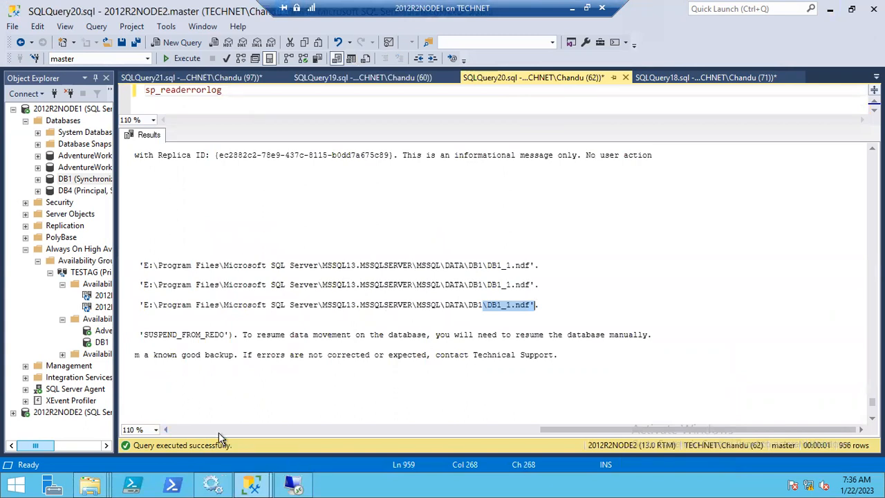
click(191, 431)
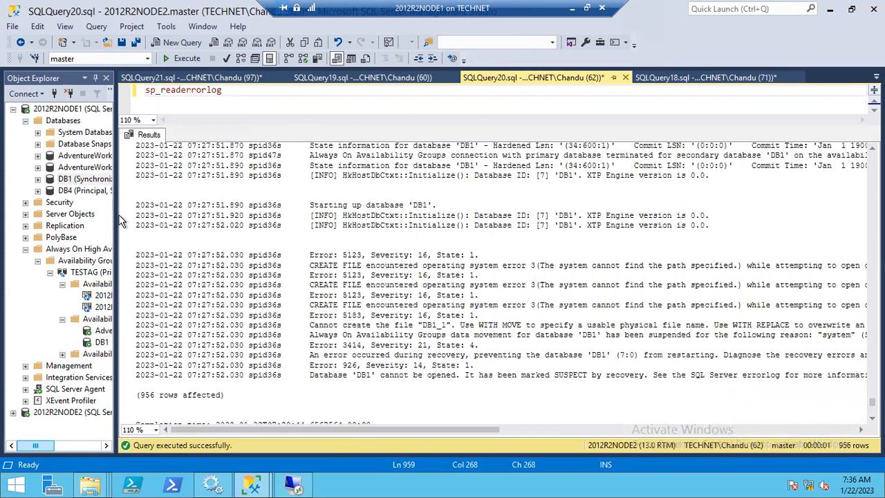
click(113, 221)
drag(116, 224, 325, 239)
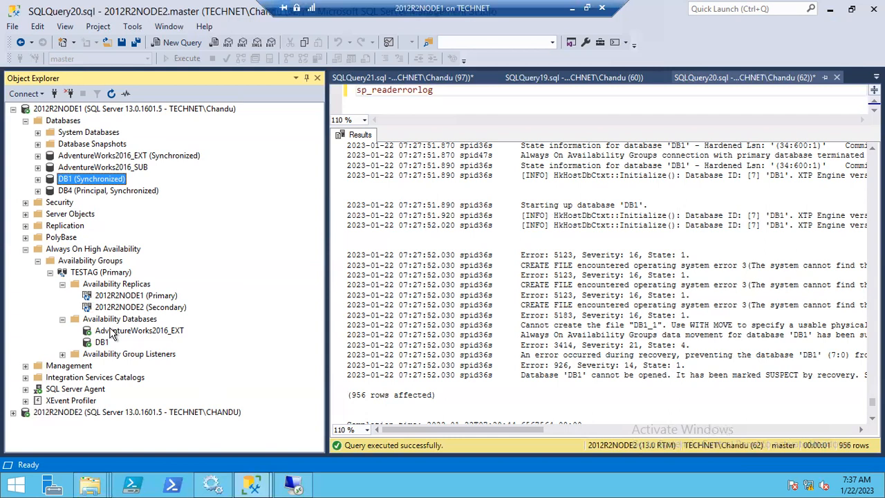
Step: Create a new folder named DB1 in the DATA folder on 2012R2NODE2 using File Explorer
click(90, 484)
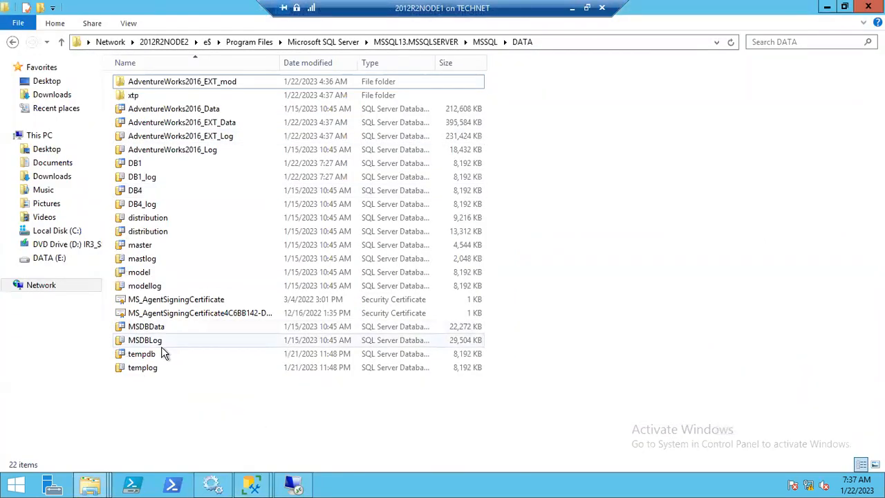
right_click(176, 406)
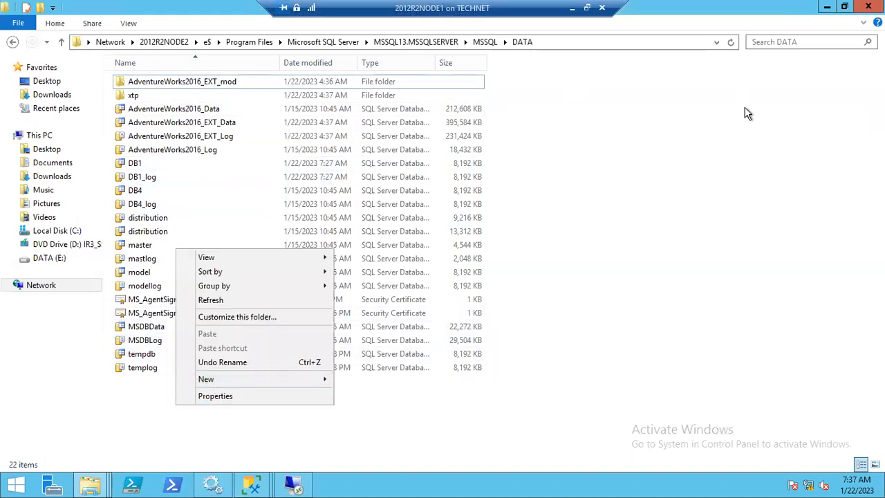
mouse_move(298, 379)
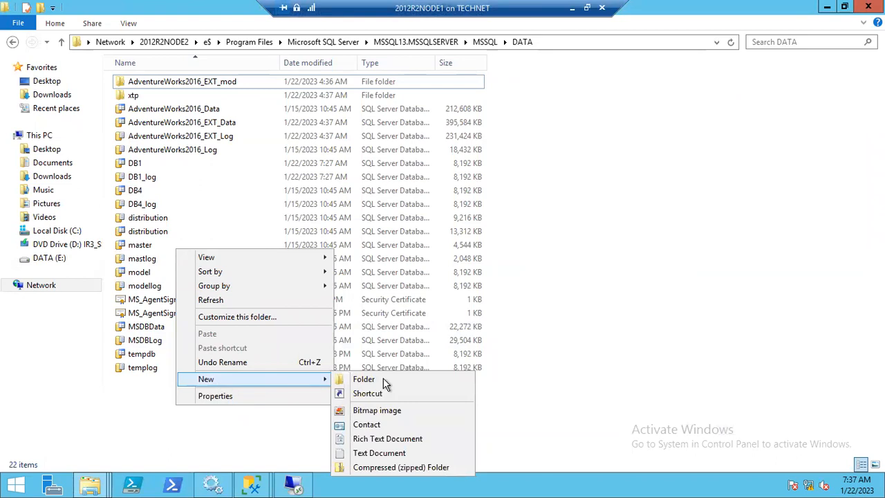
click(374, 380)
text(DB1)
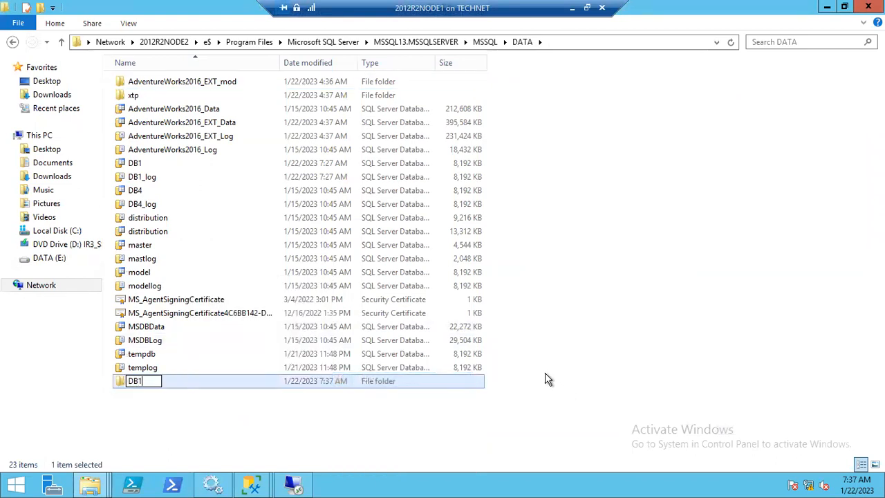
key(Return)
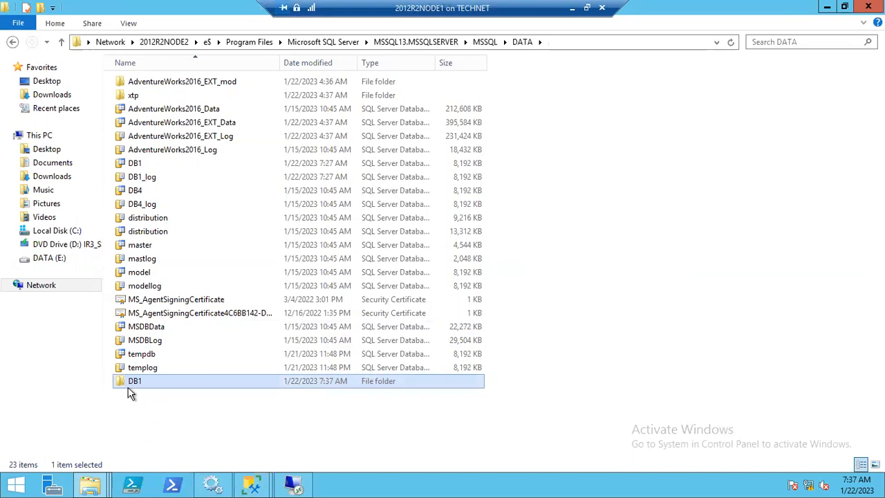
Step: Switch back to SQL Server Management Studio, collapse the 2012R2NODE1 tree and expand the 2012R2NODE2 tree
mouse_move(253, 482)
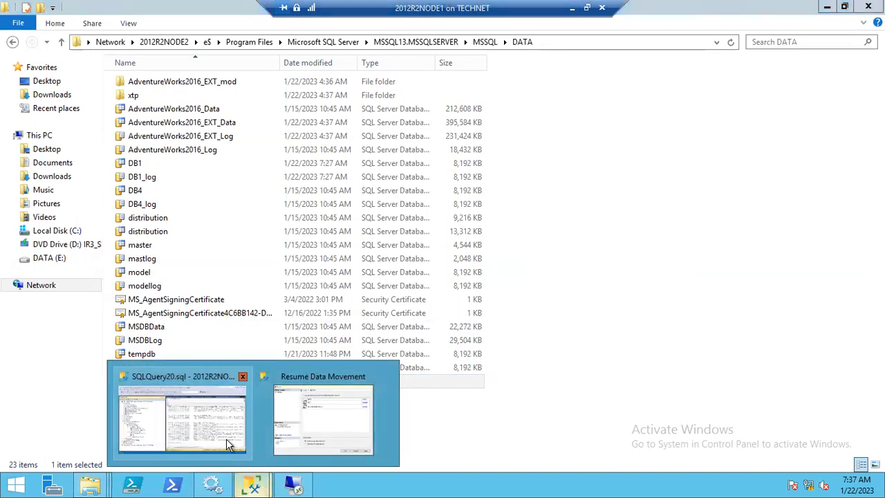
click(131, 391)
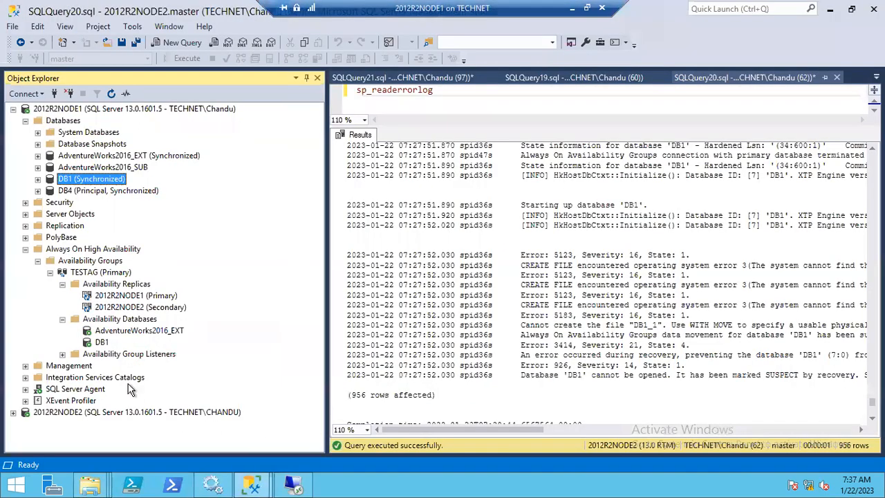
click(11, 114)
click(13, 108)
click(13, 120)
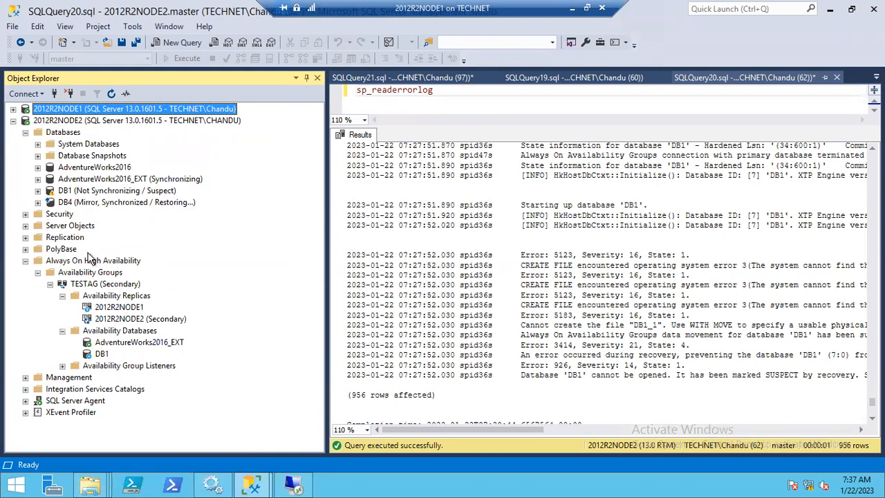
Step: Open Resume Data Movement for availability database DB1 on 2012R2NODE2 and script the operation to a new query window
right_click(97, 353)
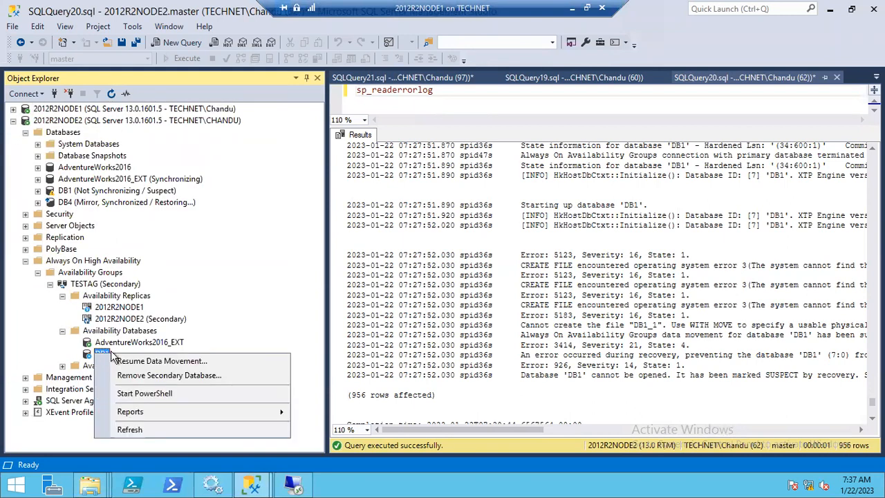
click(132, 359)
key(Return)
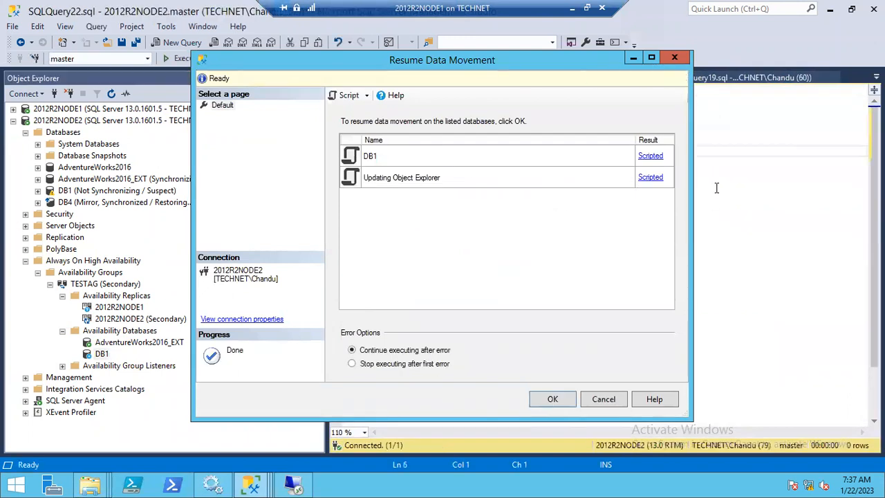
Step: Run the ALTER DATABASE [DB1] SET HADR RESUME script on 2012R2NODE2, refresh its Databases folder and select DB1
key(F5)
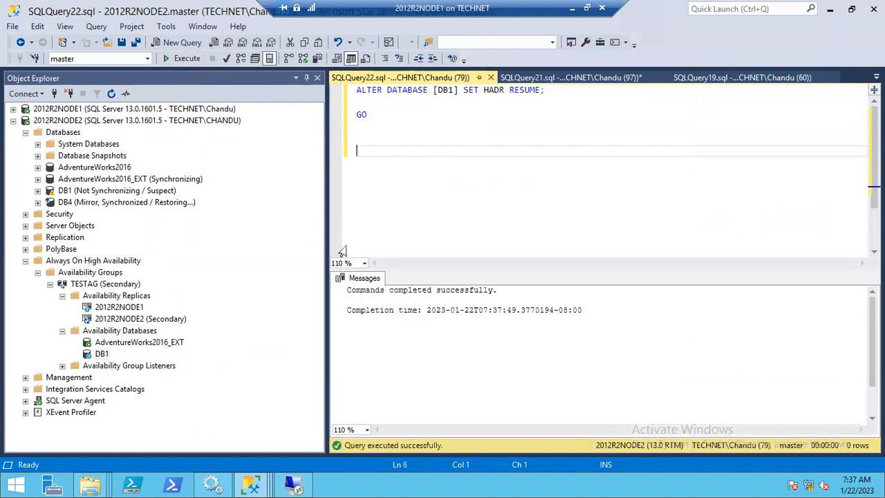
click(64, 132)
click(110, 94)
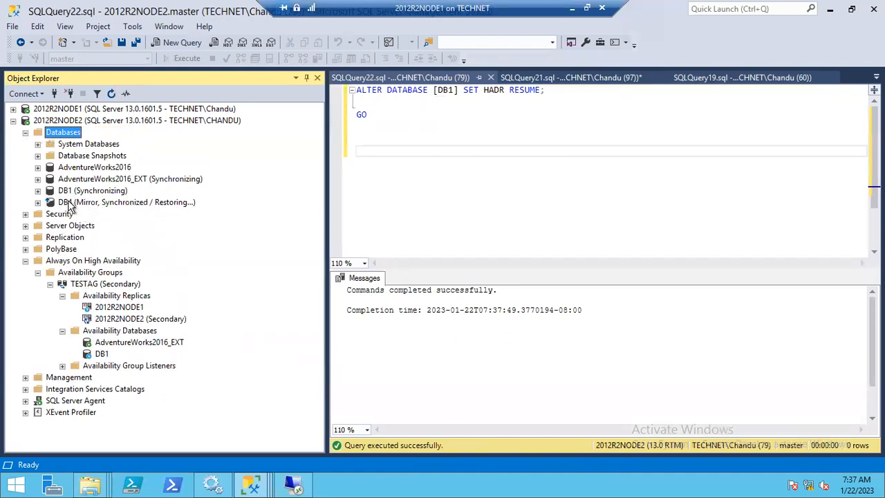
click(71, 191)
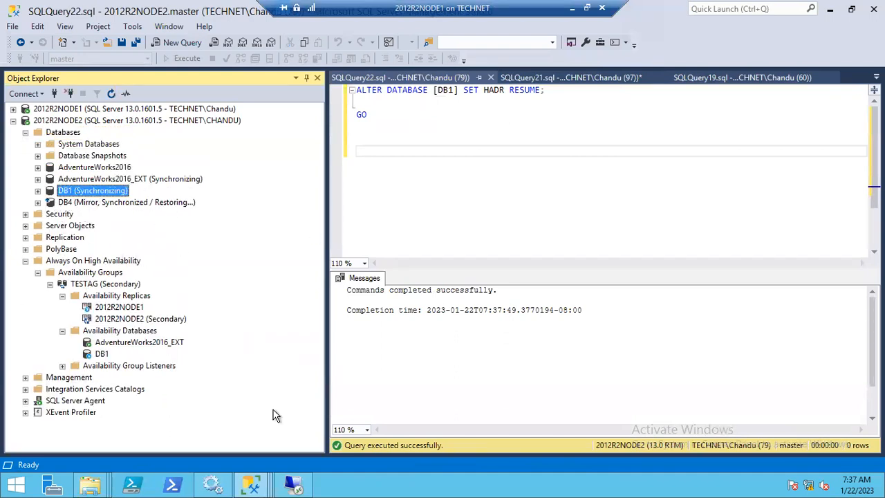
Step: Switch to File Explorer and check the contents of the DB1 folder inside DATA on 2012R2NODE2
mouse_move(107, 486)
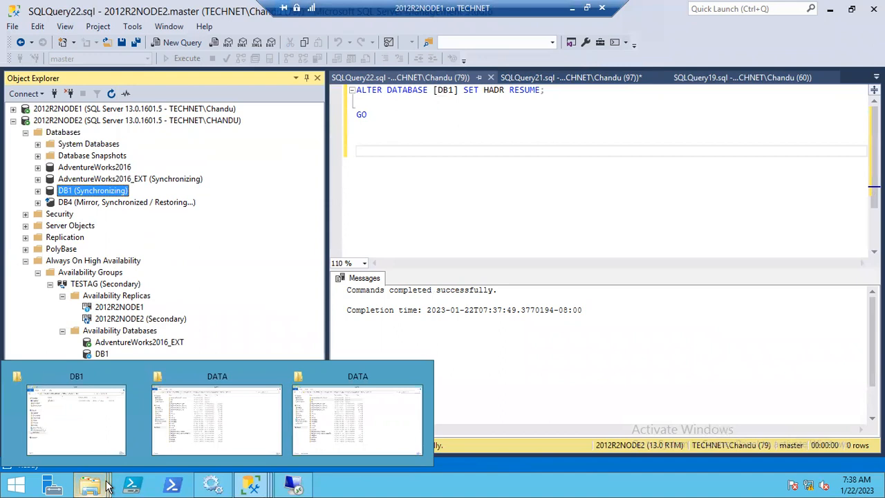
click(349, 443)
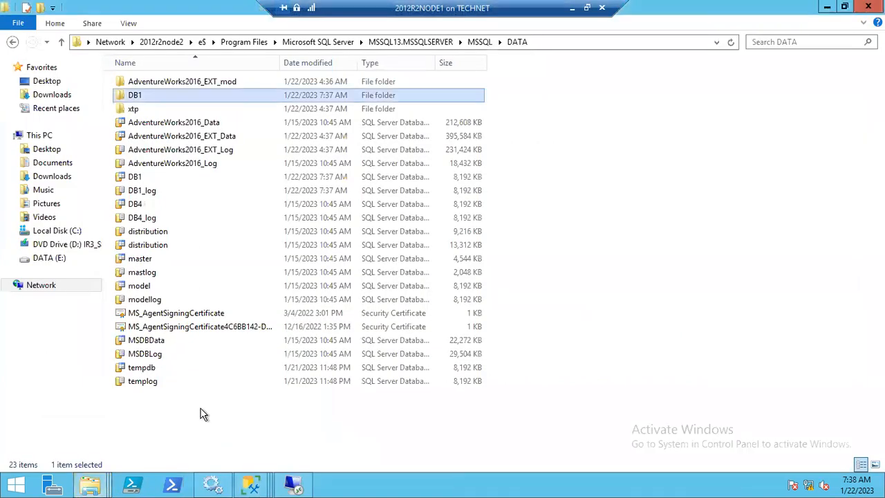
double_click(135, 97)
drag(302, 88, 325, 77)
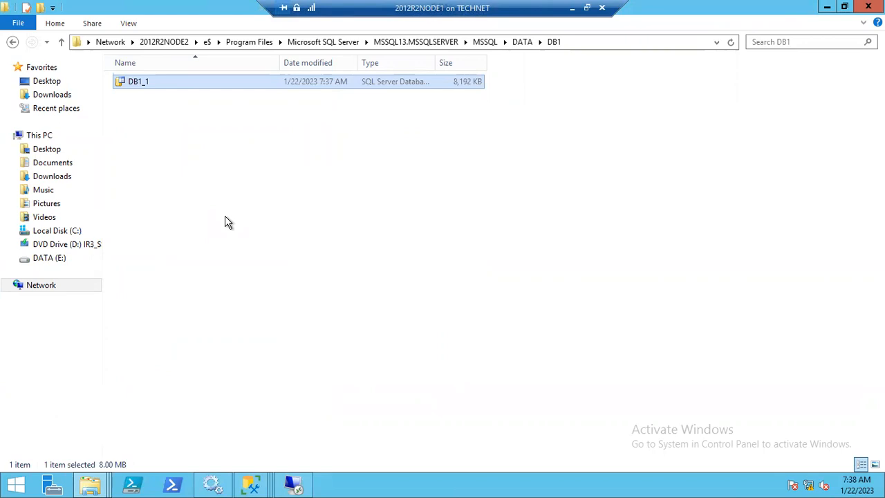
Step: Return to SQL Server Management Studio and select the 2012R2NODE1 server in Object Explorer
click(252, 484)
click(121, 439)
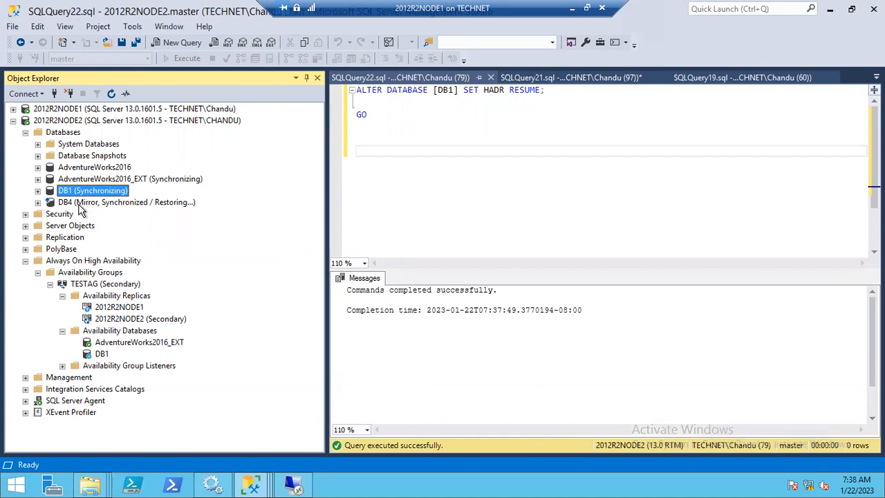
click(97, 111)
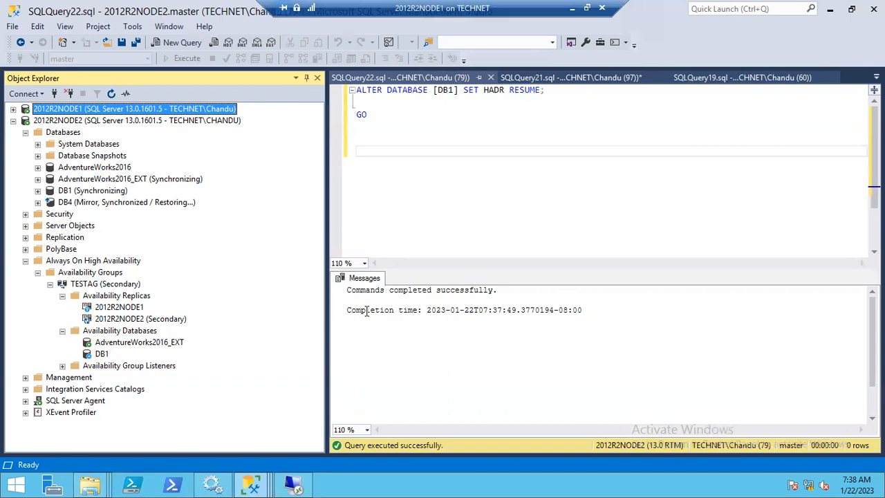
click(90, 484)
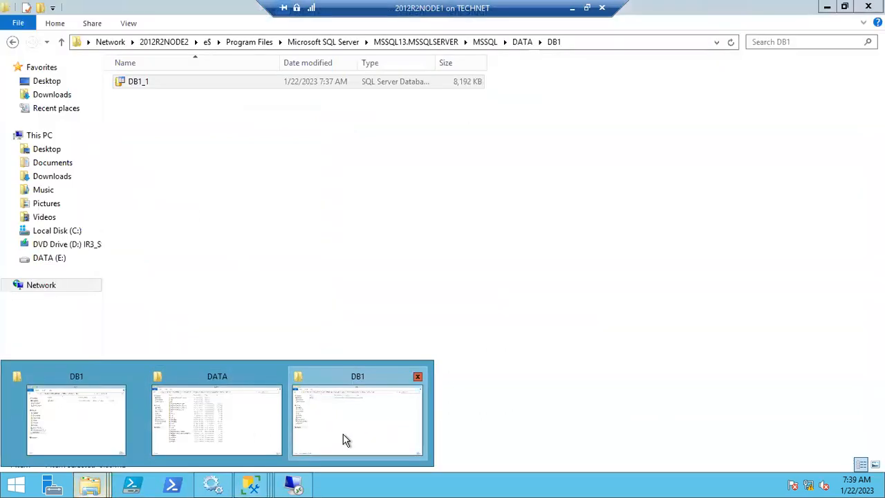
click(350, 438)
right_click(170, 137)
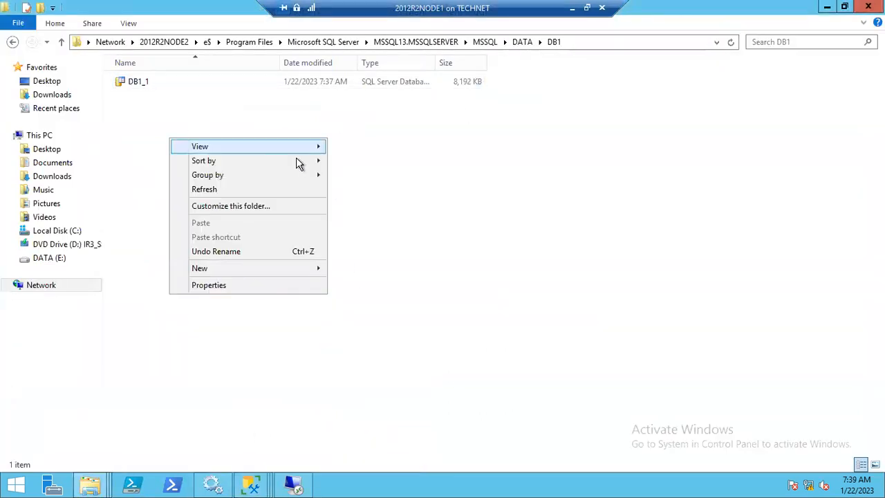
mouse_move(324, 269)
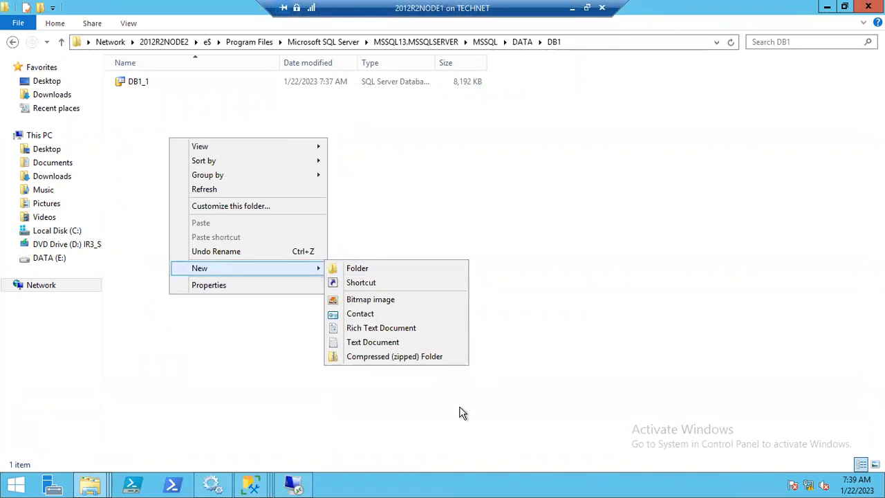
click(382, 441)
click(90, 484)
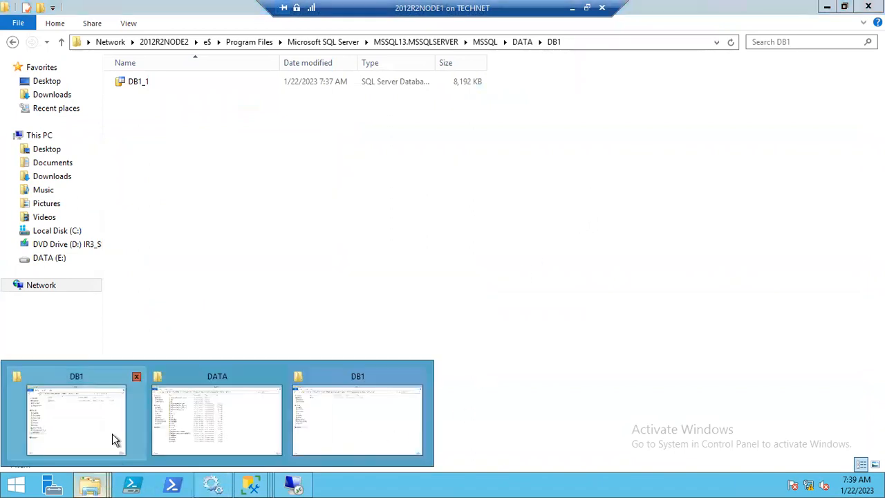
click(256, 431)
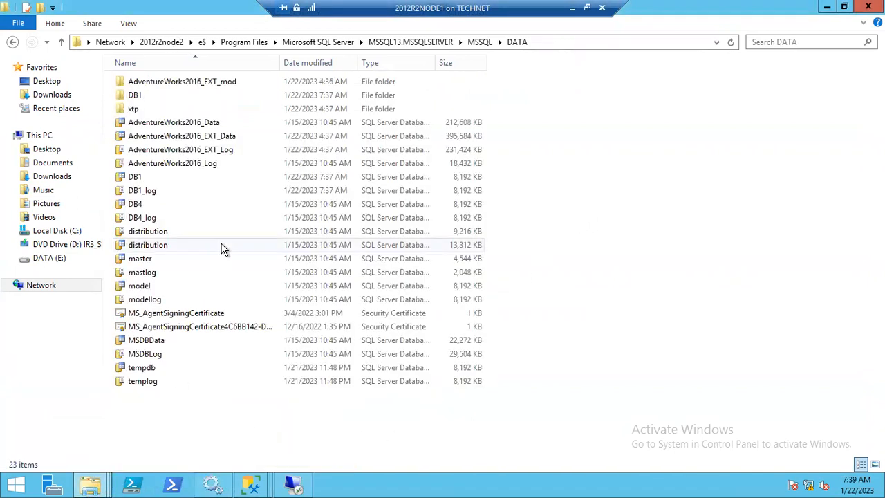
Step: Create a folder named DB1_2 inside DATA\DB1 on 2012R2NODE1's local E: drive
click(90, 484)
click(200, 415)
right_click(417, 277)
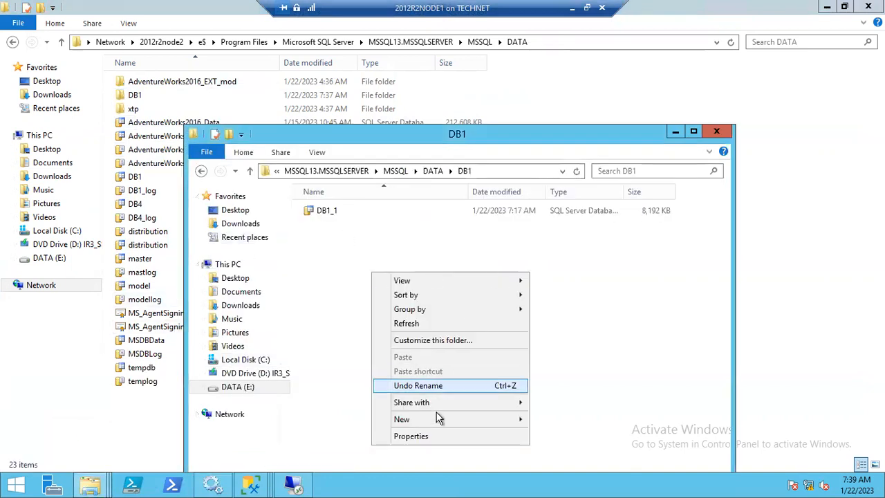
mouse_move(527, 419)
click(536, 277)
text(DB1)
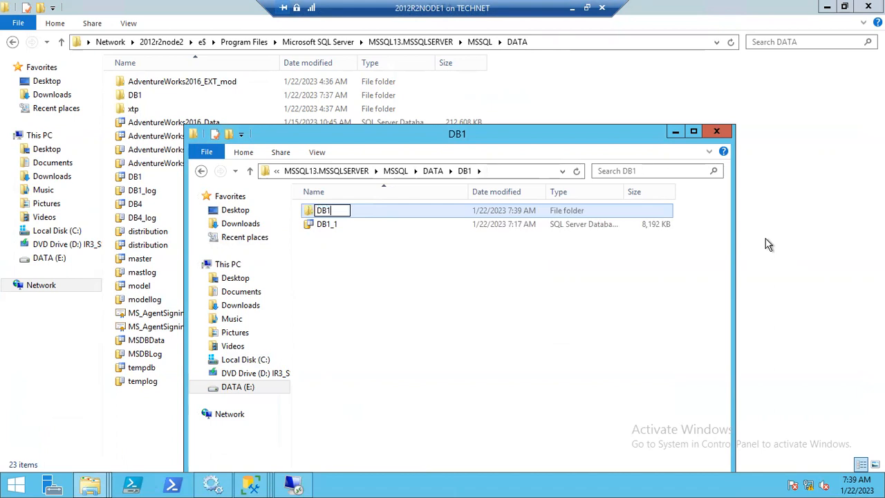
text(_2)
key(Return)
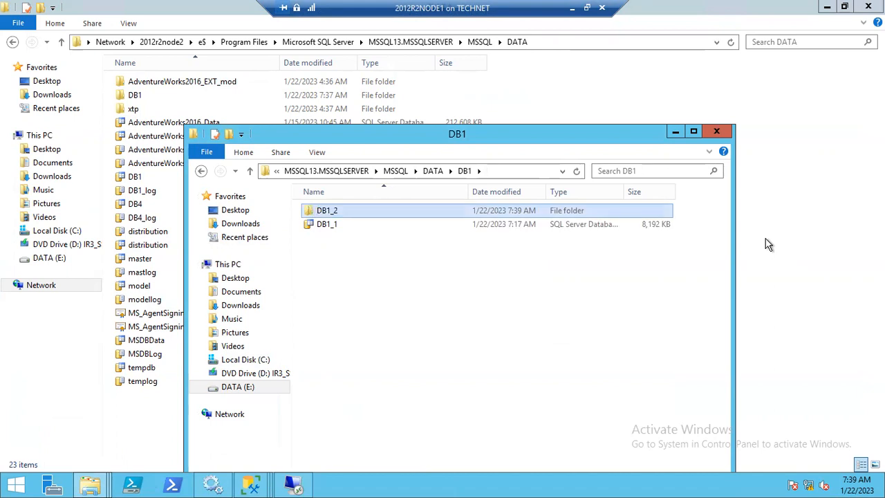
Step: Open the new DB1_2 folder and copy its full path
key(Return)
click(532, 171)
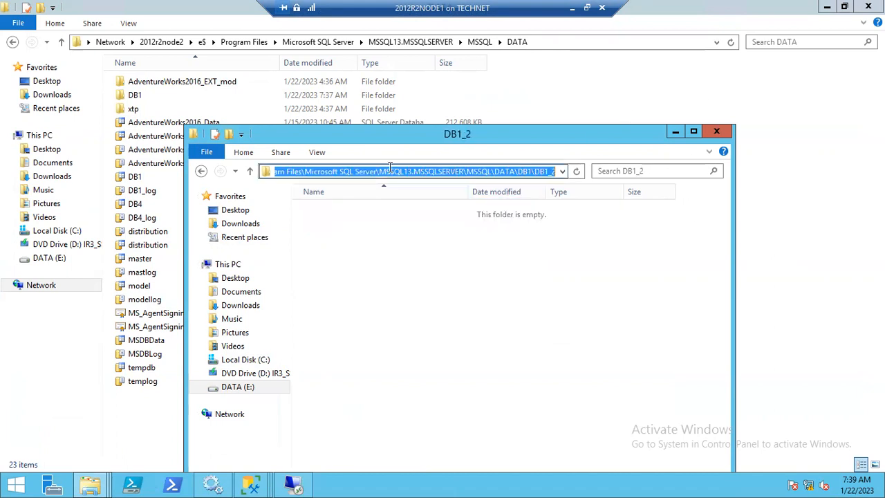
right_click(377, 173)
click(406, 214)
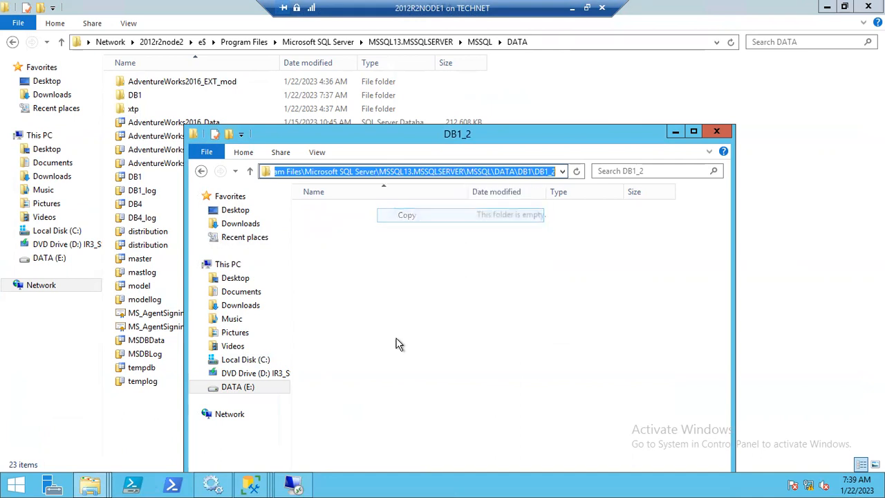
Step: Close both Resume Data Movement dialogs, return to SQL Server Management Studio and expand the 2012R2NODE1 tree
click(253, 484)
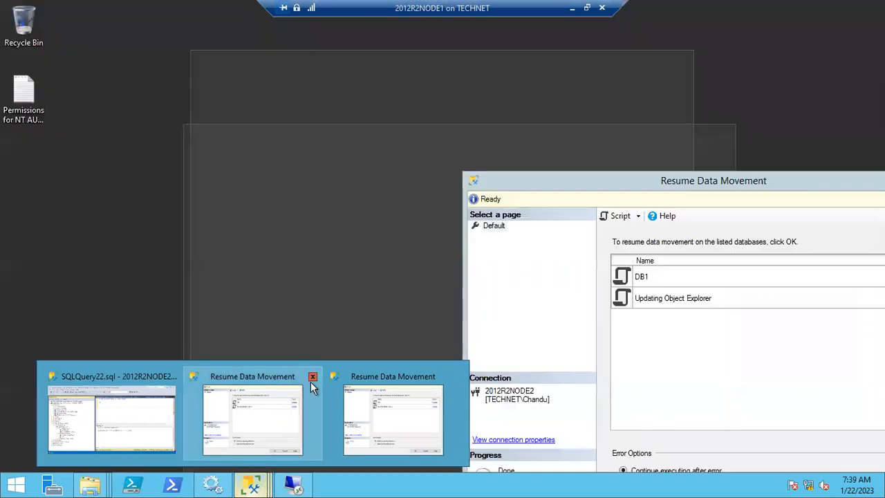
click(312, 377)
click(384, 376)
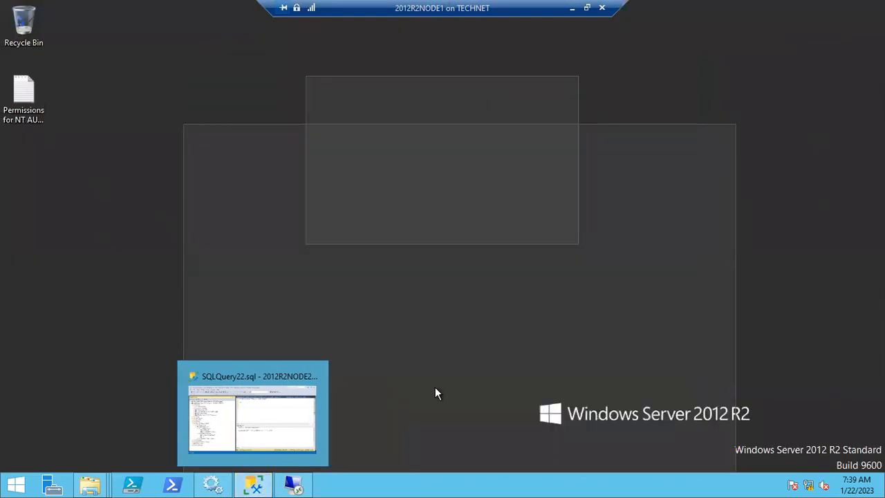
click(286, 430)
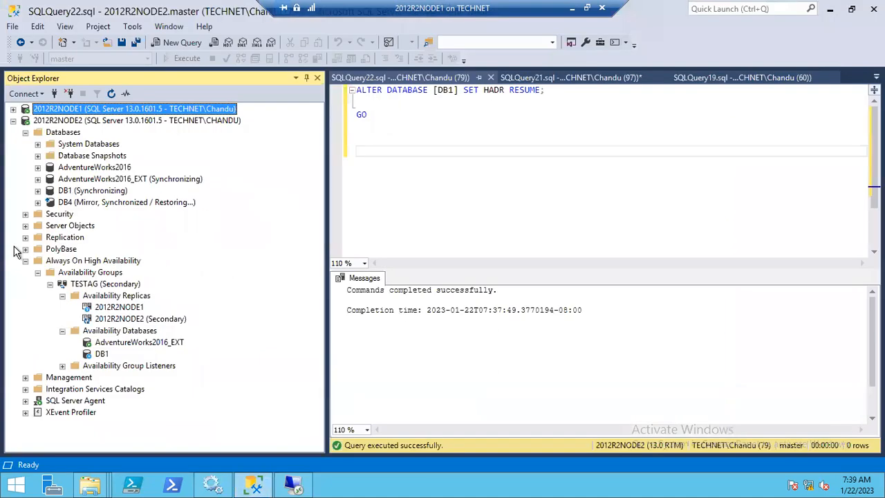
click(12, 109)
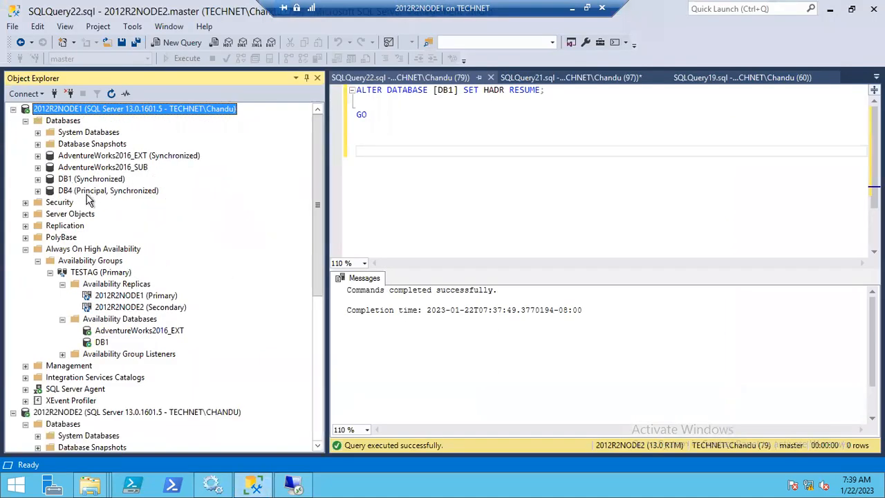
click(72, 180)
key(shift+F10)
click(115, 384)
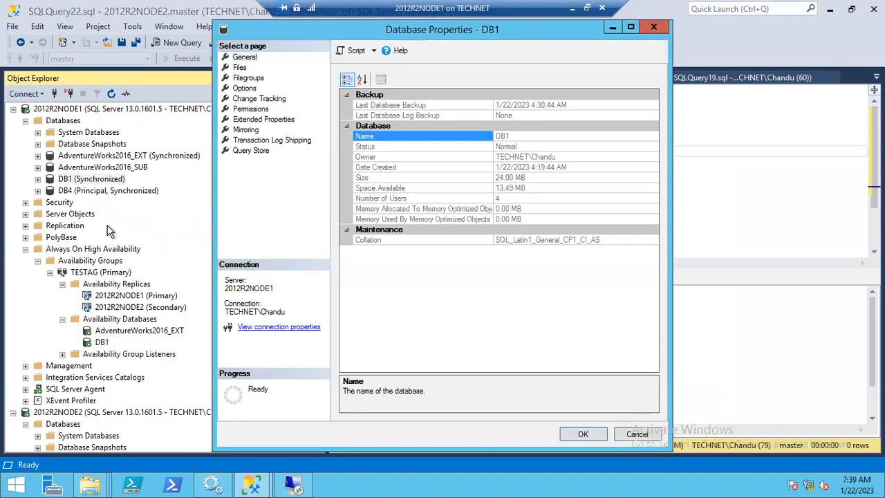
click(239, 67)
click(637, 433)
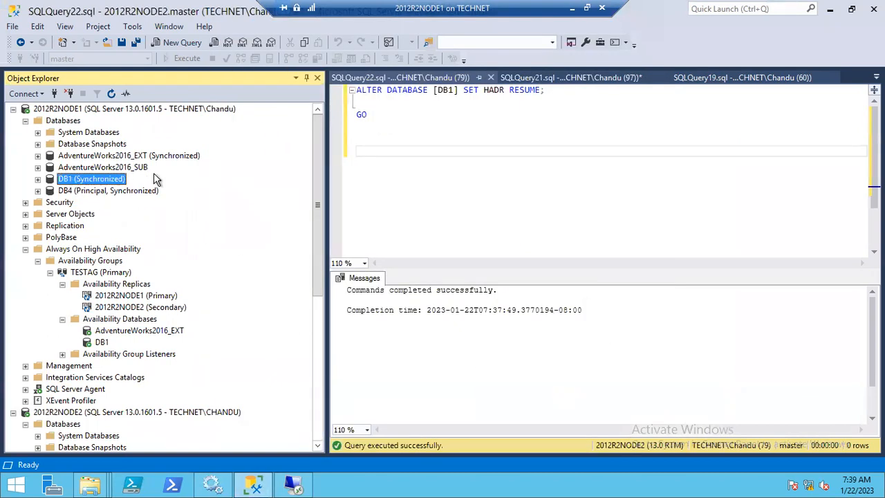
Step: Open the file settings in DB1's properties on 2012R2NODE1 and add a database file with logical name DB1_2
key(shift+F10)
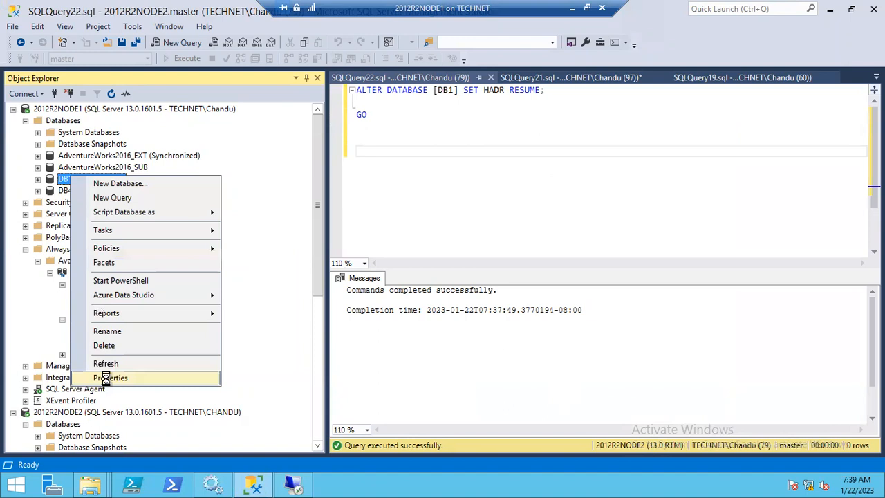
click(107, 380)
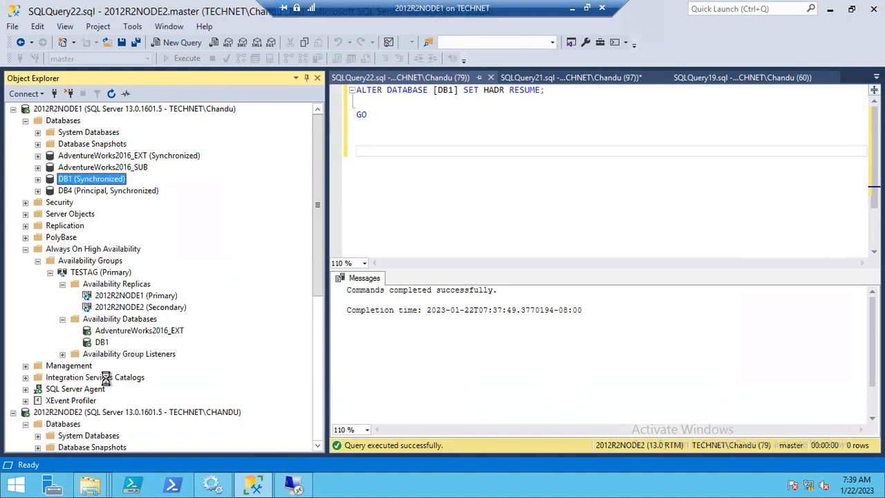
click(240, 67)
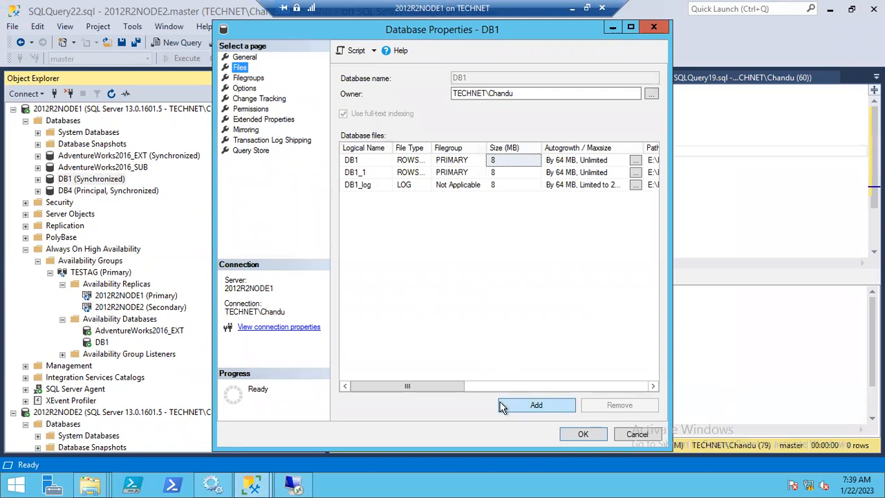
click(503, 405)
click(357, 197)
text(DB1_2)
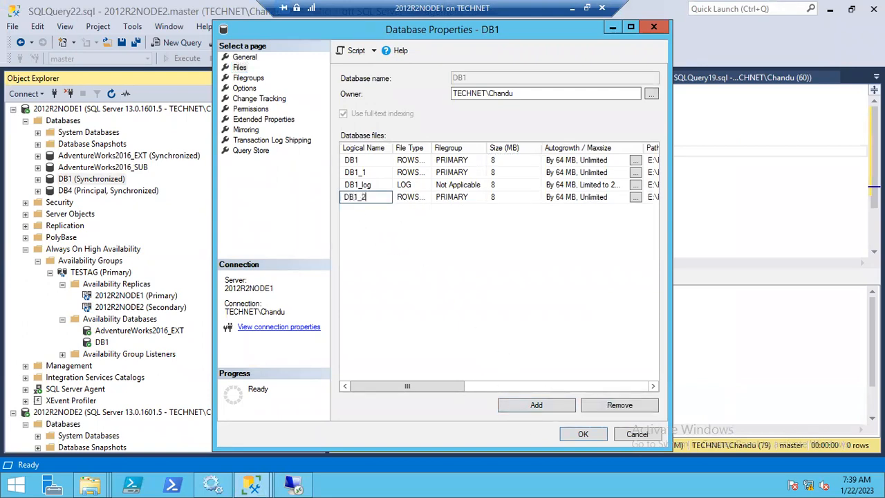
Step: Set the DB1_2 file's path to the copied DATA\DB1\DB1_2 folder and its file name to DB1_2.ndf
drag(476, 387, 510, 385)
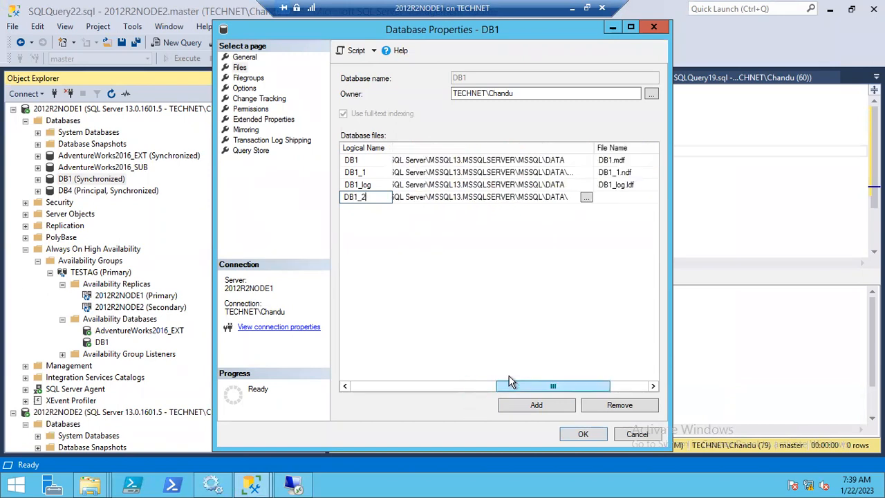
click(573, 198)
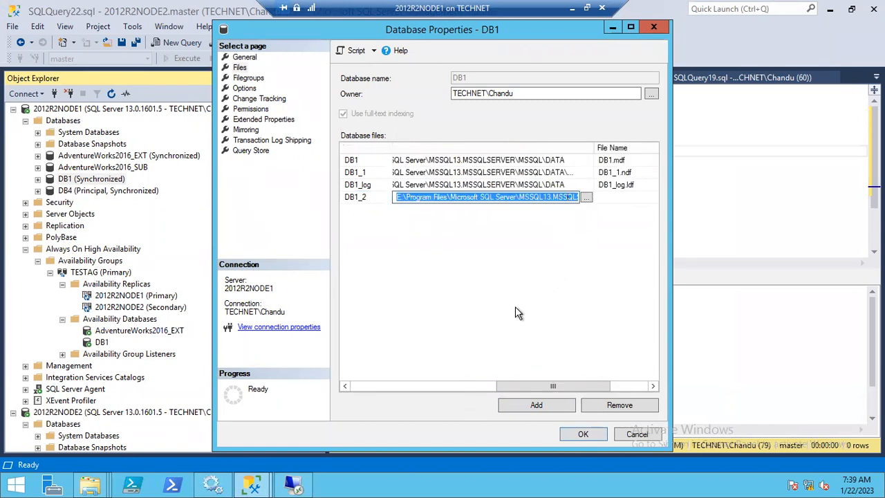
key(ctrl+v)
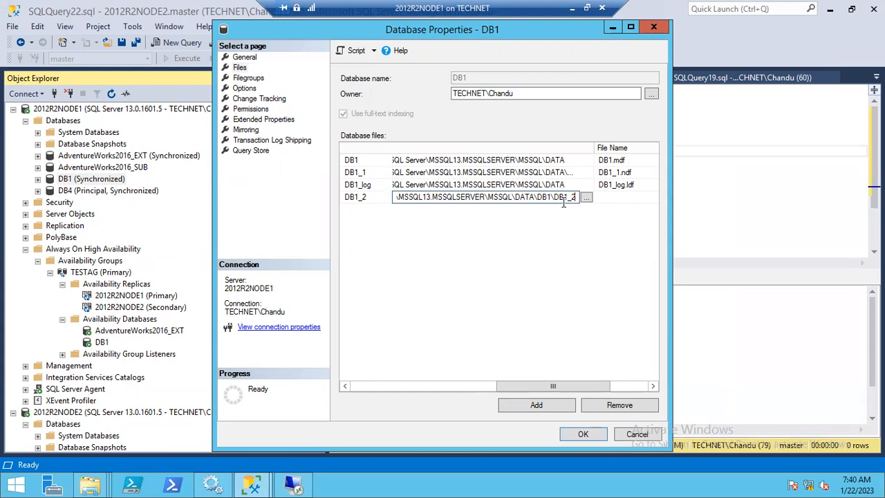
click(625, 197)
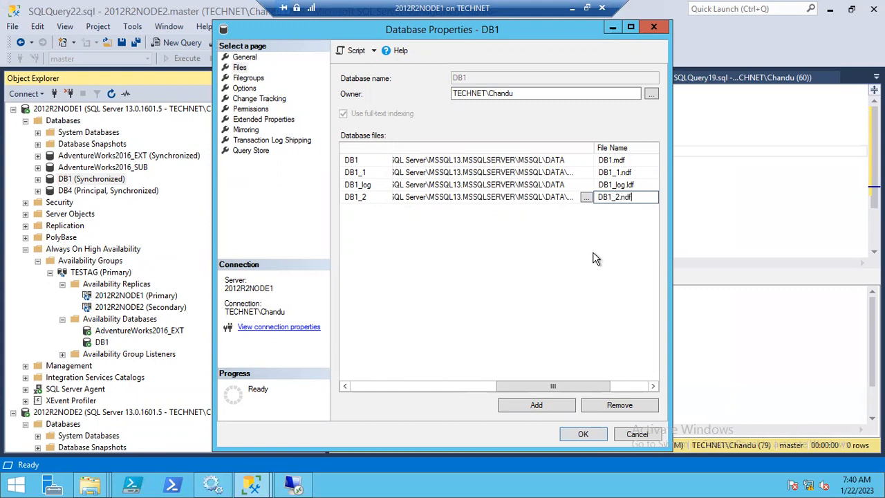
key(Return)
Step: Script the file addition to a new query window and put the ADD FILE clause on its own line after ALTER DATABASE [DB1]
click(354, 50)
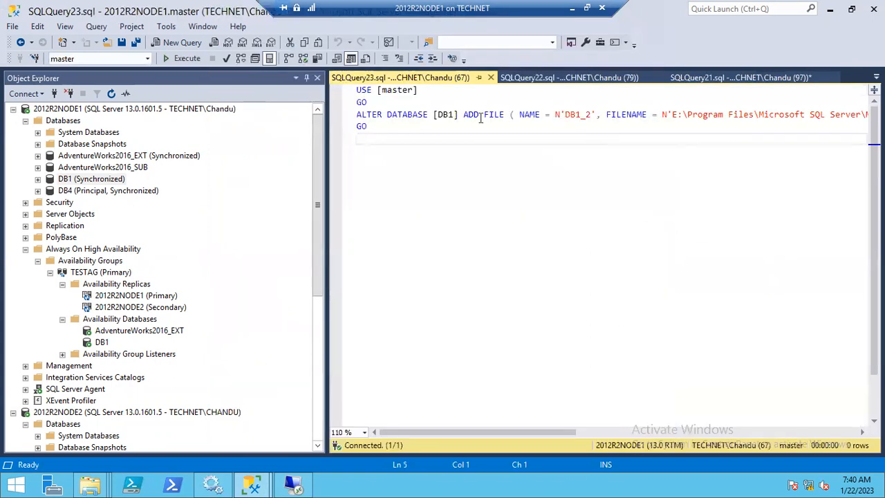
drag(458, 116, 434, 116)
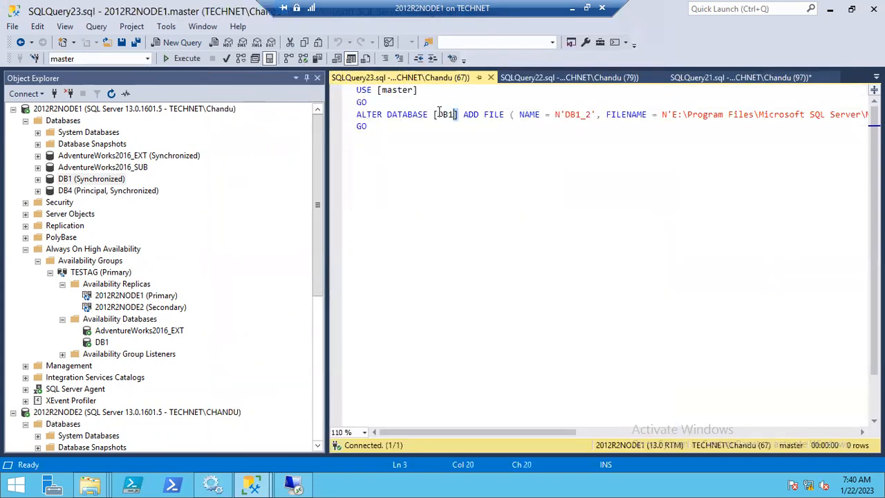
key(Right)
key(Return)
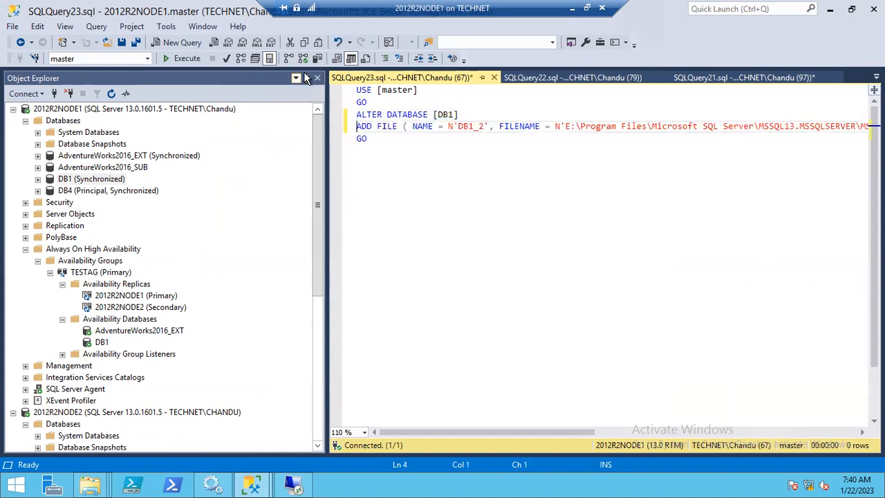
Step: Put the SIZE clause on its own line and run the whole script to add DB1_2.ndf to DB1
click(307, 77)
click(726, 127)
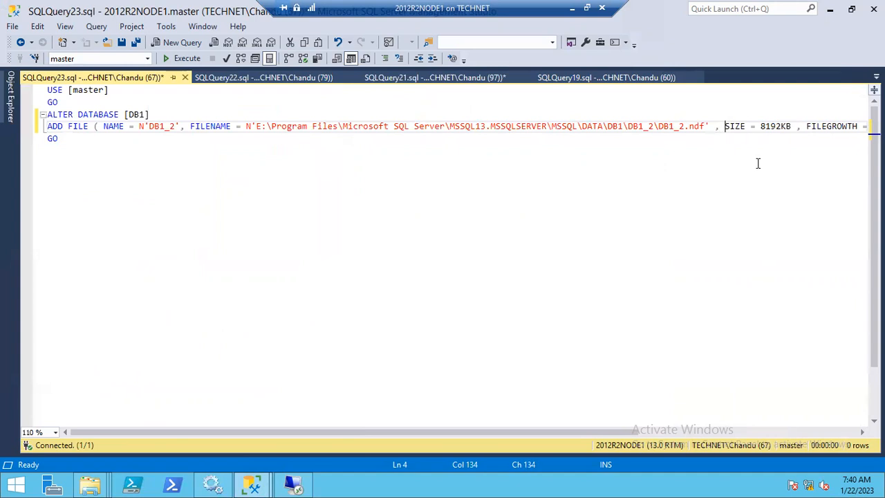
key(Return)
double_click(104, 139)
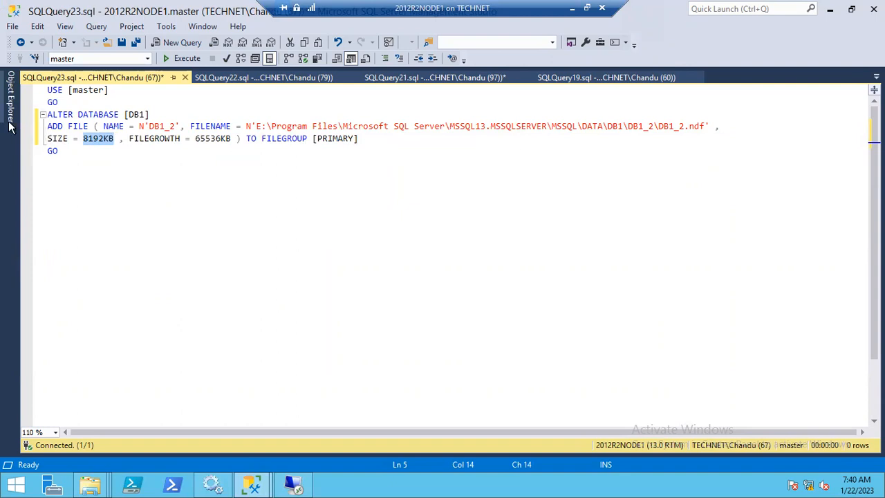
click(184, 59)
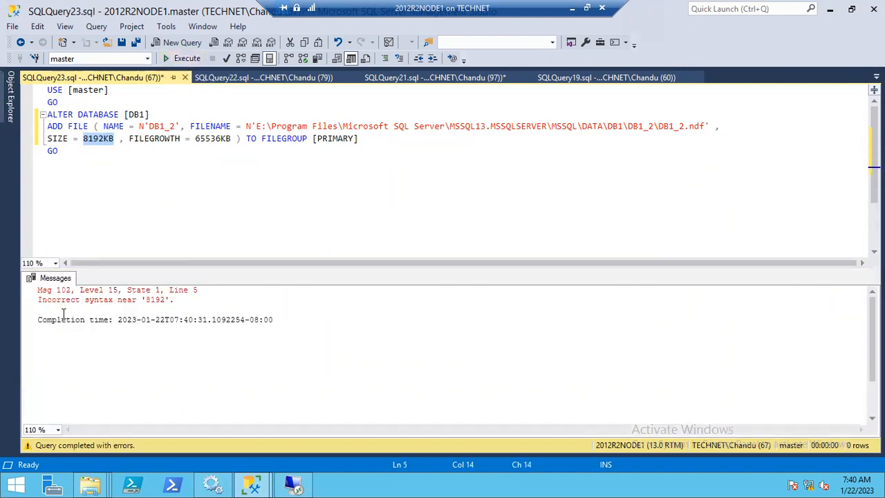
click(215, 196)
click(177, 61)
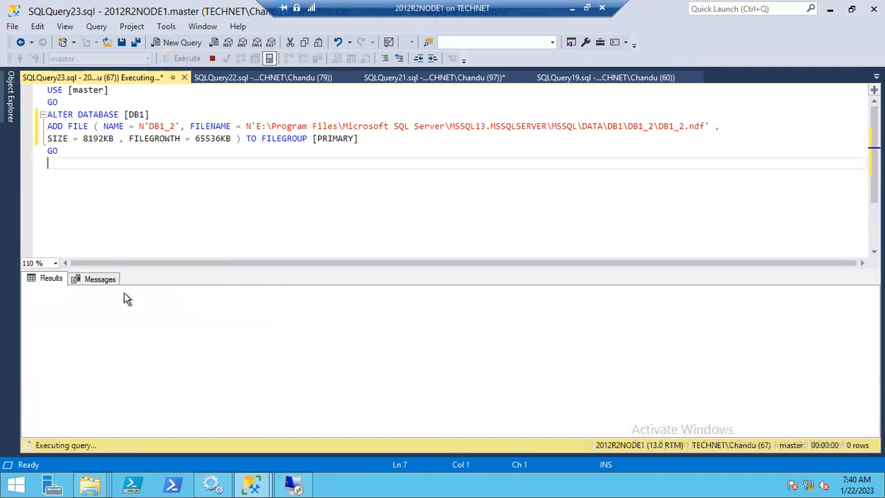
drag(275, 325, 43, 290)
Step: Keep Object Explorer permanently visible and refresh the databases of 2012R2NODE1
click(11, 114)
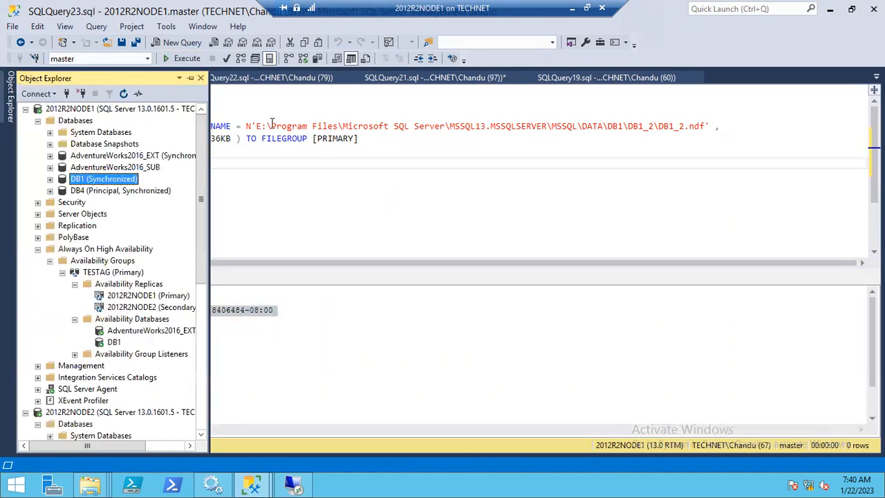
click(190, 78)
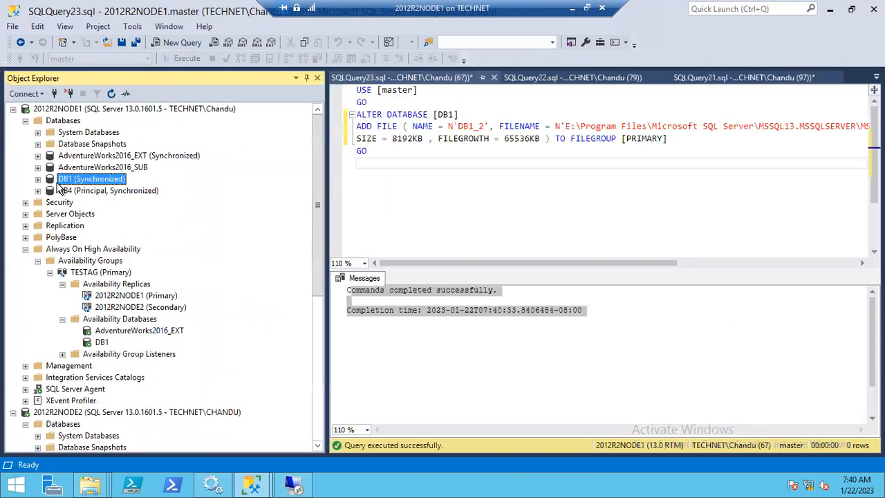
right_click(61, 120)
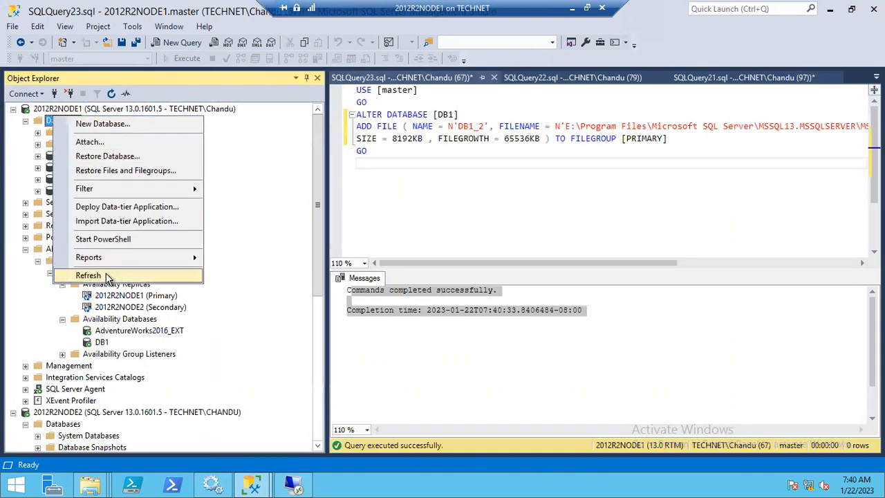
click(124, 275)
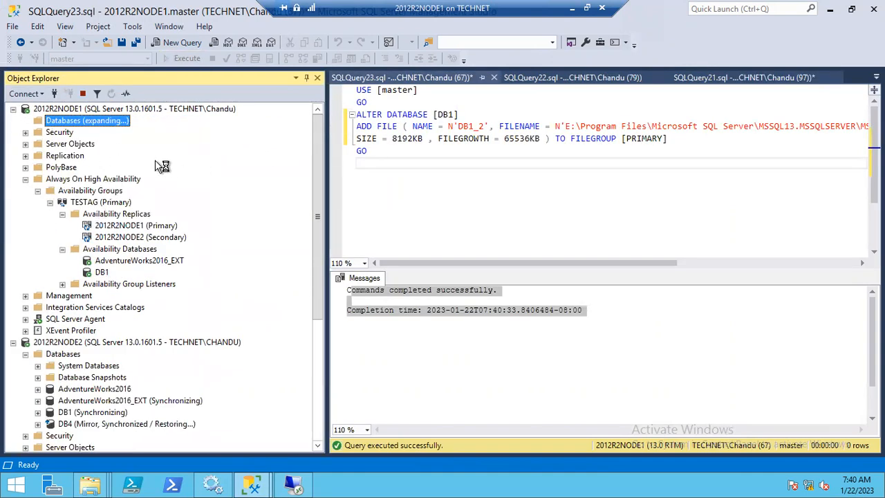
Step: Rerun the sys.master_files query for DB1 on 2012R2NODE1 and check the entry for DB1_2
click(391, 77)
click(558, 78)
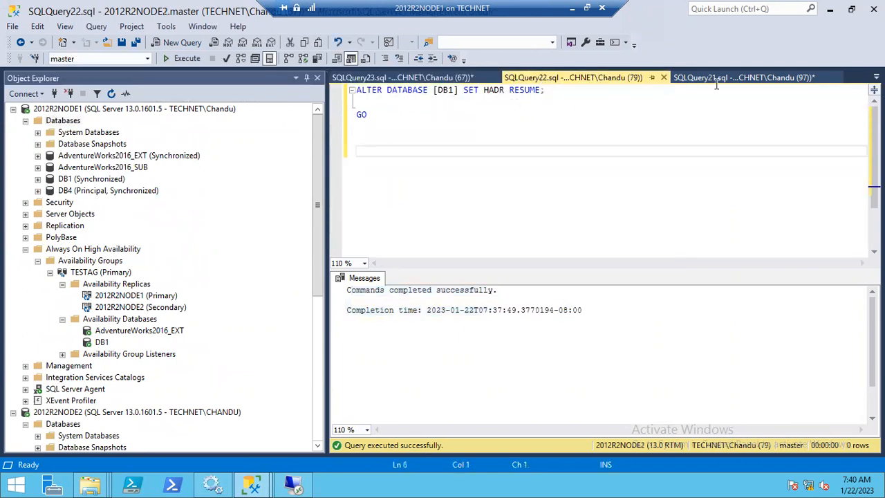
click(741, 78)
drag(679, 90, 357, 90)
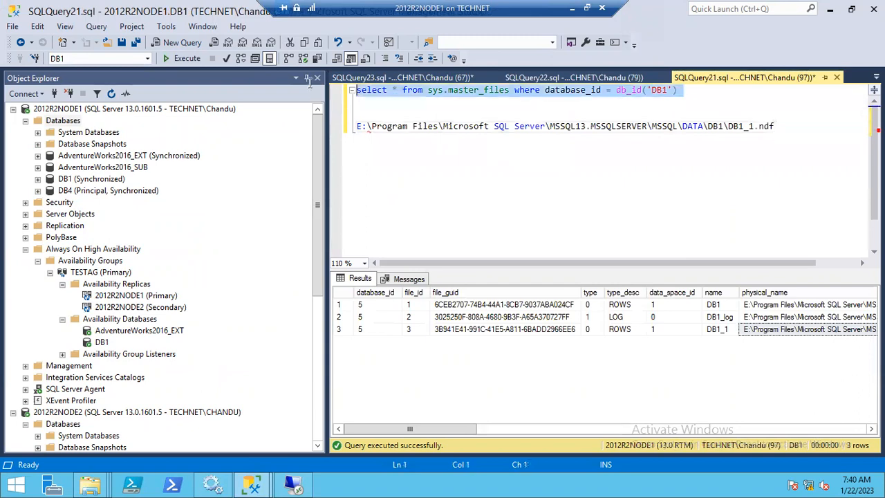
click(181, 58)
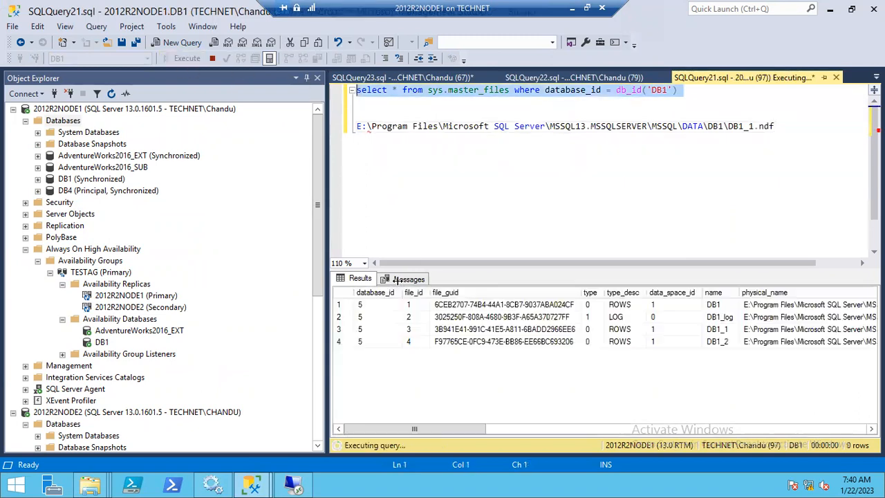
click(339, 341)
click(719, 342)
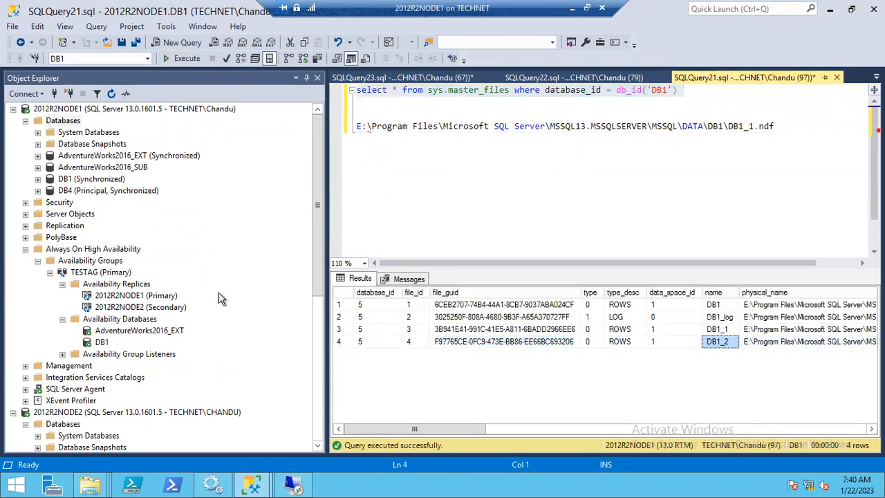
Step: Collapse 2012R2NODE1, refresh the databases of 2012R2NODE2 and inspect the state of DB1 and its availability databases
click(25, 120)
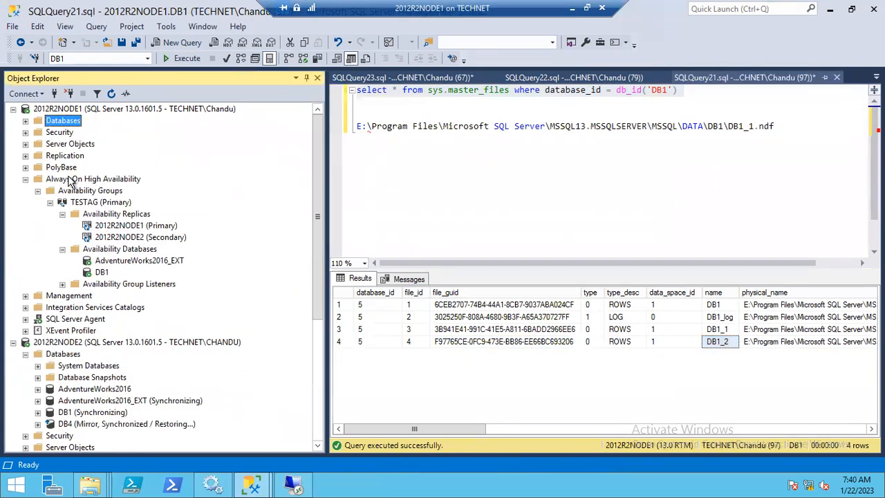
click(13, 109)
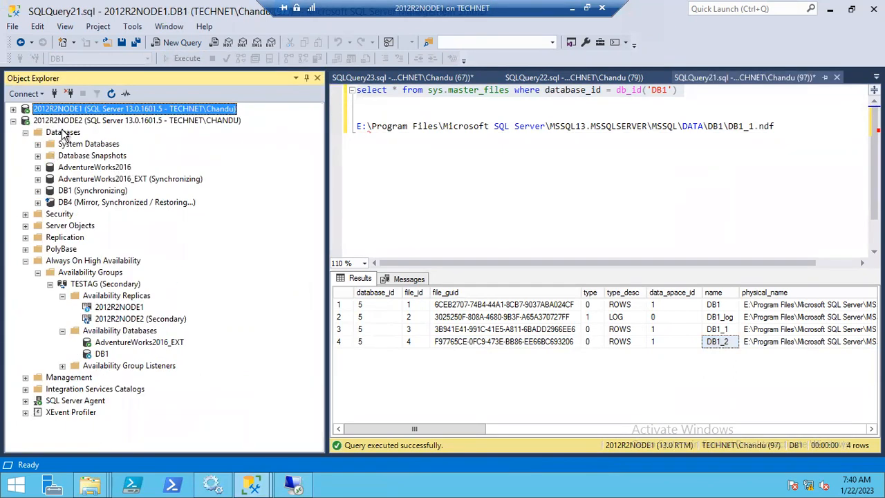
right_click(64, 133)
click(99, 290)
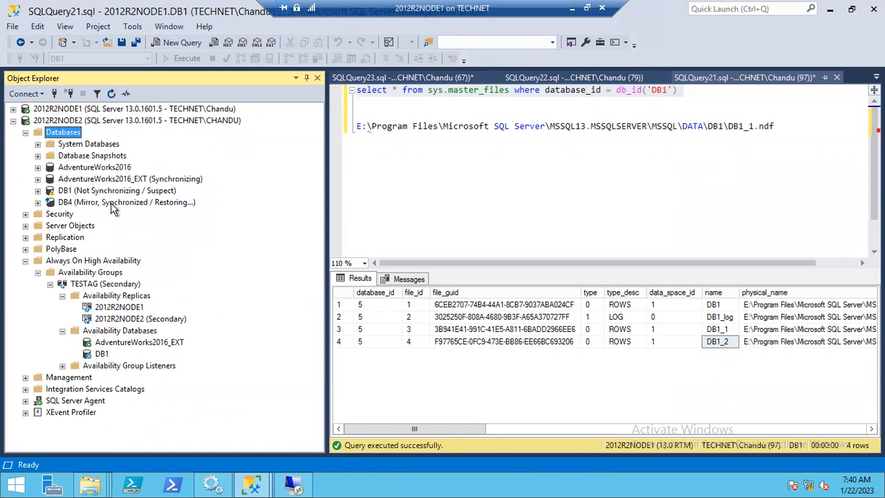
click(93, 192)
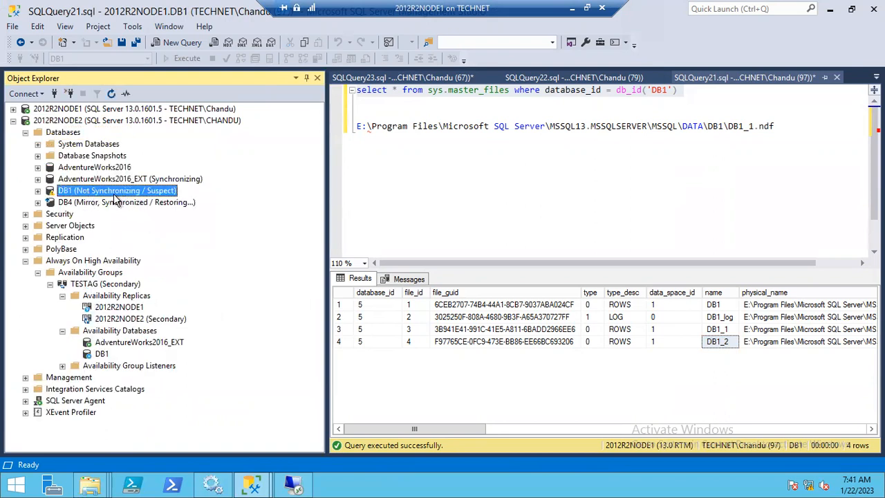
right_click(103, 331)
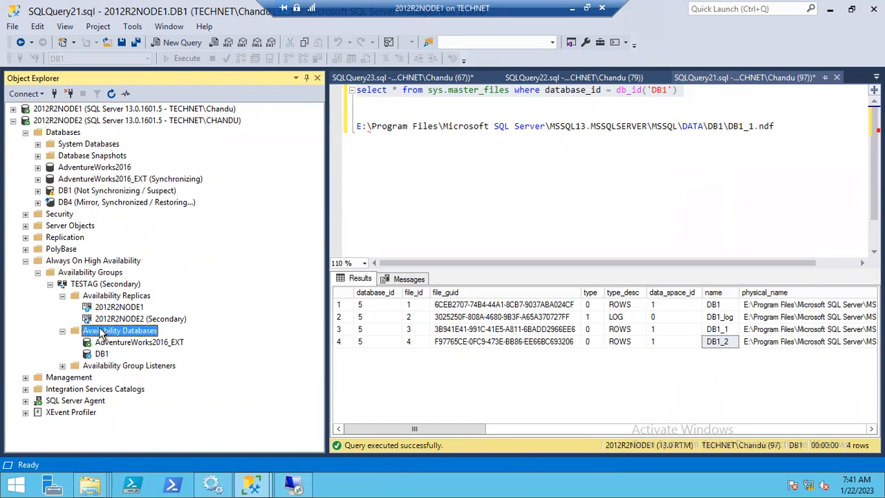
click(140, 398)
right_click(119, 333)
click(149, 371)
right_click(97, 121)
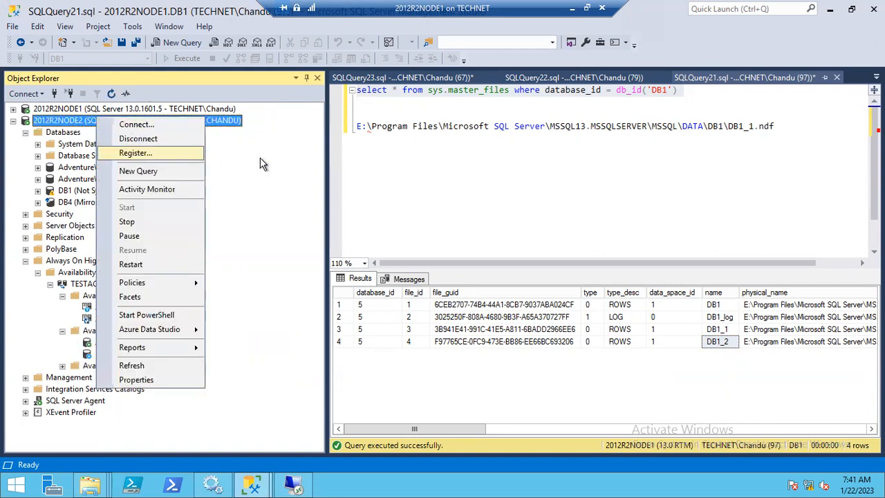
Step: Close the old SET HADR RESUME queries and rerun sp_readerrorlog on 2012R2NODE2
click(557, 78)
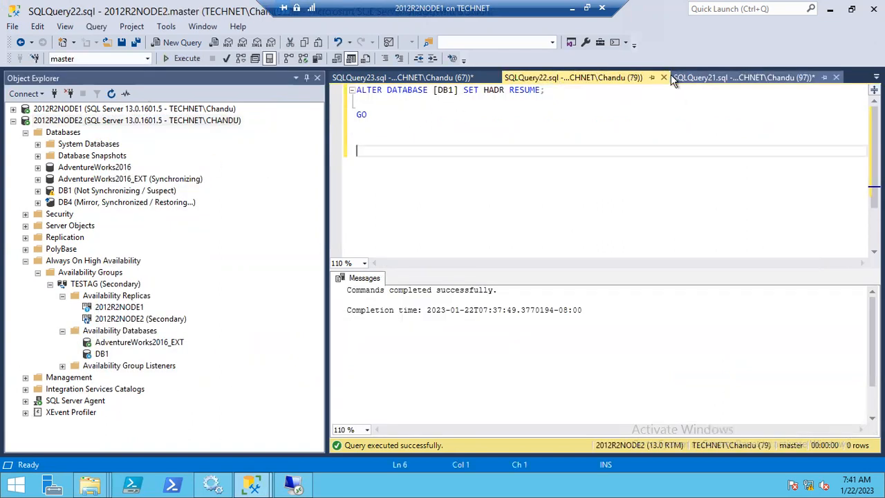
click(690, 80)
click(689, 79)
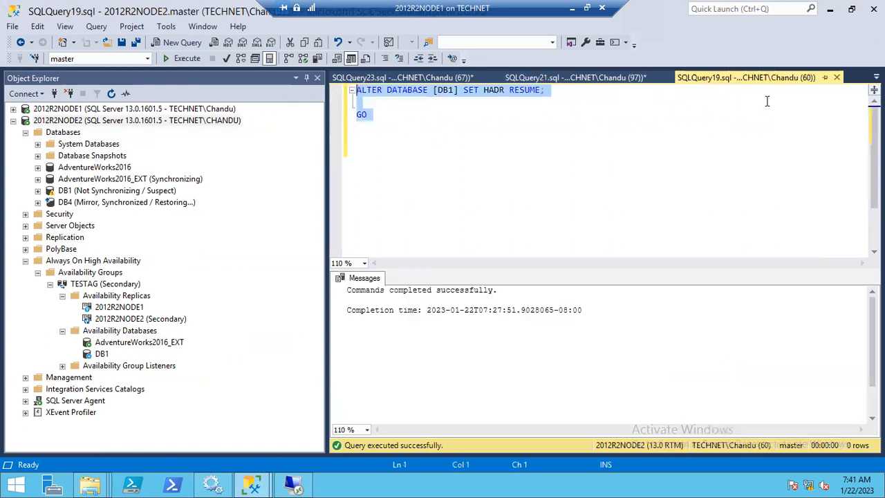
click(838, 78)
click(712, 78)
key(ctrl+a)
click(165, 59)
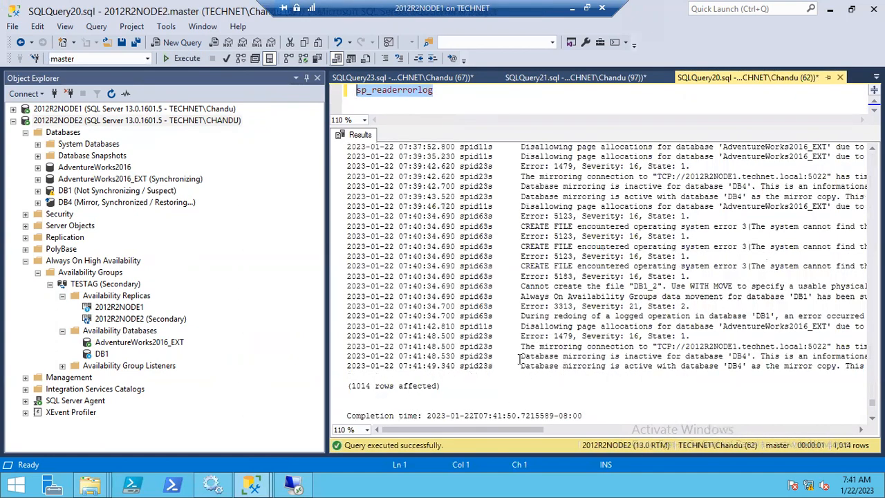
Step: Examine the latest error log entries on 2012R2NODE2 concerning the creation of file DB1_2
drag(485, 430, 521, 430)
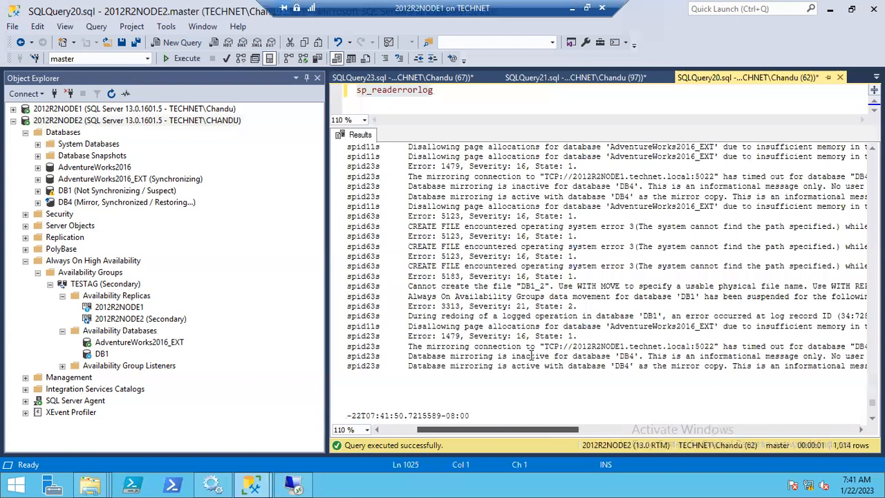
drag(398, 267, 510, 267)
drag(399, 286, 516, 288)
click(517, 289)
double_click(536, 288)
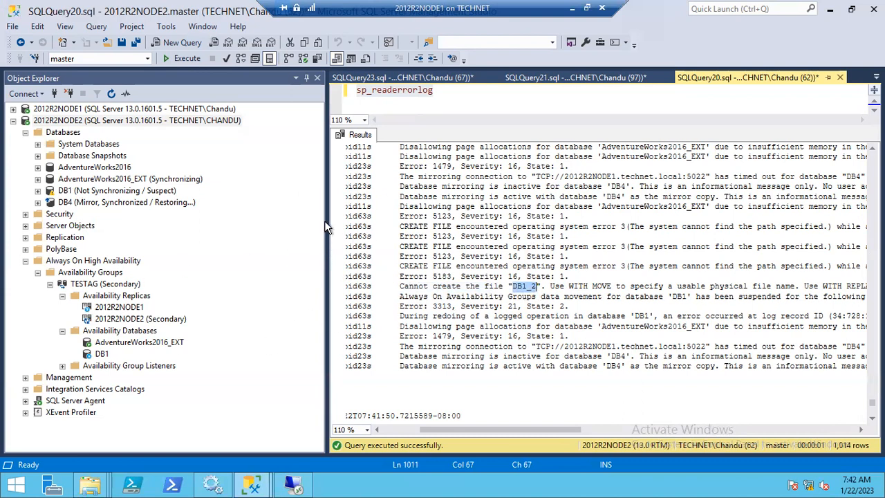
drag(328, 215, 382, 215)
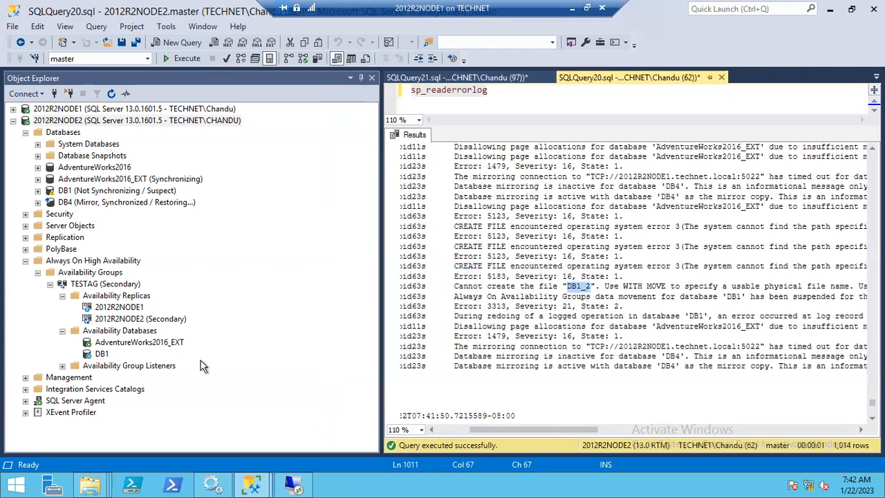
Step: Script the removal of secondary database DB1 from availability group TESTAG on 2012R2NODE2 to a new query window
right_click(111, 332)
click(153, 374)
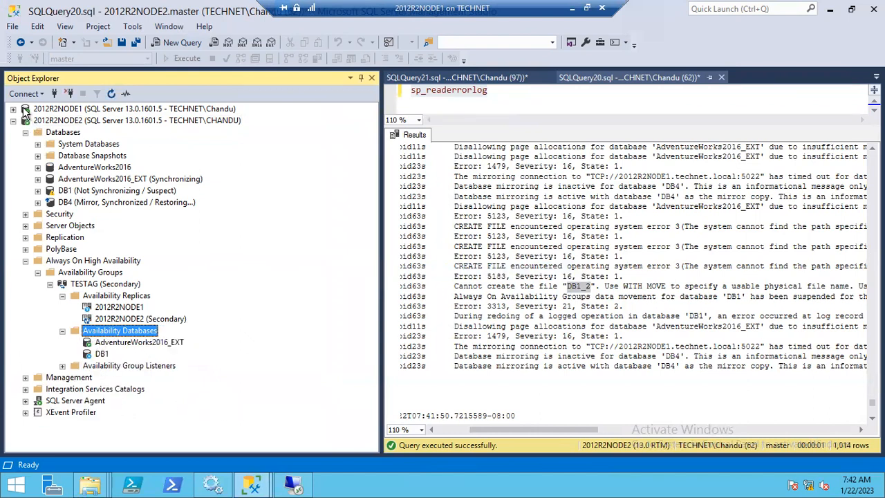
right_click(99, 356)
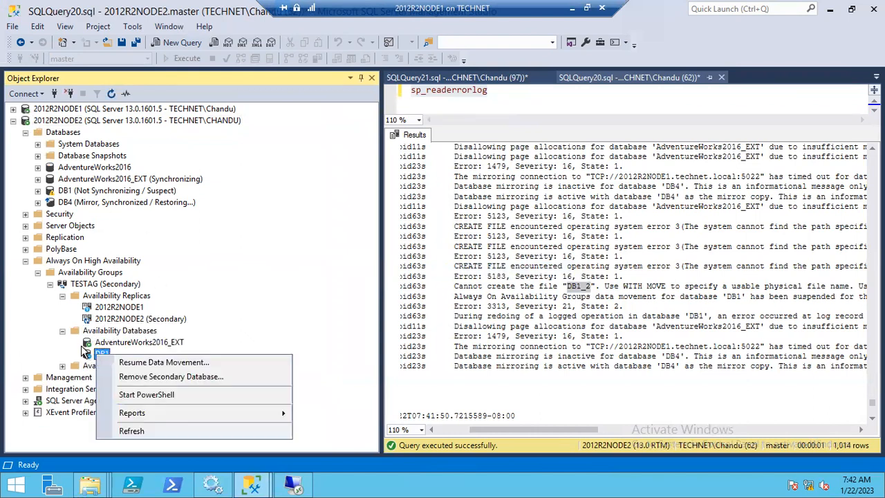
click(141, 377)
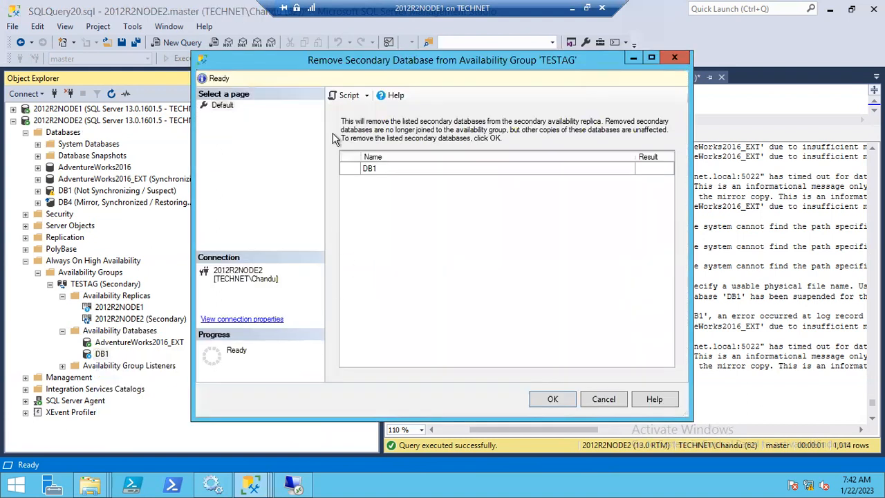
key(Return)
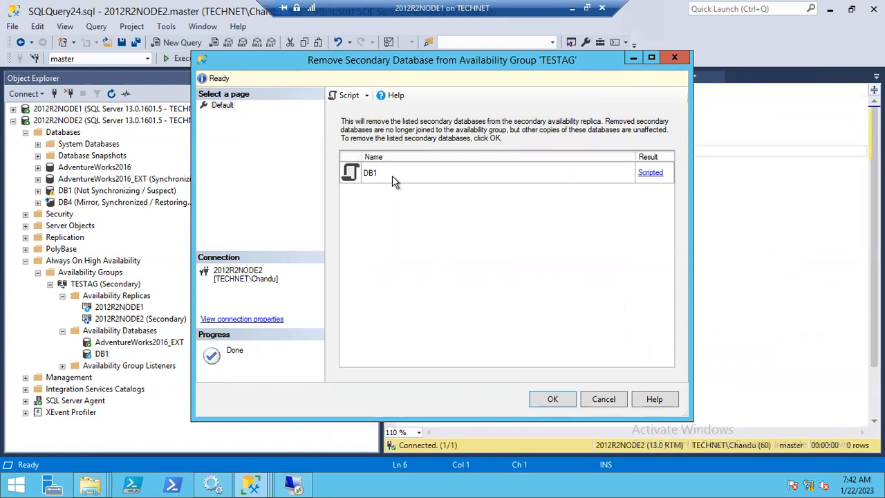
drag(376, 67, 323, 115)
Step: Run ALTER DATABASE [DB1] SET HADR OFF on 2012R2NODE2 to try to take DB1 out of the availability group
drag(417, 137, 412, 89)
click(596, 126)
click(476, 125)
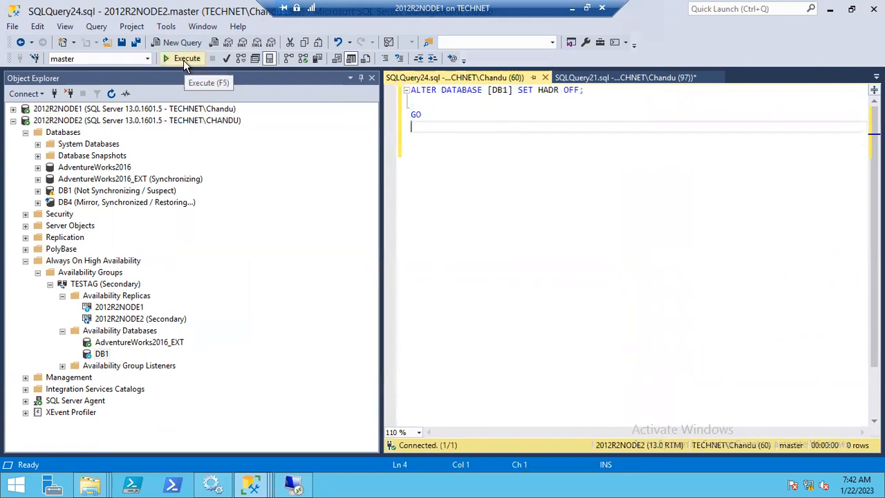
click(184, 60)
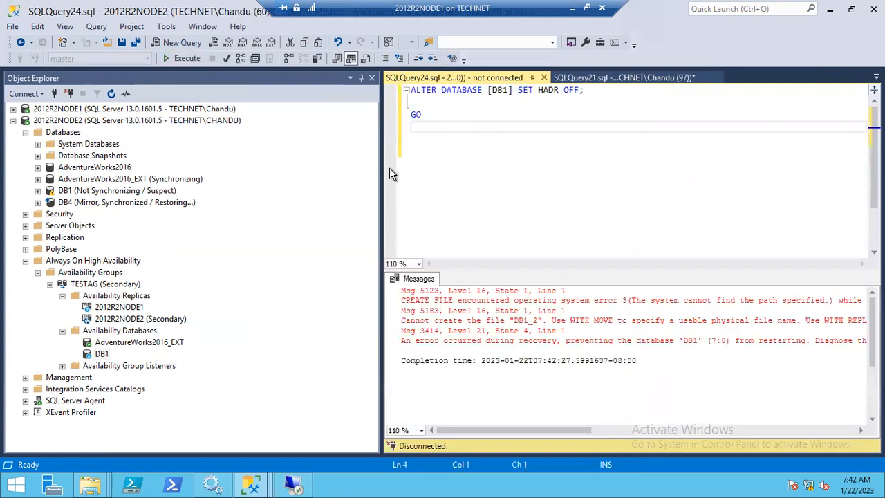
Step: Examine the error messages of the SET HADR OFF query, resizing Object Explorer as needed, and expand the 2012R2NODE1 tree
drag(379, 170, 143, 158)
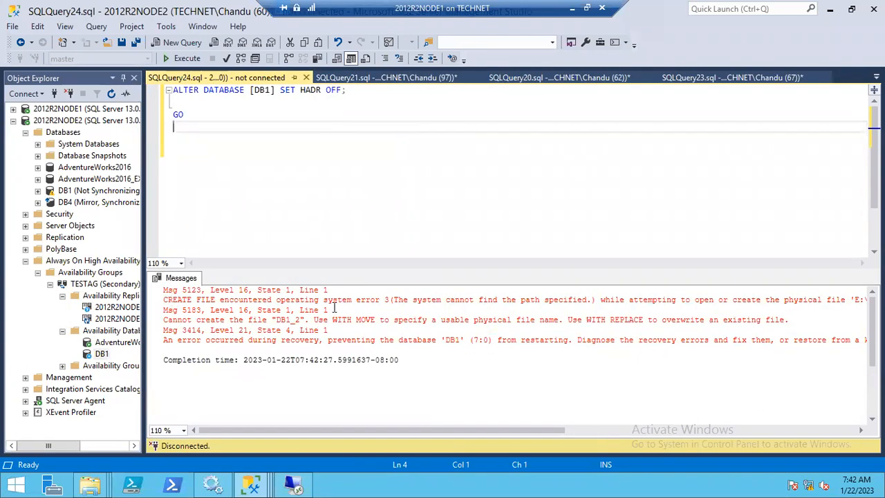
drag(396, 299, 531, 300)
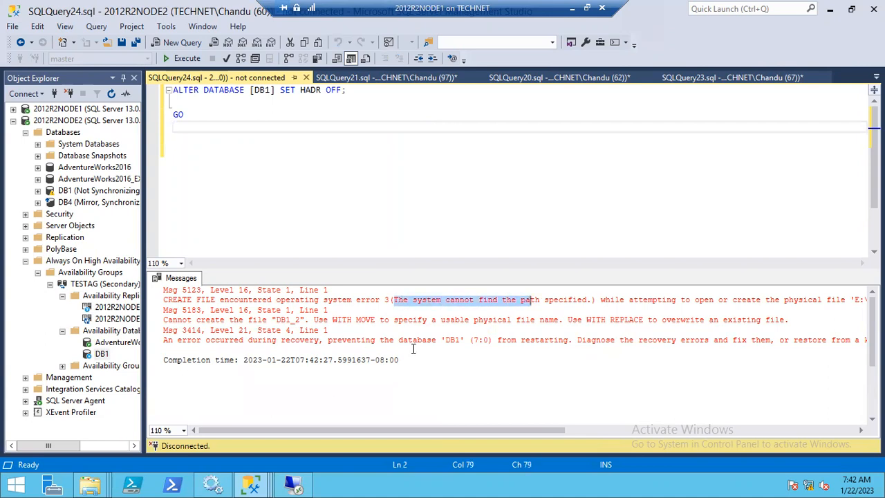
drag(453, 431, 383, 450)
drag(570, 339, 164, 340)
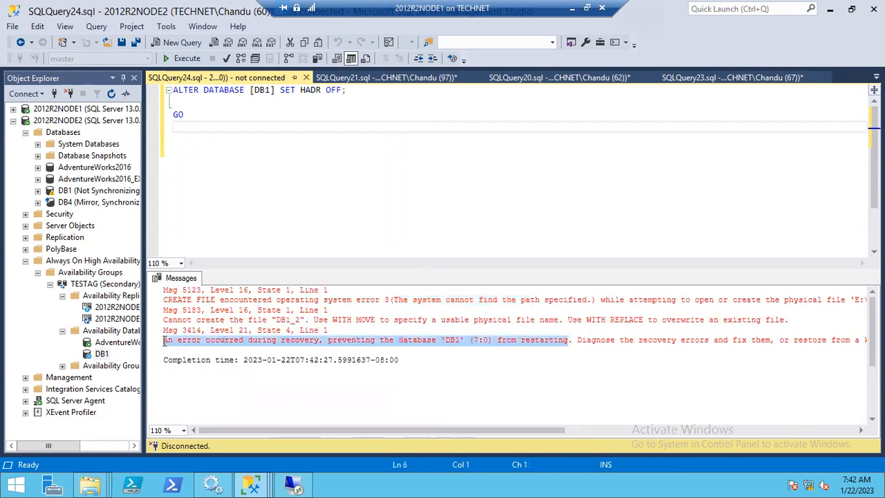
drag(342, 434, 233, 394)
drag(142, 193, 333, 200)
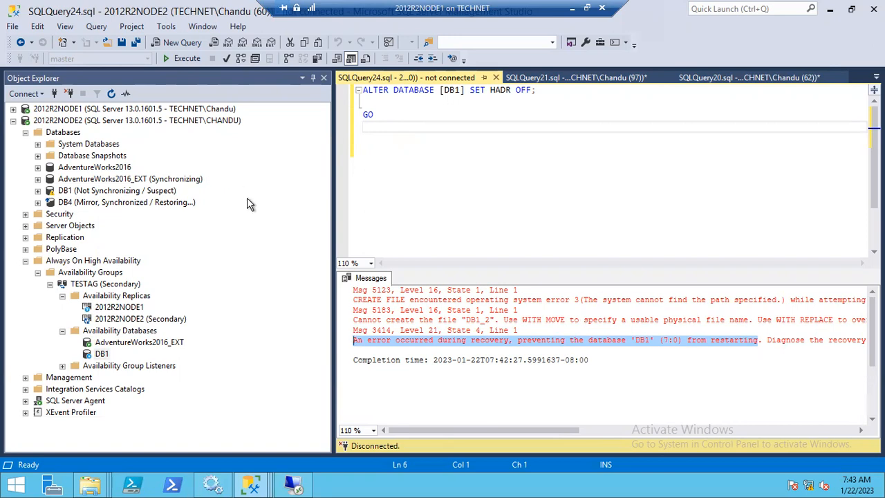
click(13, 109)
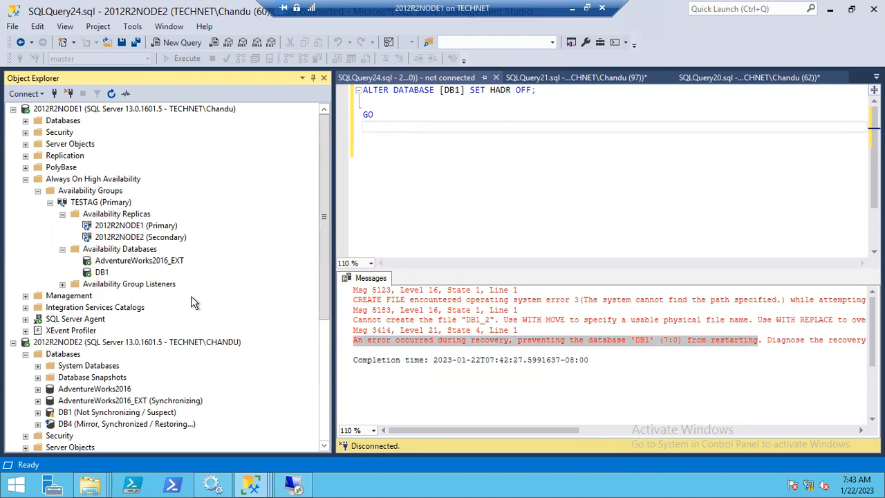
Step: Script the removal of DB1 from availability group TESTAG on primary replica 2012R2NODE1 and run the generated REMOVE DATABASE statement
right_click(120, 248)
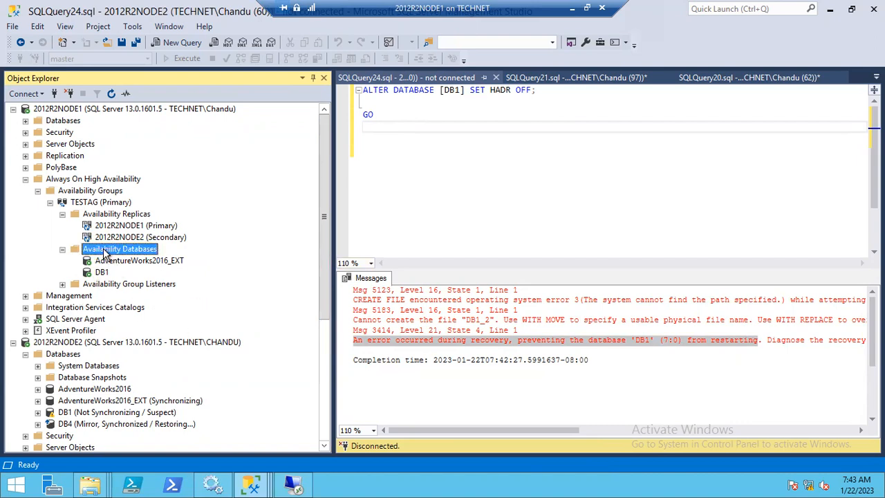
click(142, 311)
click(100, 273)
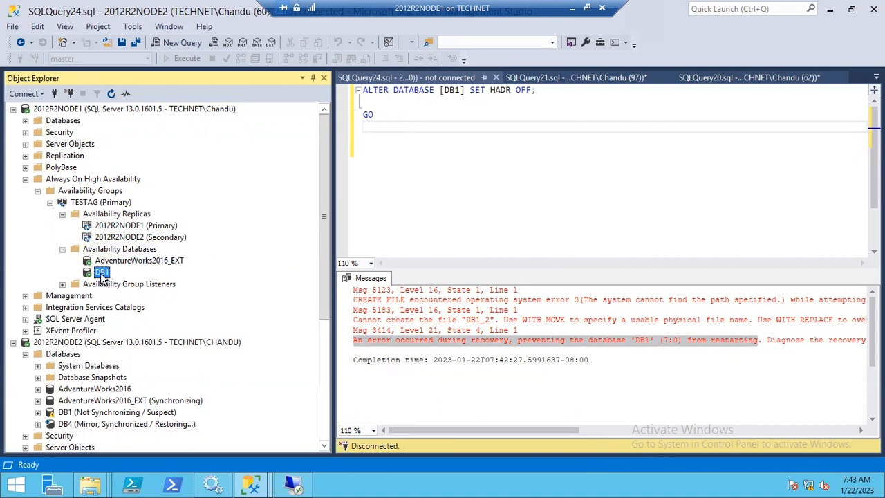
right_click(103, 275)
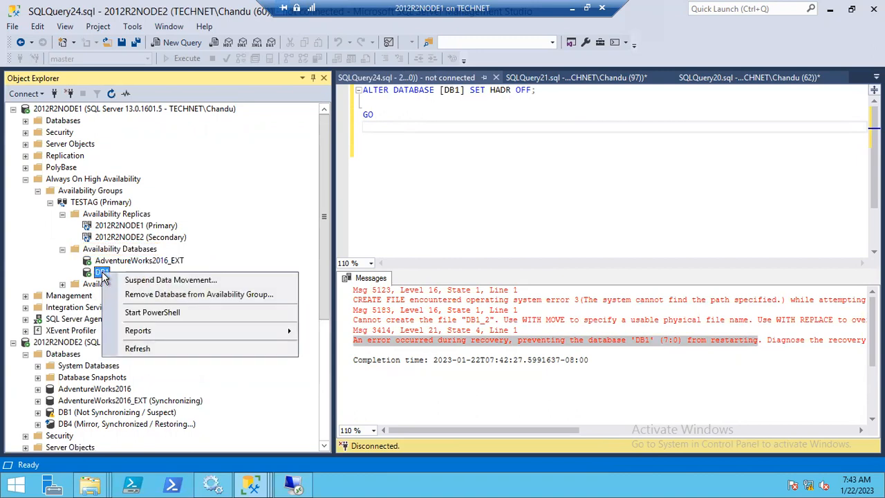
click(153, 296)
key(Return)
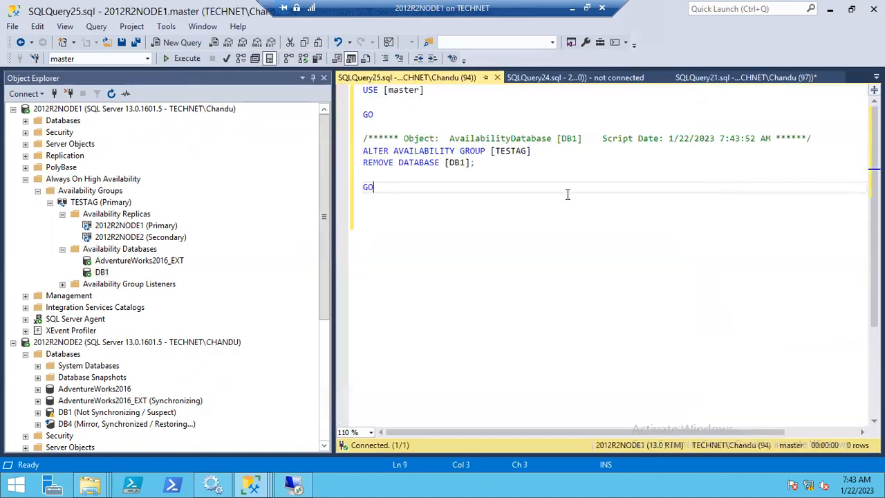
click(188, 63)
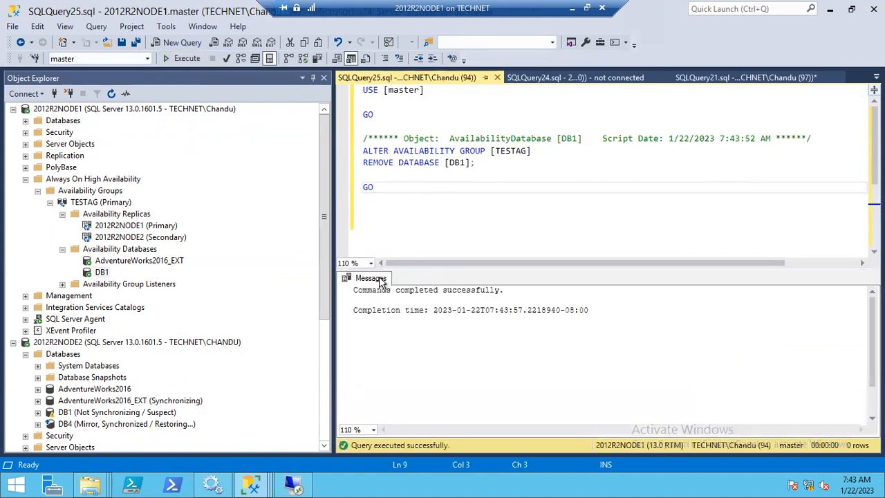
Step: Refresh the Databases lists of 2012R2NODE1 and 2012R2NODE2 to check the state of DB1 on each node
double_click(56, 120)
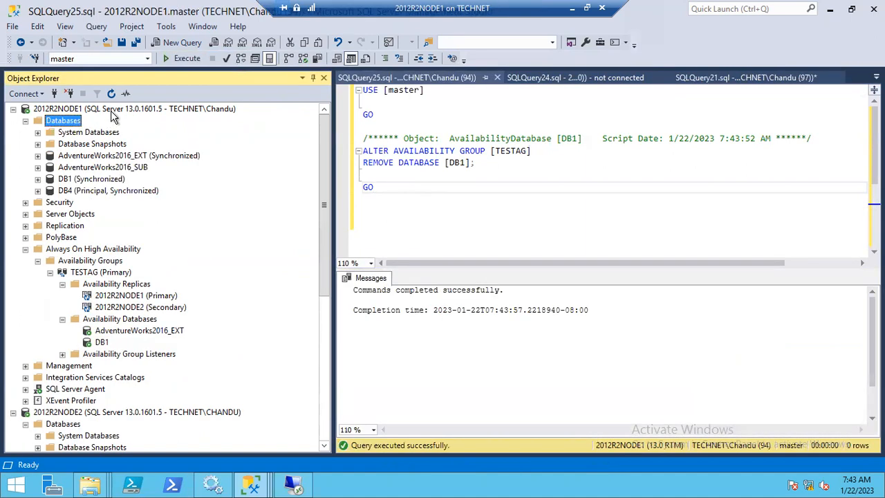
click(111, 94)
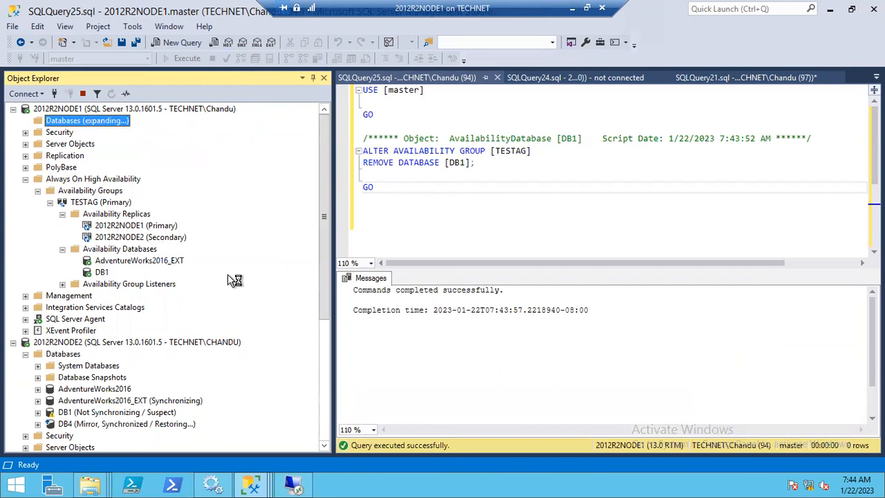
click(65, 182)
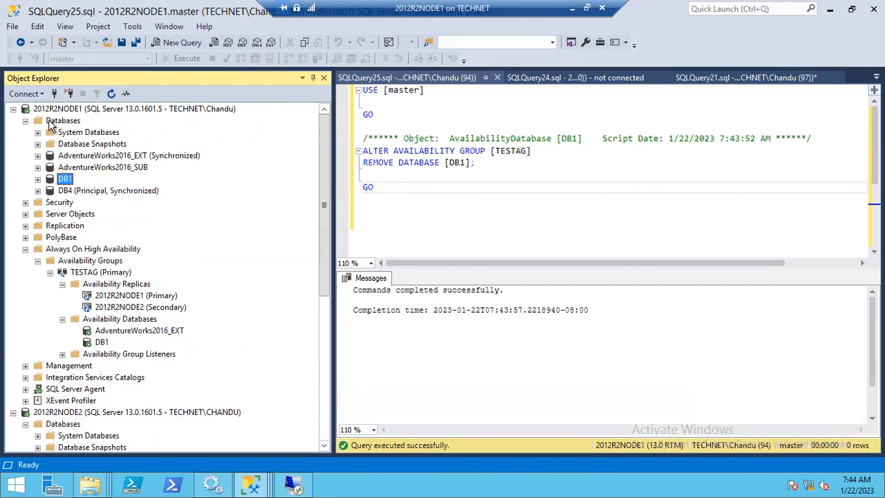
click(14, 109)
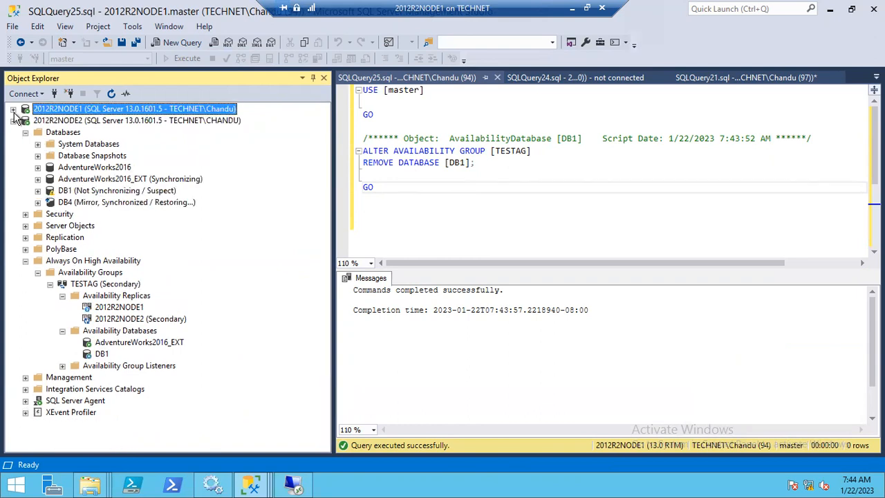
click(62, 133)
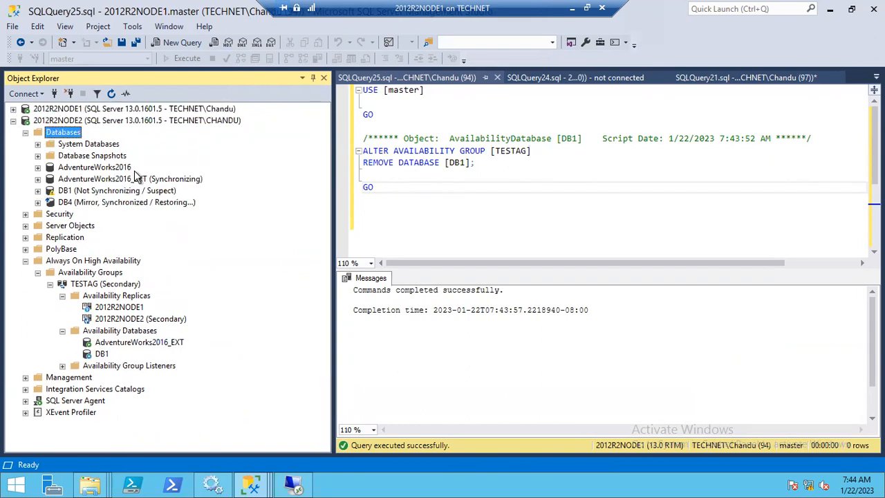
click(112, 94)
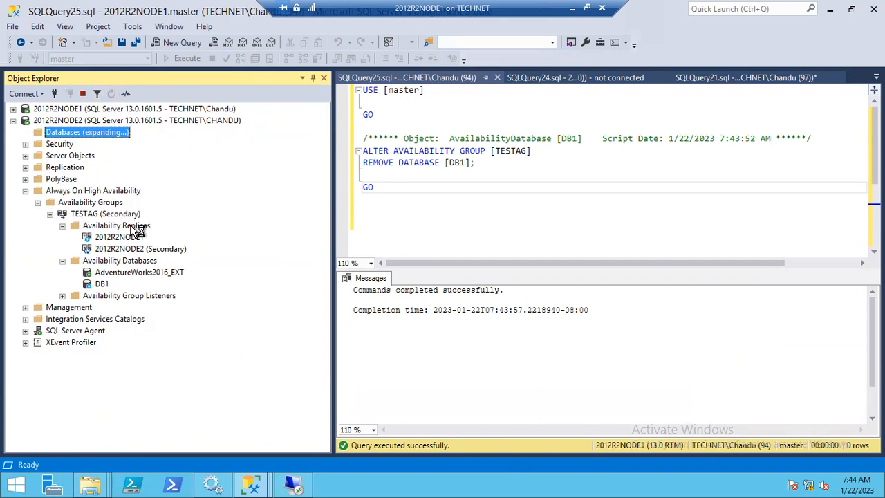
click(76, 191)
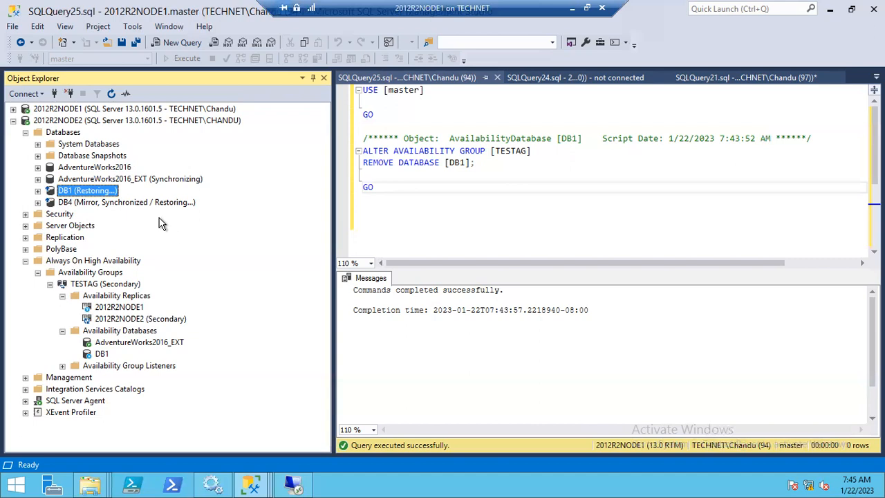
Step: Expand the 2012R2NODE1 tree and compare the DB1 entries on both nodes
double_click(86, 111)
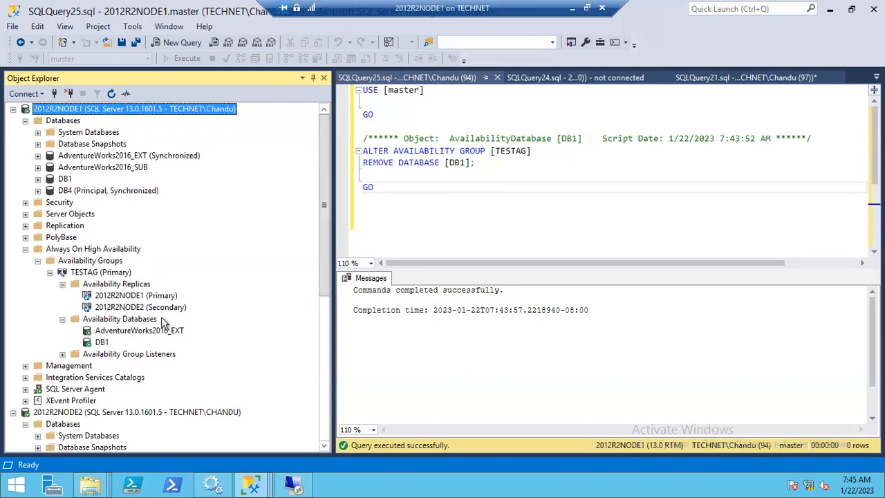
click(64, 179)
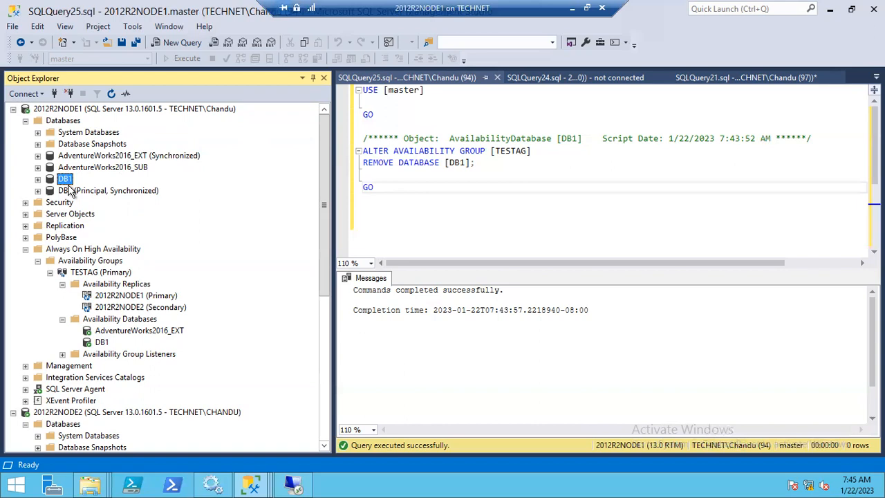
click(327, 326)
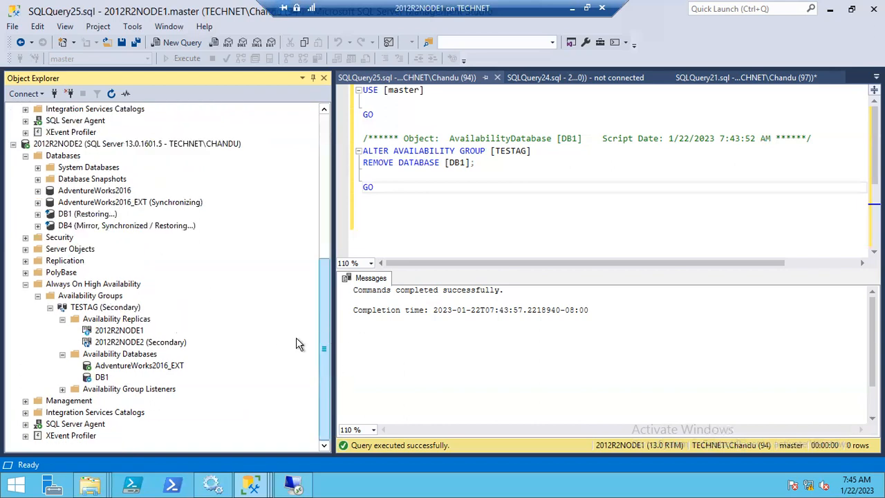
click(322, 245)
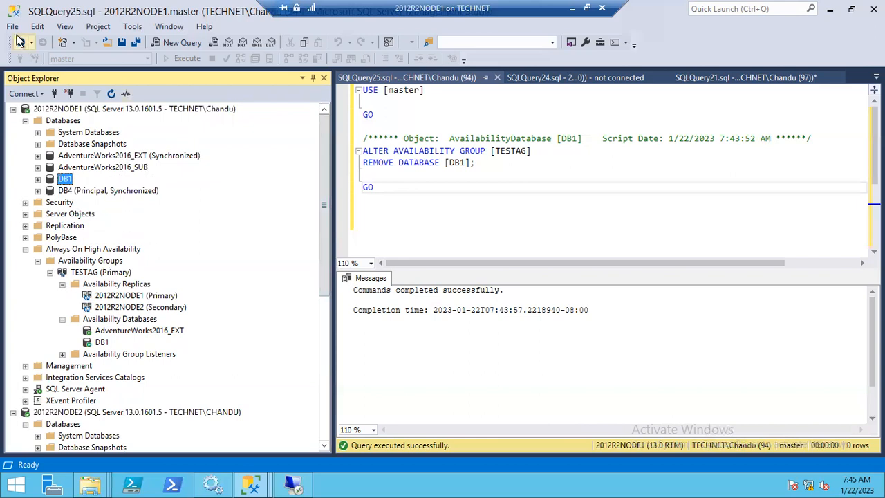
Step: Start a new query on 2012R2NODE1 and open the script Add database to an AG.sql
click(96, 114)
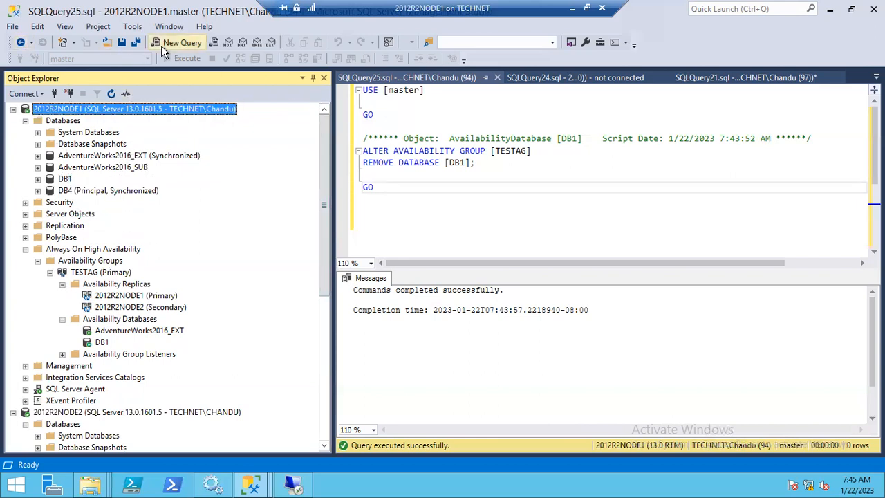
click(166, 43)
click(13, 28)
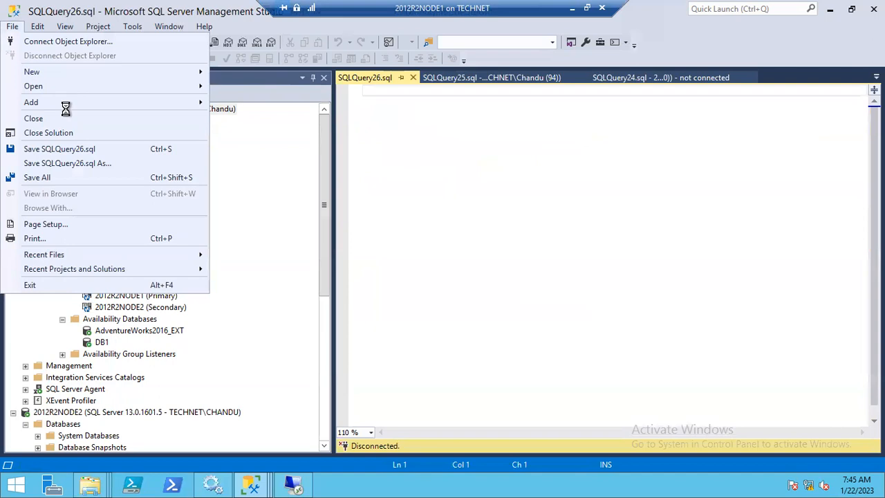
mouse_move(71, 86)
click(240, 161)
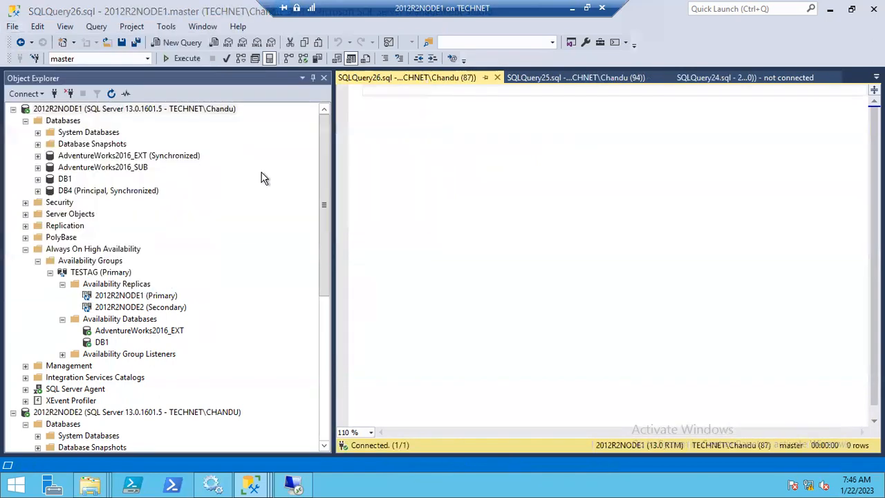
double_click(167, 107)
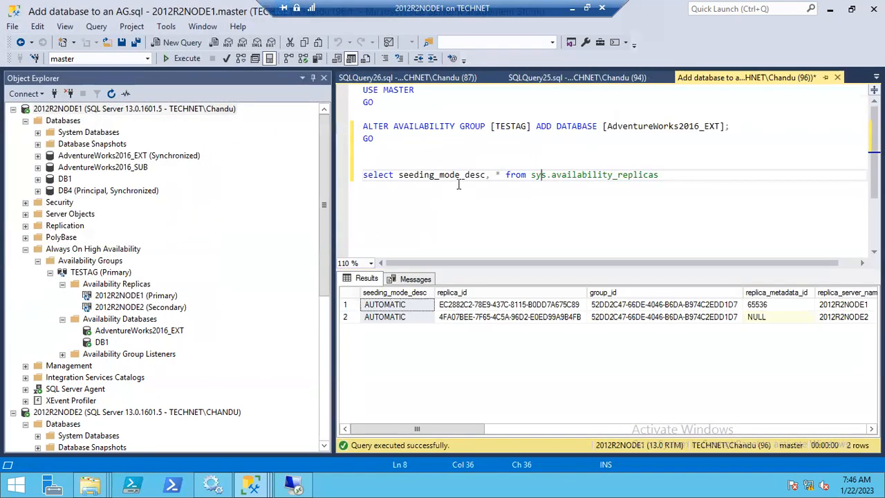
Step: Open the script File level backup.sql and narrow Object Explorer so the whole backup statement can be read
click(12, 29)
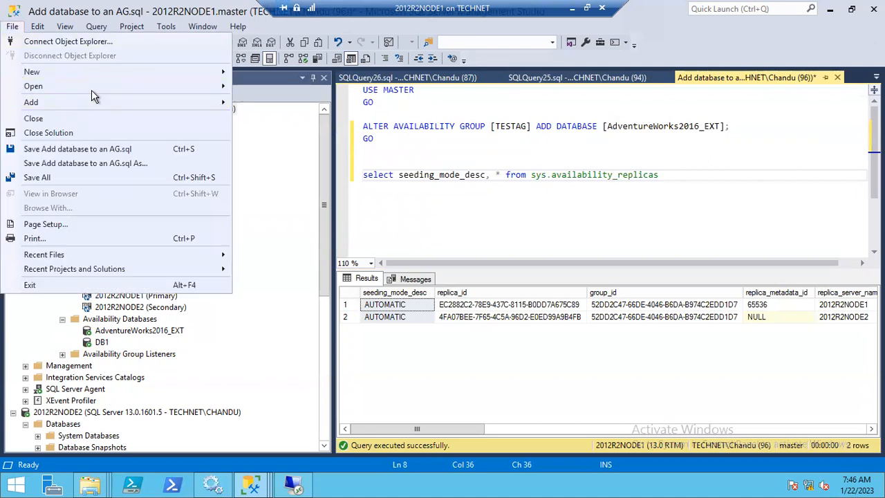
mouse_move(91, 88)
click(277, 161)
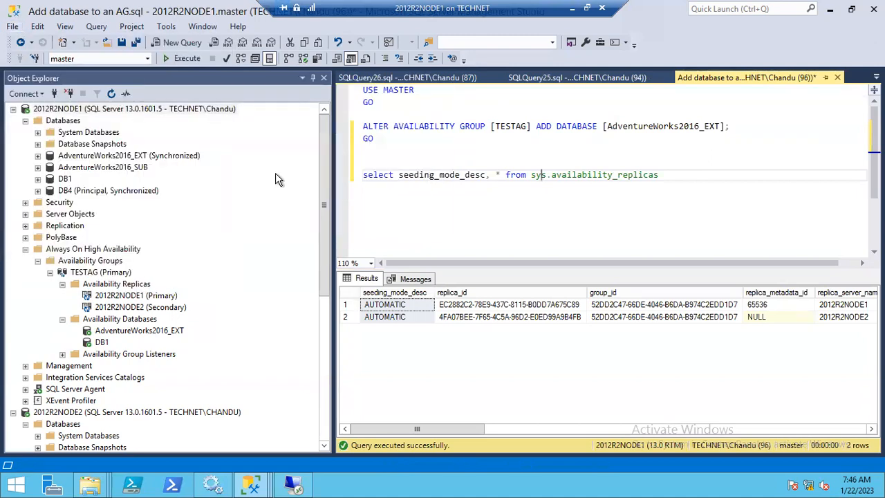
double_click(161, 118)
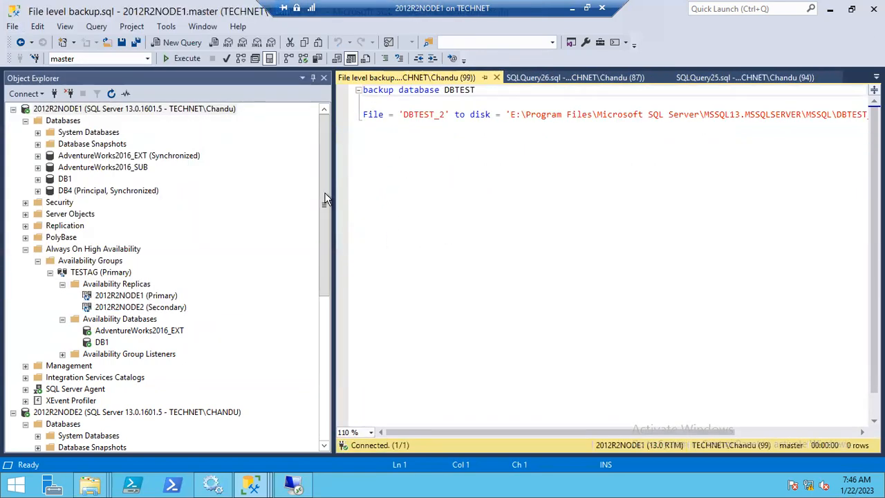
drag(334, 201, 205, 201)
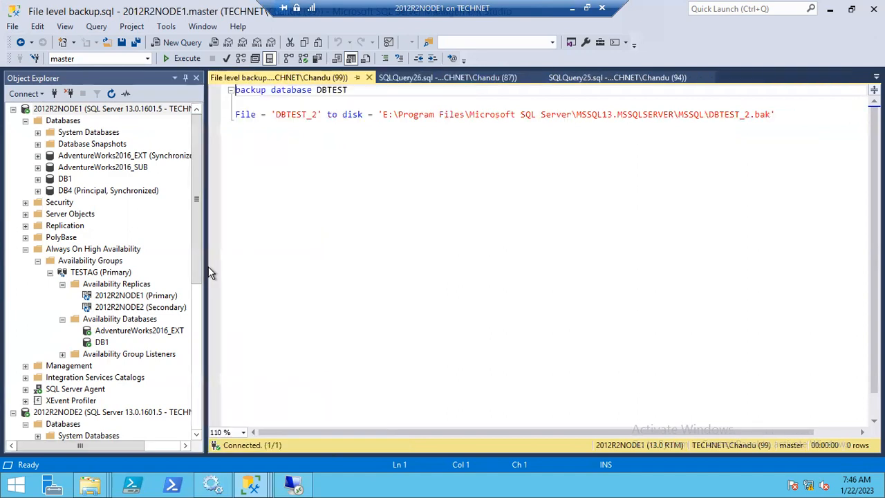
Step: Copy the logical file name DB1_2 from the properties of database DB1 on 2012R2NODE1, leaving the properties unchanged
click(65, 179)
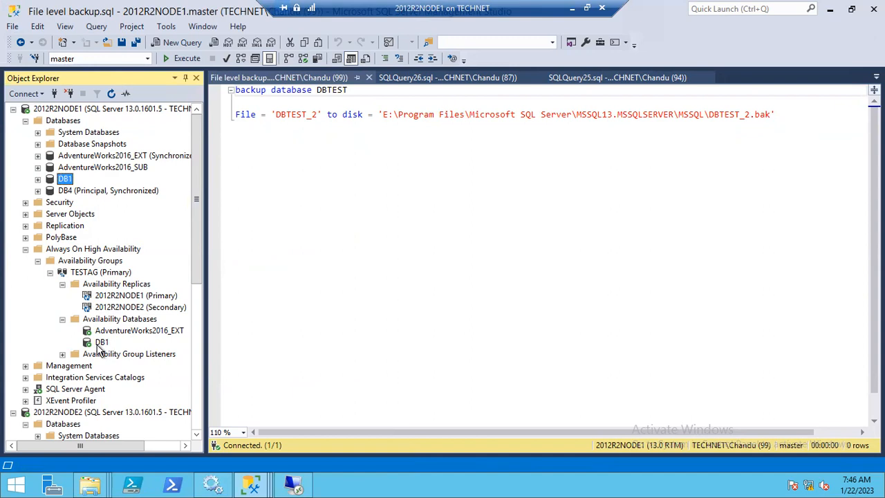
key(shift+F10)
click(103, 385)
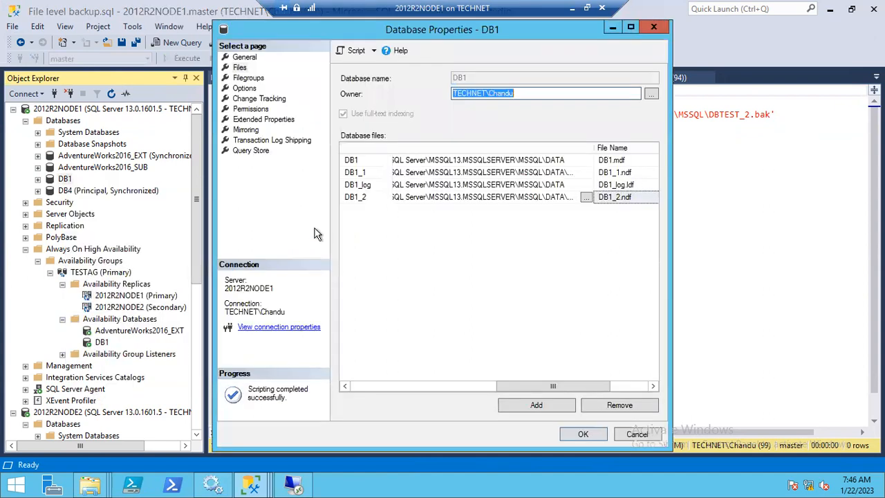
click(365, 197)
key(ctrl+c)
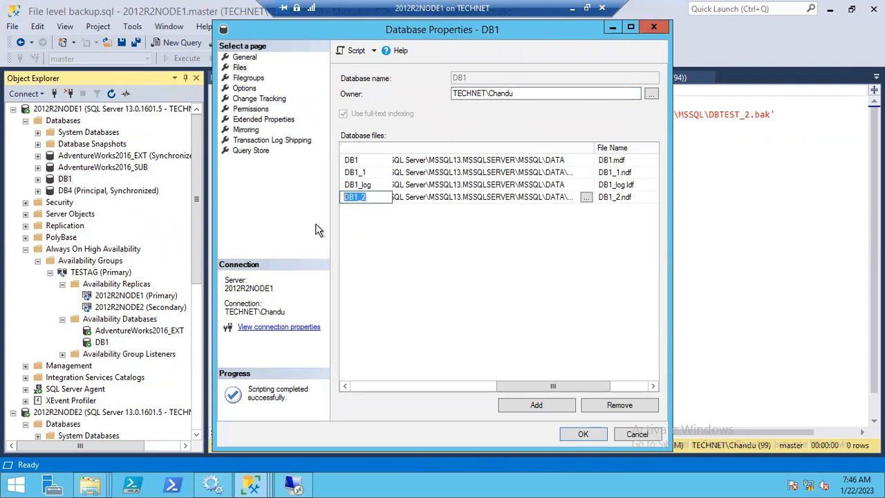
click(631, 434)
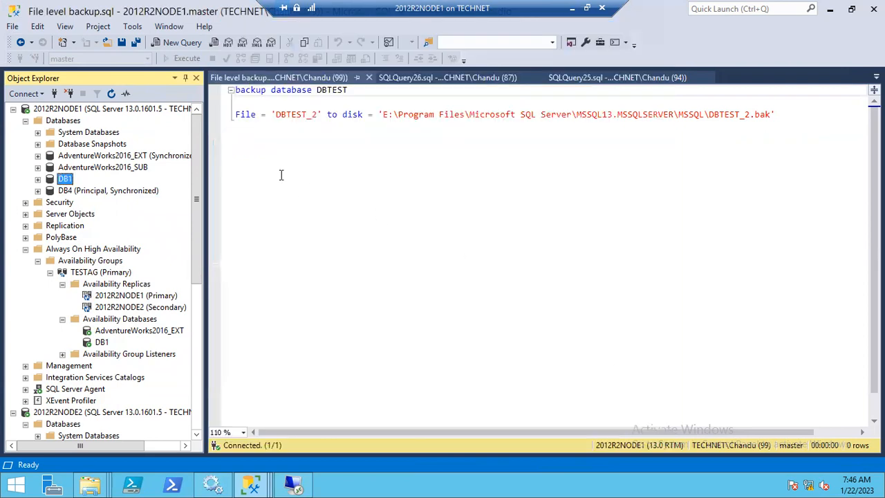
Step: Replace DBTEST_2 with DB1_2 in both the File value and the .bak file name of the backup statement
double_click(282, 117)
key(ctrl+v)
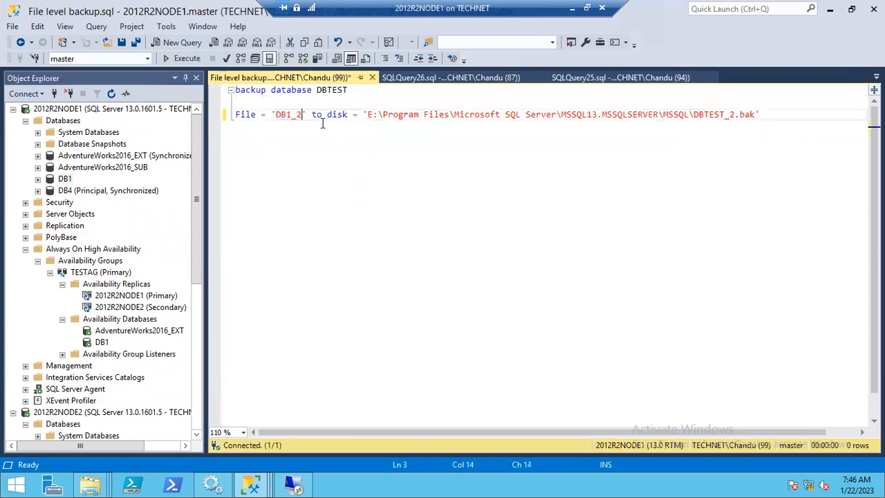
double_click(734, 114)
key(ctrl+v)
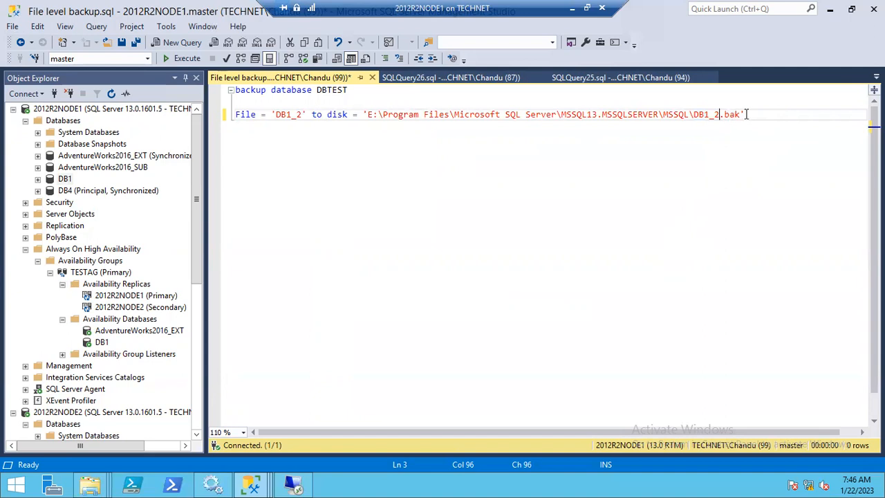
Step: Convert the backup database keywords to uppercase and set the database name in the statement to DB1
drag(772, 114, 341, 97)
click(256, 114)
key(shift+Up)
key(ctrl+shift+u)
double_click(331, 91)
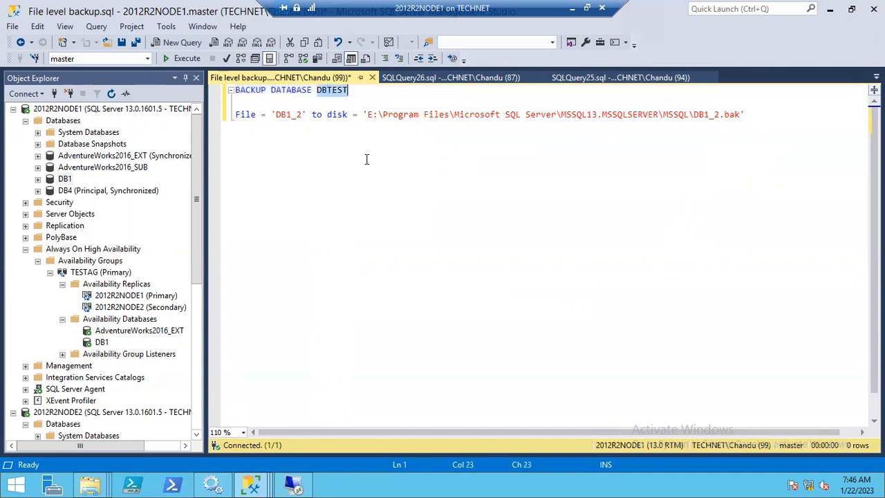
text(DB1)
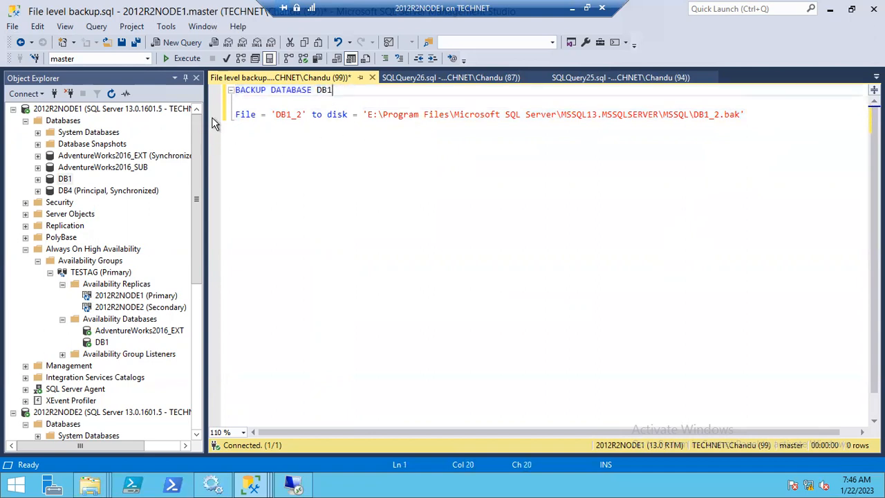
Step: Remove the blank line between BACKUP DATABASE DB1 and the File clause in the backup statement
click(261, 106)
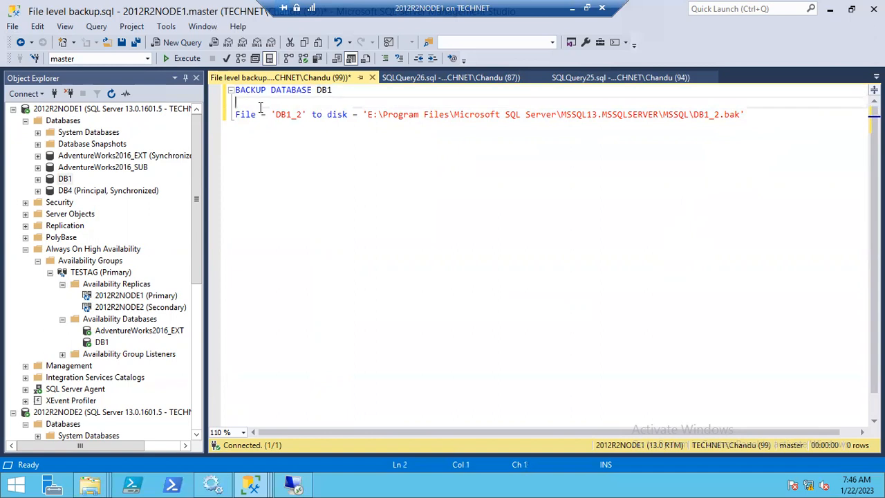
key(Delete)
key(shift+Right)
key(shift+Right)
key(shift+Right)
key(shift+Right)
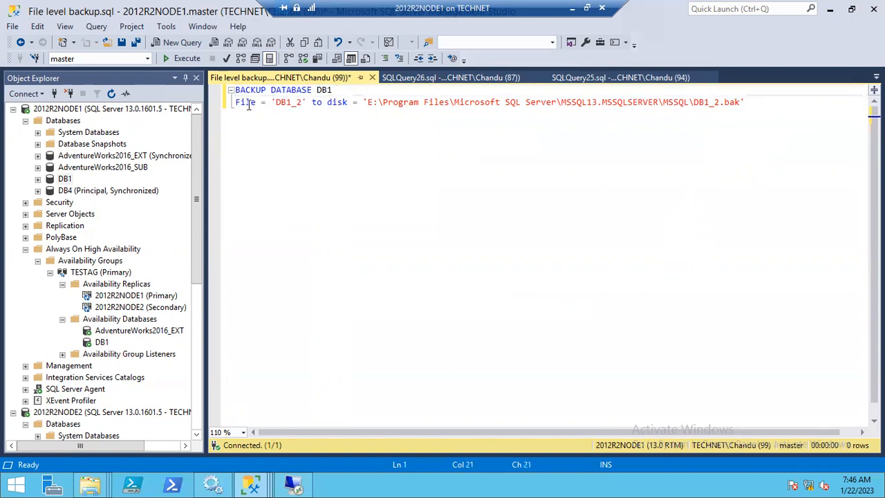
Step: Review the statement and run the backup of file DB1_2 from DB1 to DB1_2.bak in the MSSQL folder
drag(272, 102, 228, 92)
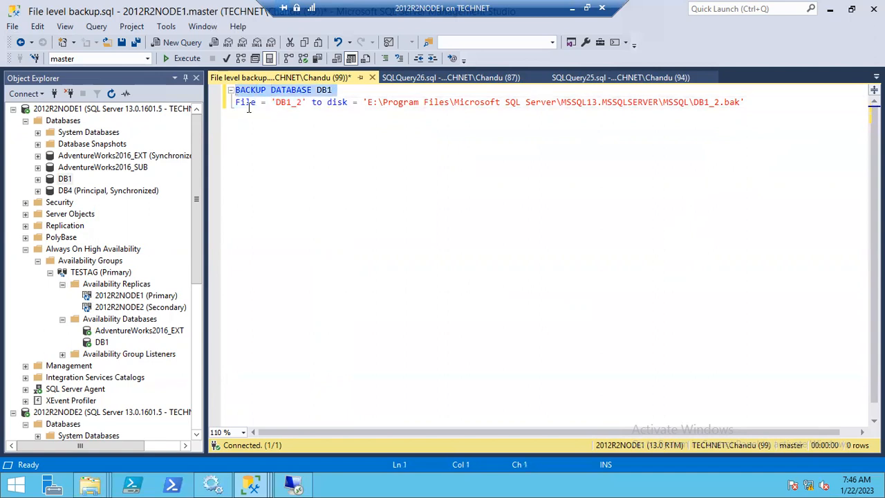
drag(307, 102, 273, 102)
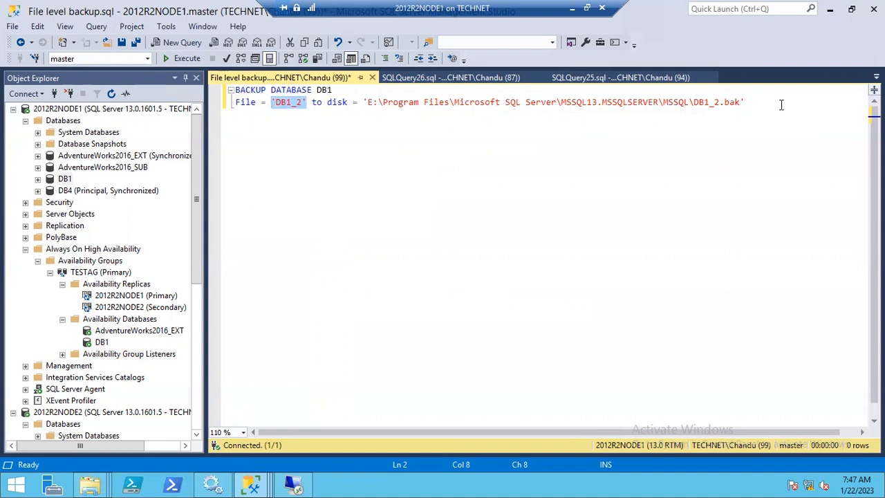
drag(781, 105, 233, 90)
click(315, 133)
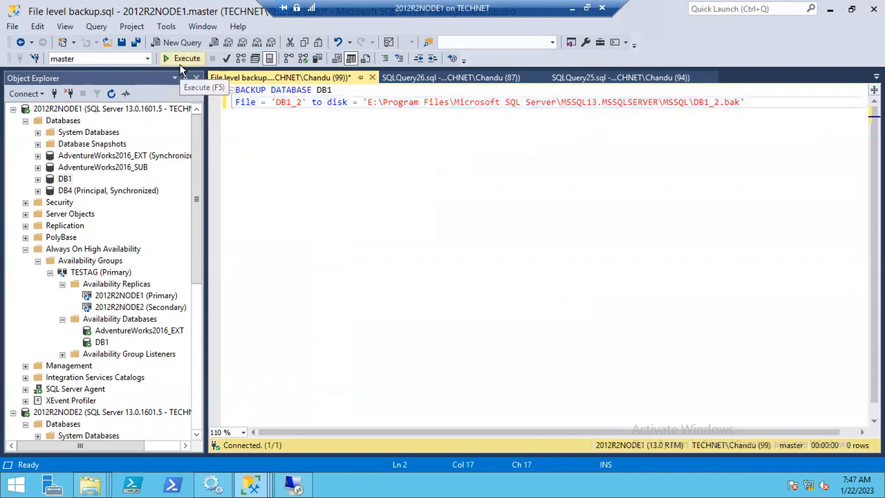
click(180, 64)
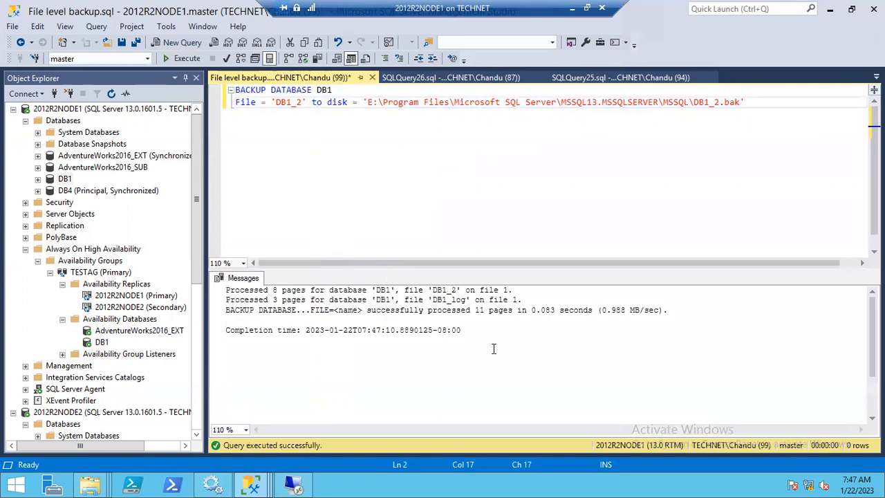
drag(492, 345, 199, 280)
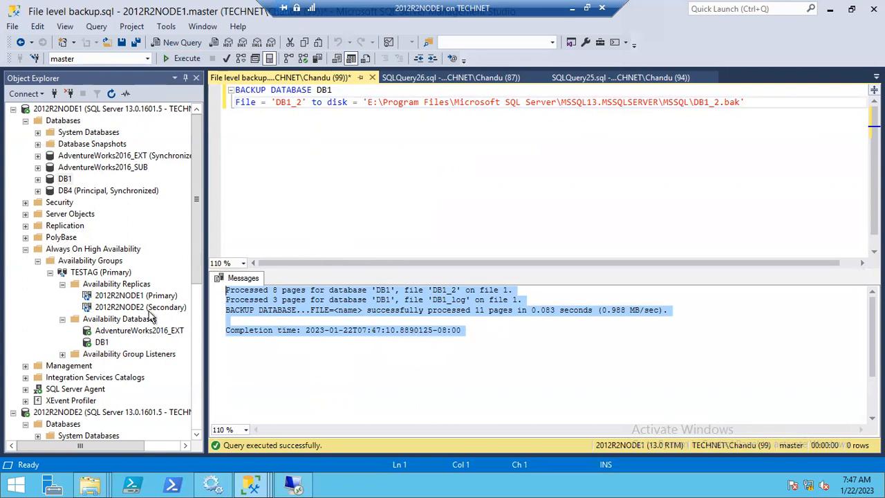
Step: Collapse 2012R2NODE1 in the server tree and open the files and filegroups restore for database DB1 on 2012R2NODE2
click(27, 121)
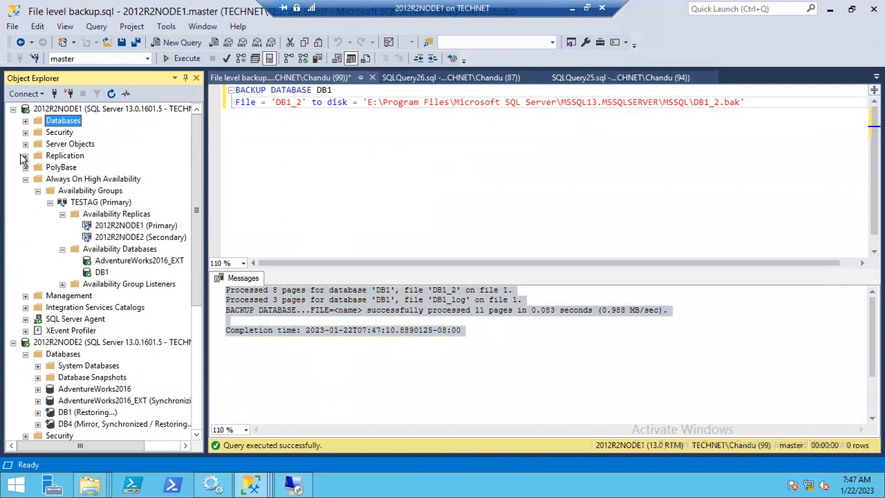
click(13, 108)
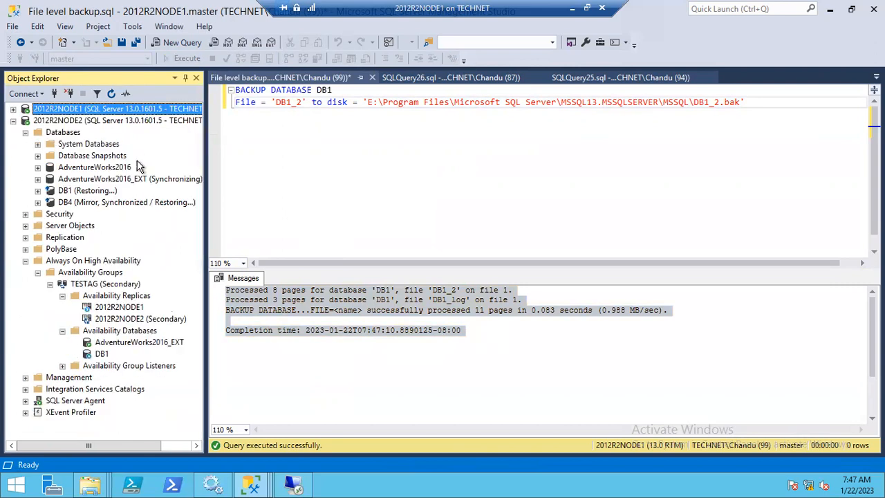
click(69, 193)
right_click(68, 191)
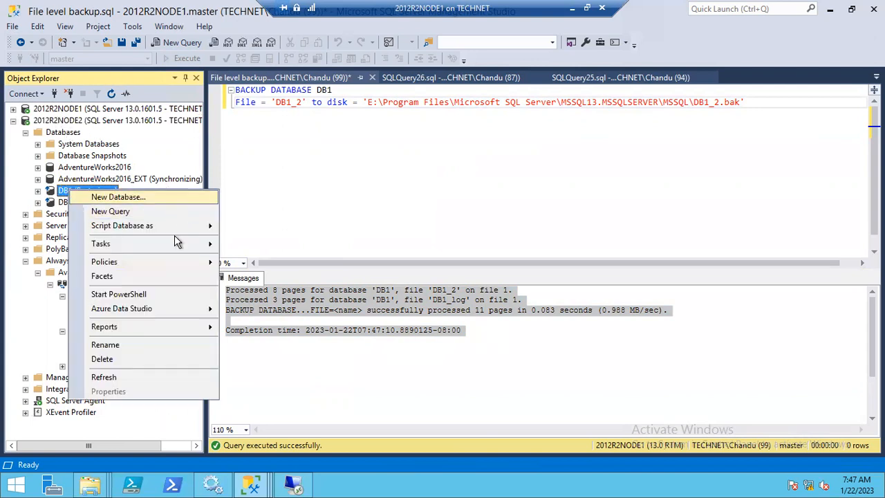
mouse_move(157, 243)
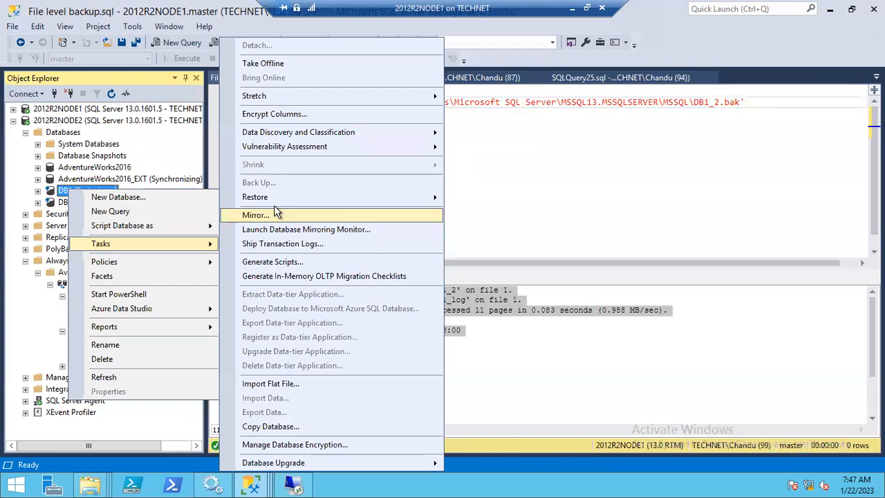
mouse_move(407, 200)
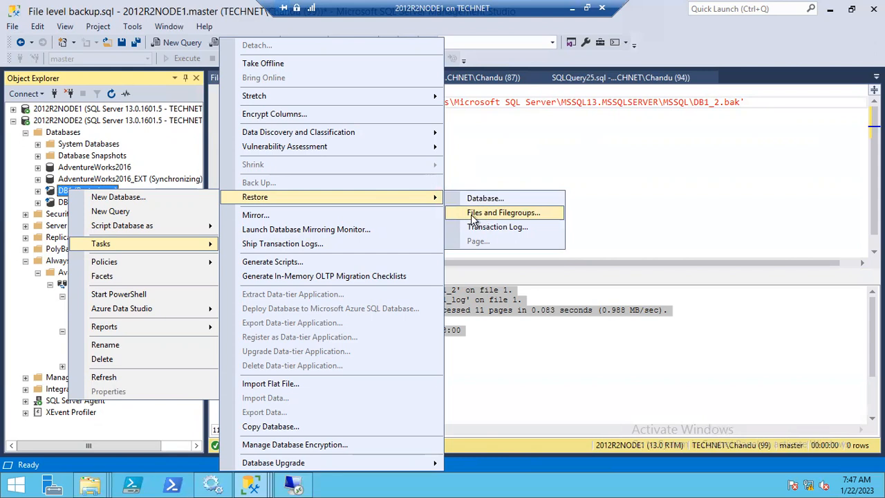
click(524, 215)
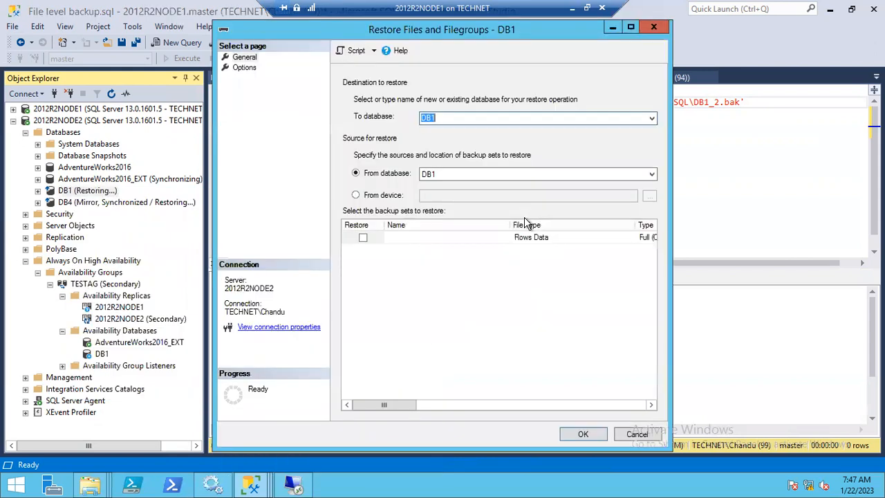
Step: Set the restore source to a device and browse \\2012R2NODE1\E$ through Program Files and MSSQL13.MSSQLSERVER to the MSSQL\Backup folder
click(366, 196)
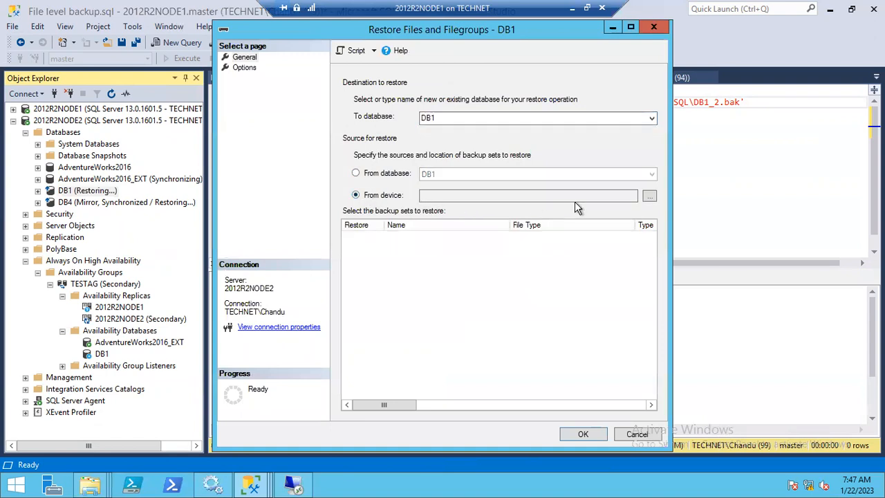
click(650, 198)
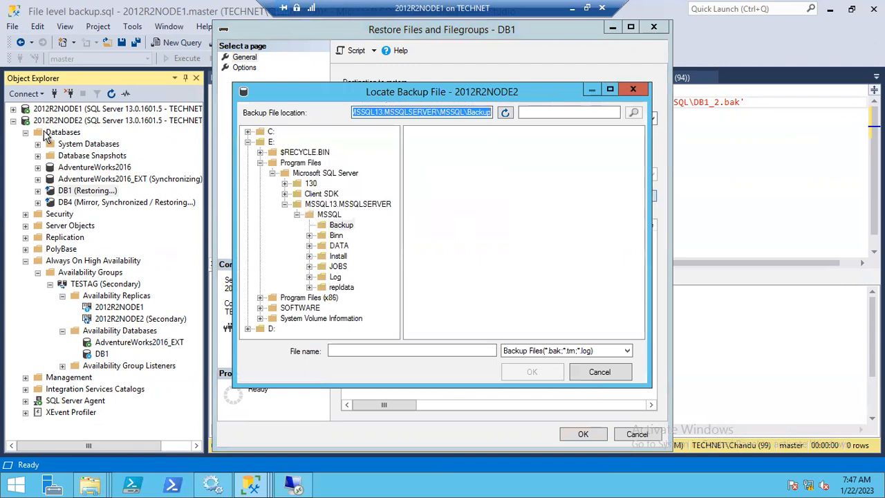
text(\)
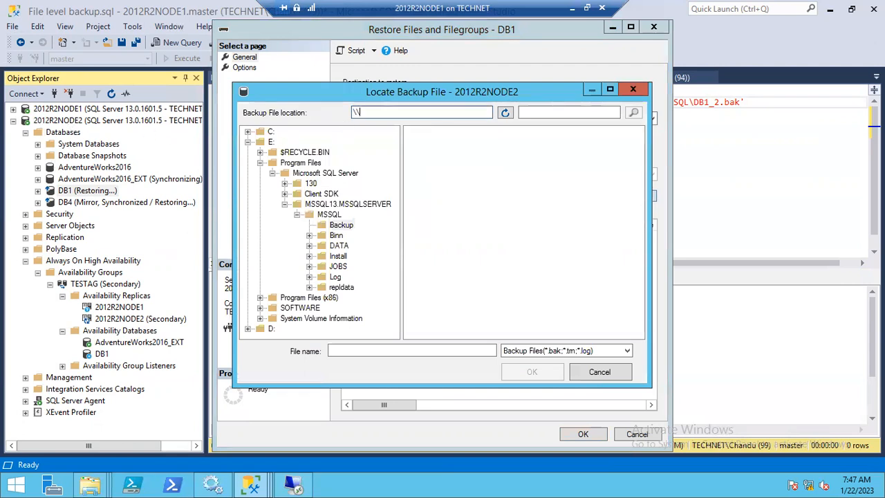
text(\2012R2NODE1\E$)
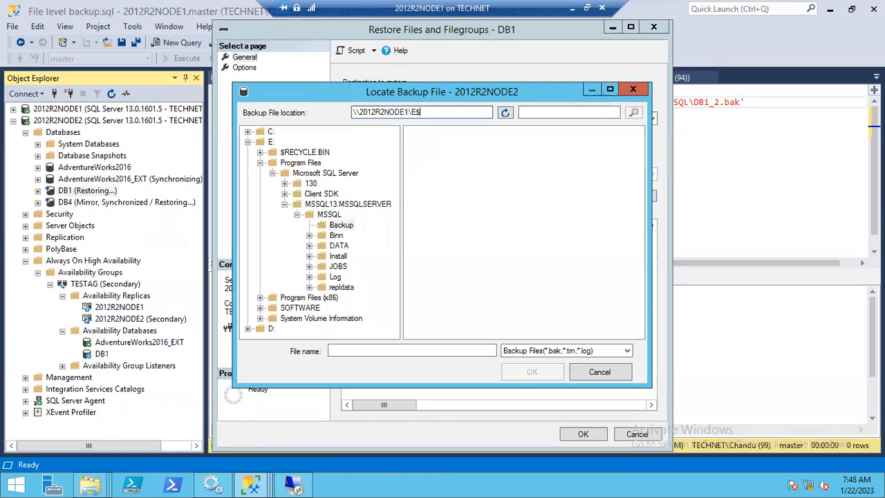
key(Return)
double_click(426, 154)
double_click(432, 132)
double_click(440, 153)
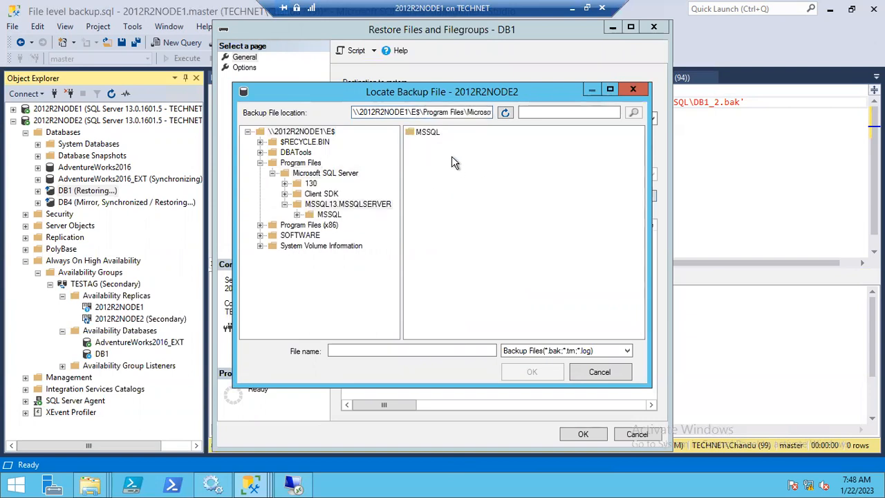
double_click(430, 131)
double_click(425, 131)
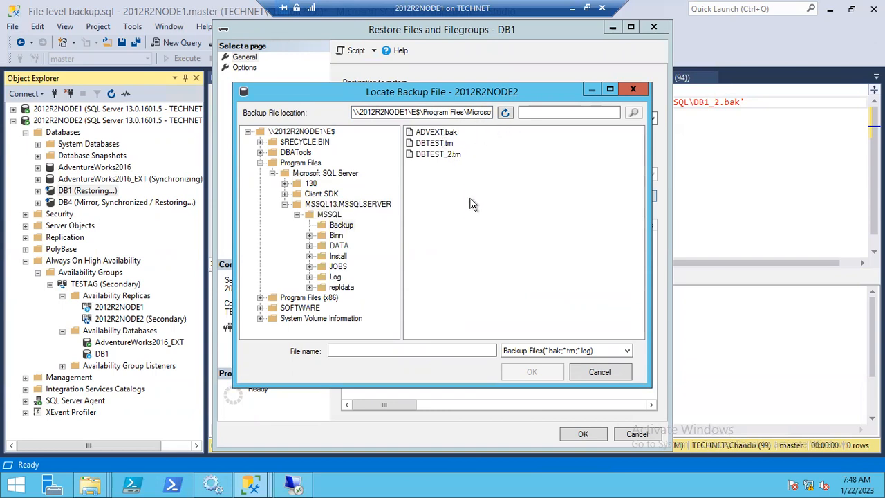
Step: Check the backup path in the script, shorten the browse location to the MSSQL folder and use DB1_2.bak as the backup media
click(735, 122)
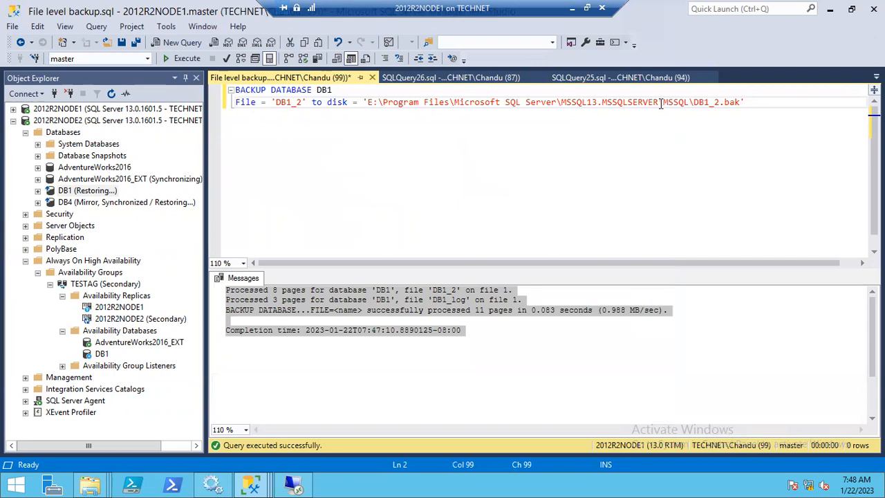
mouse_move(251, 484)
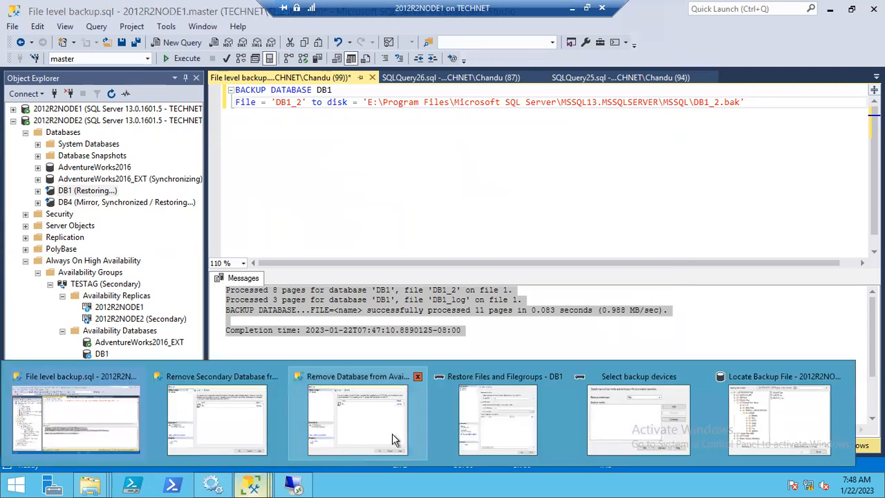
click(793, 432)
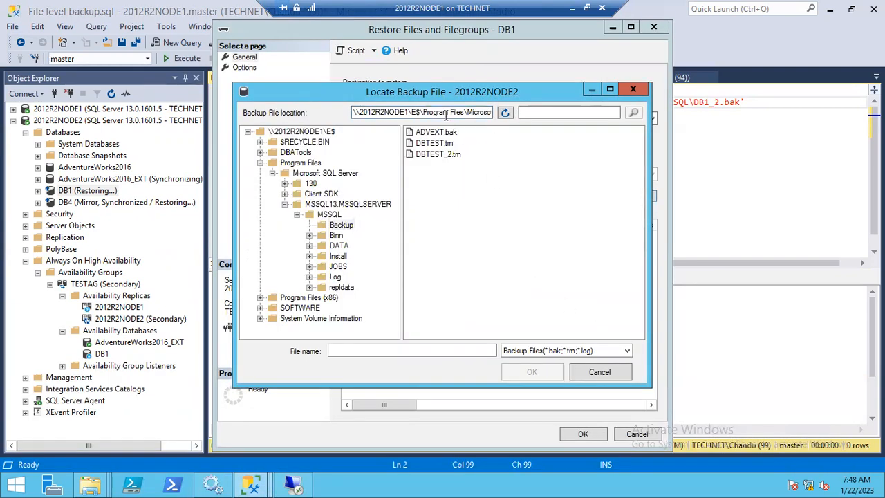
drag(446, 117, 648, 120)
key(BackSpace)
click(433, 209)
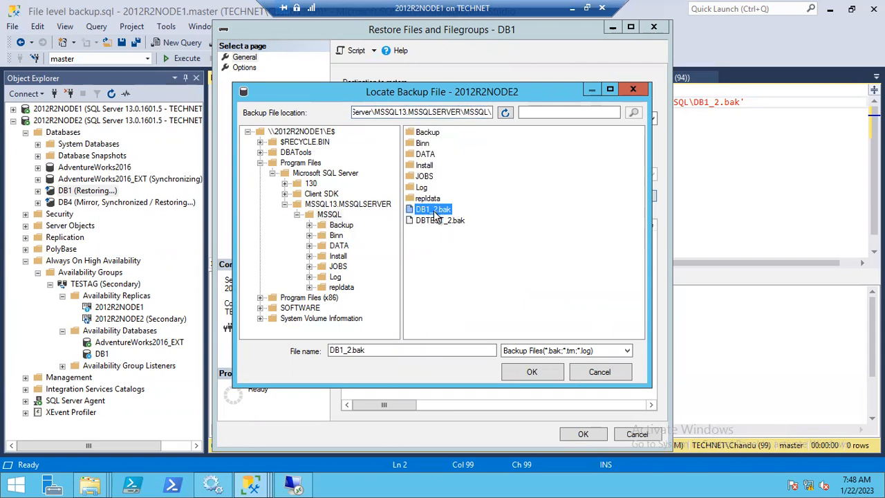
click(518, 375)
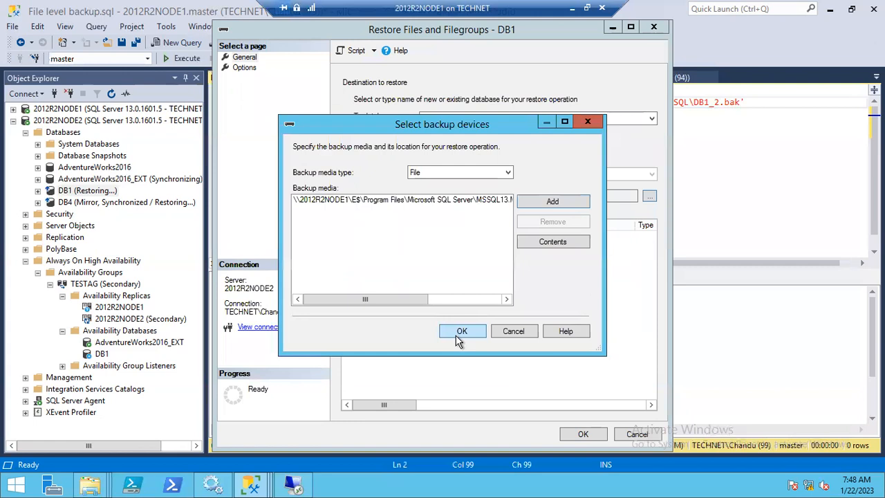
click(459, 332)
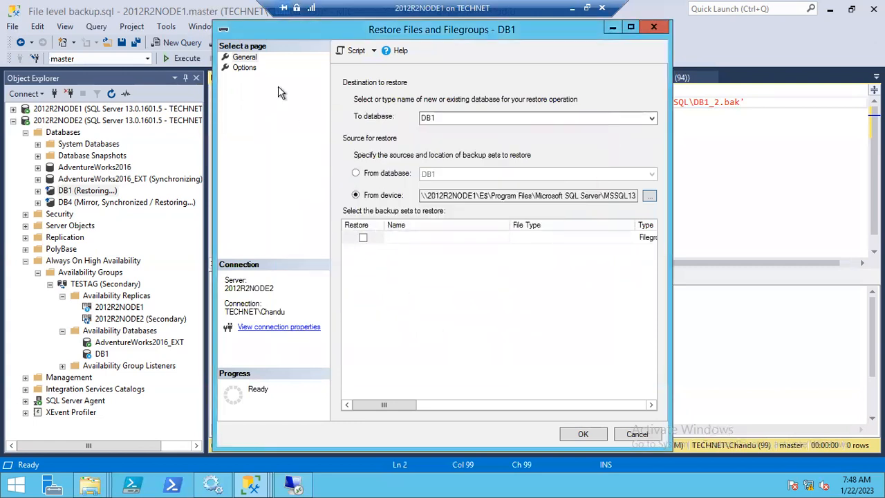
Step: Include the listed backup set in the restore and set the recovery state to RESTORE WITH NONRECOVERY
click(243, 67)
click(609, 265)
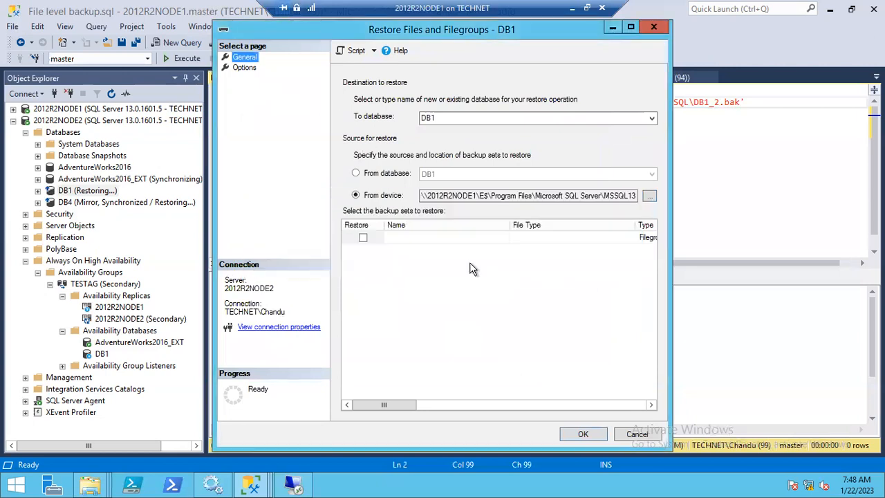
click(361, 239)
click(237, 67)
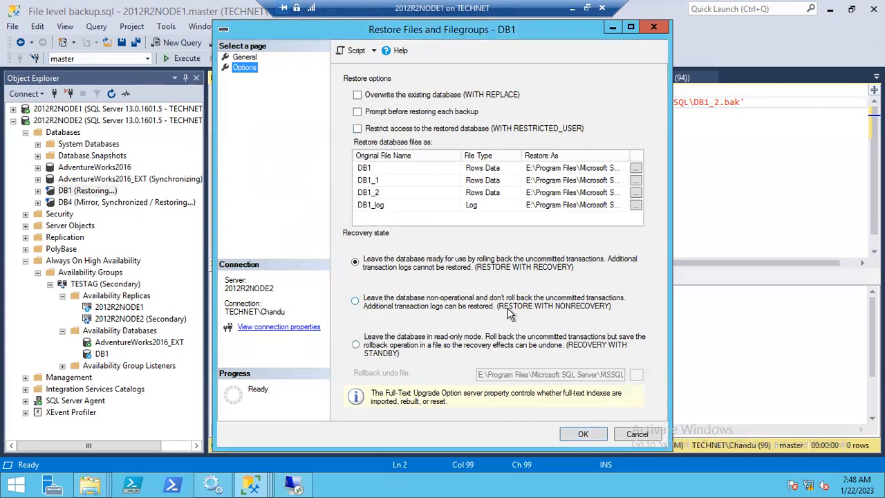
click(243, 58)
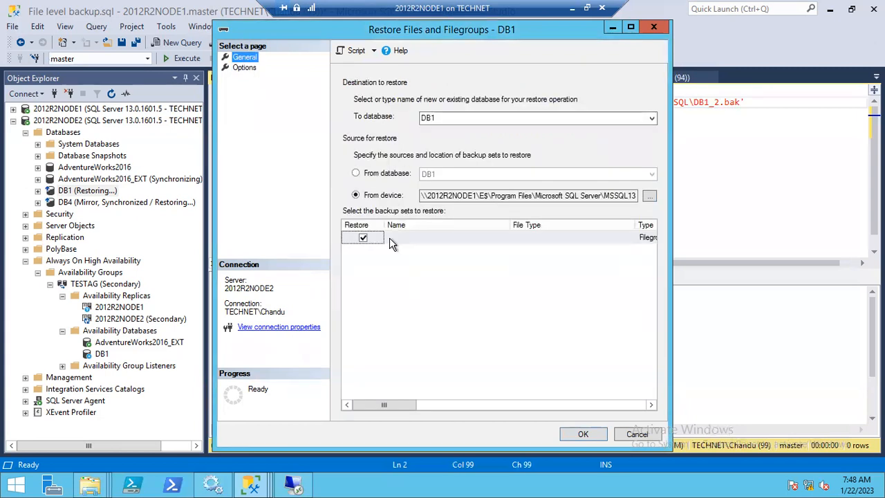
click(245, 68)
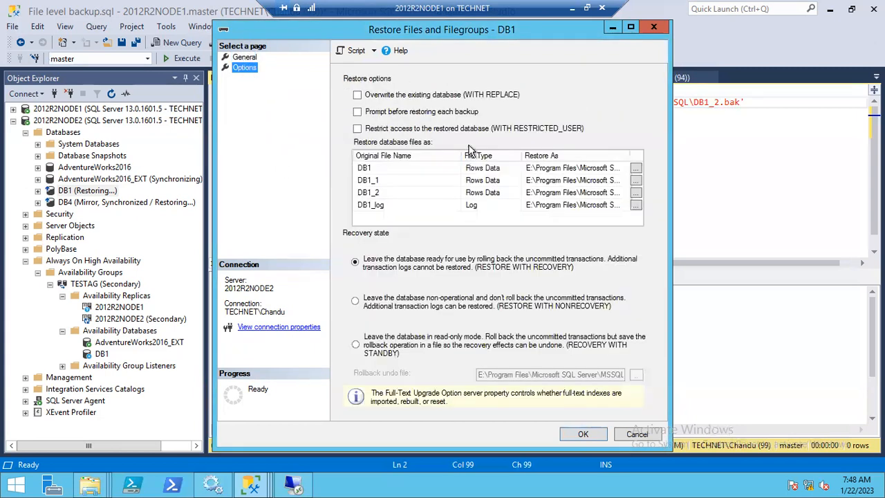
click(372, 304)
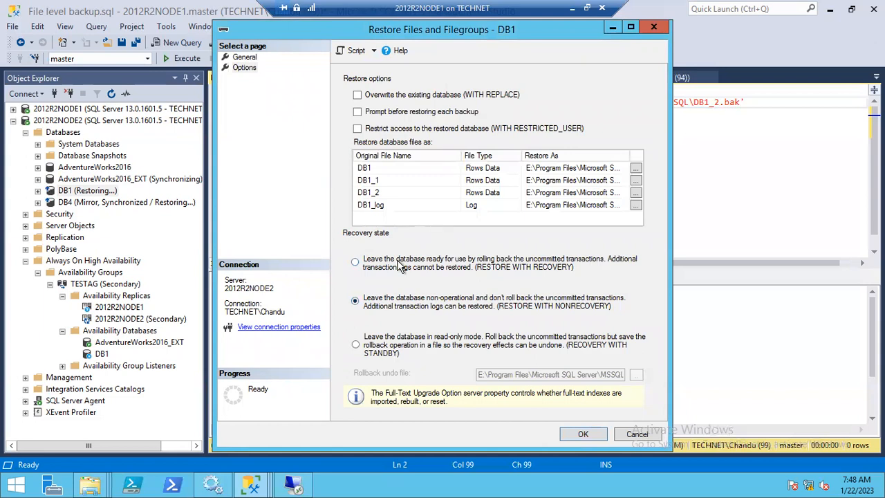
Step: Script the DB1 file restore to a query and break the statement into lines before the second FILE, FROM, WITH and NORECOVERY
click(354, 51)
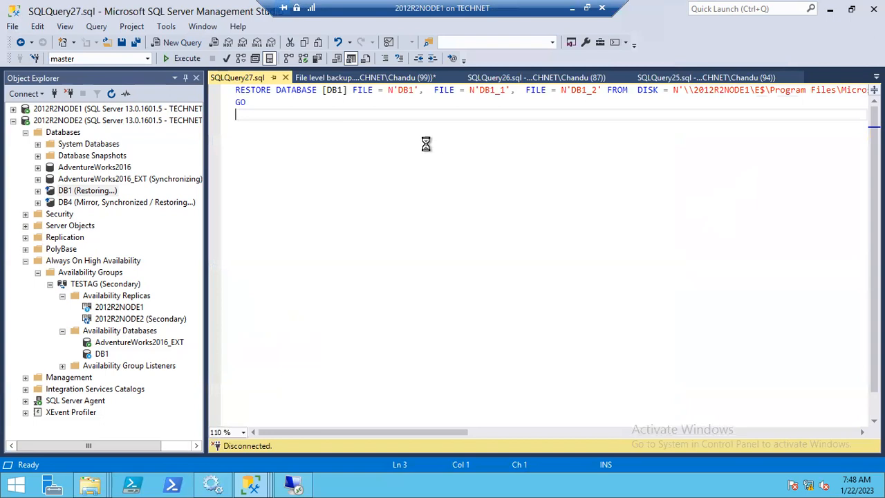
click(434, 90)
key(Return)
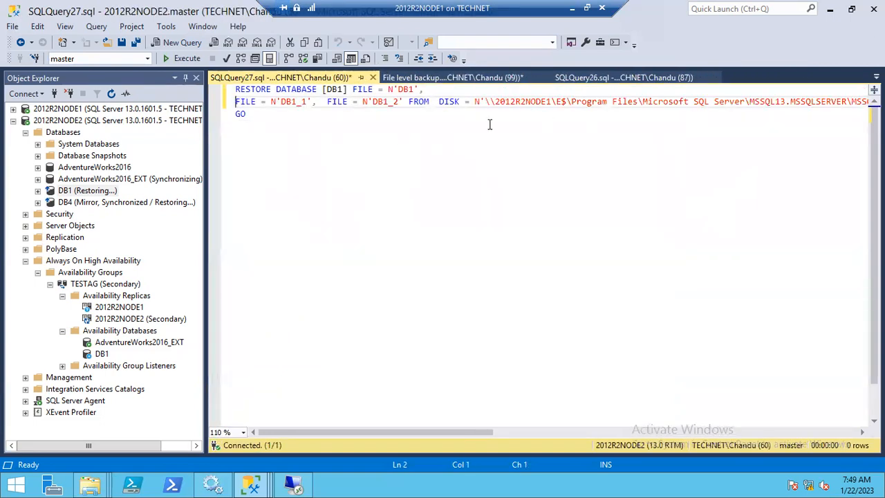
click(406, 103)
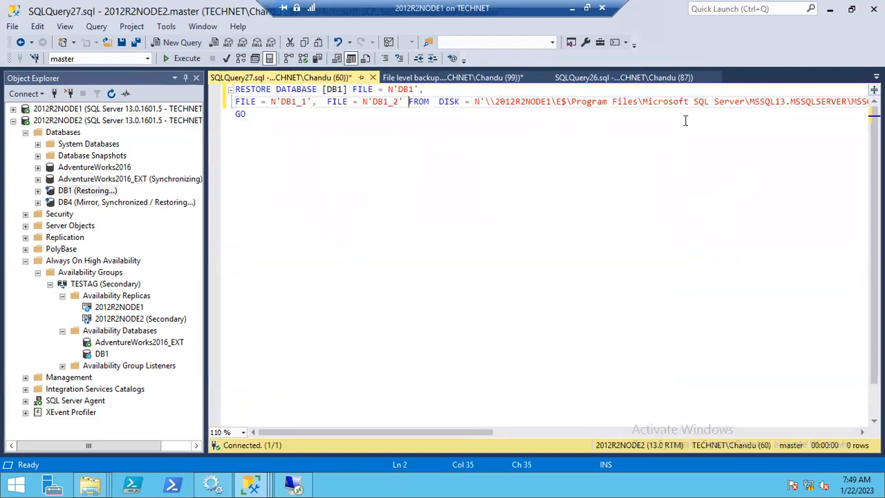
key(Return)
click(766, 115)
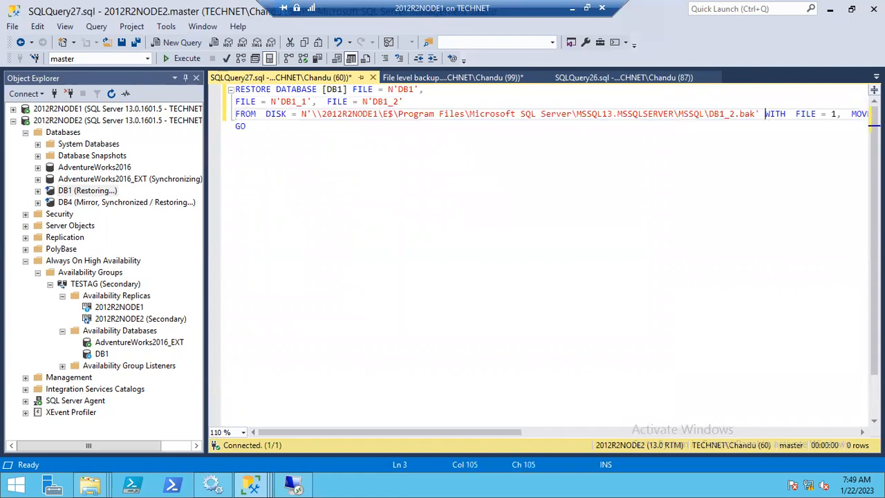
key(Return)
click(825, 127)
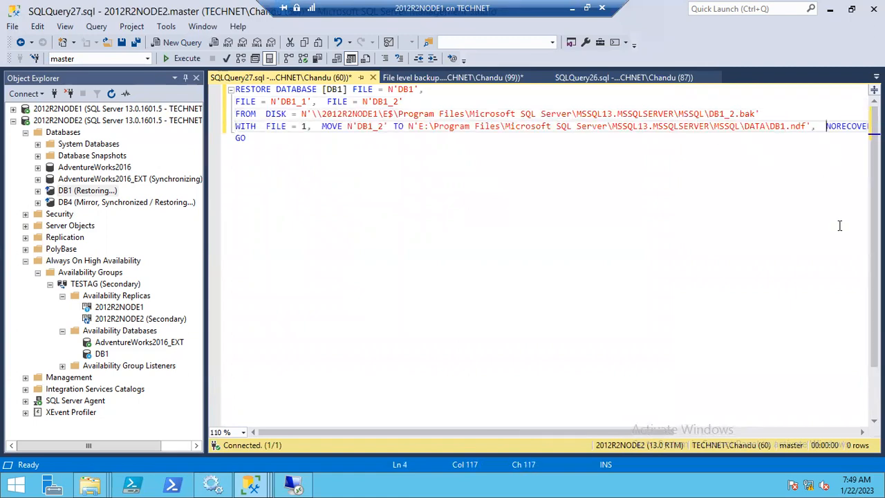
key(Return)
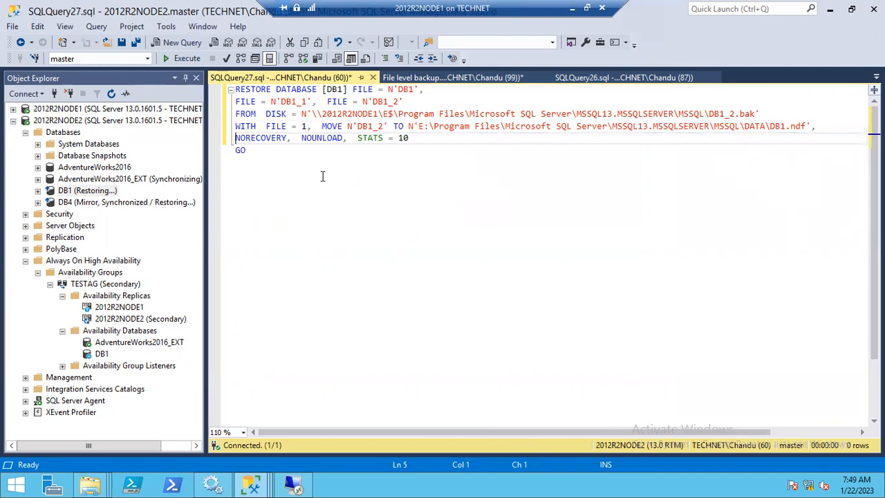
Step: Remove the DB1 and DB1_1 file entries from the RESTORE statement, keeping FILE = N'DB1_2' on its own line
double_click(370, 126)
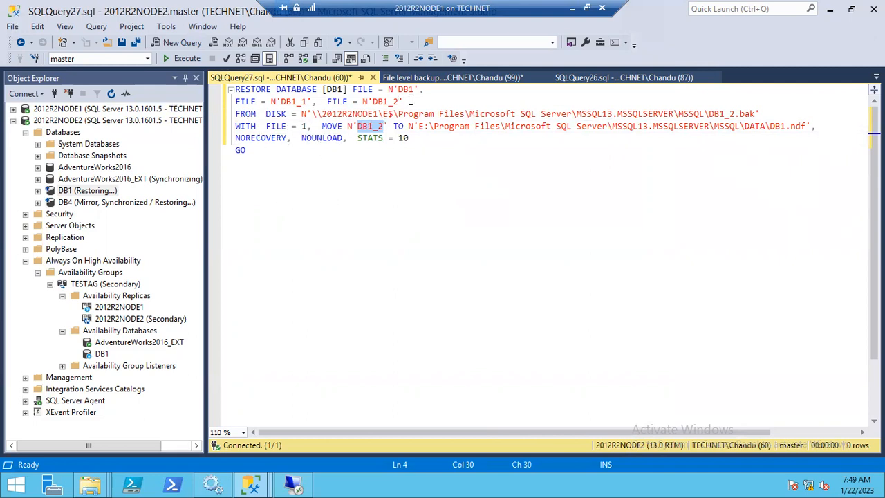
drag(353, 89, 326, 102)
key(Delete)
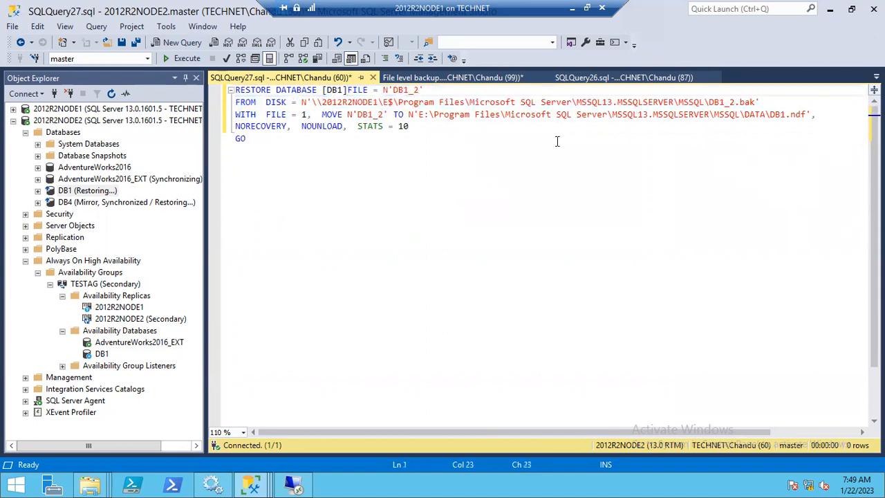
key(Return)
key(Return)
key(BackSpace)
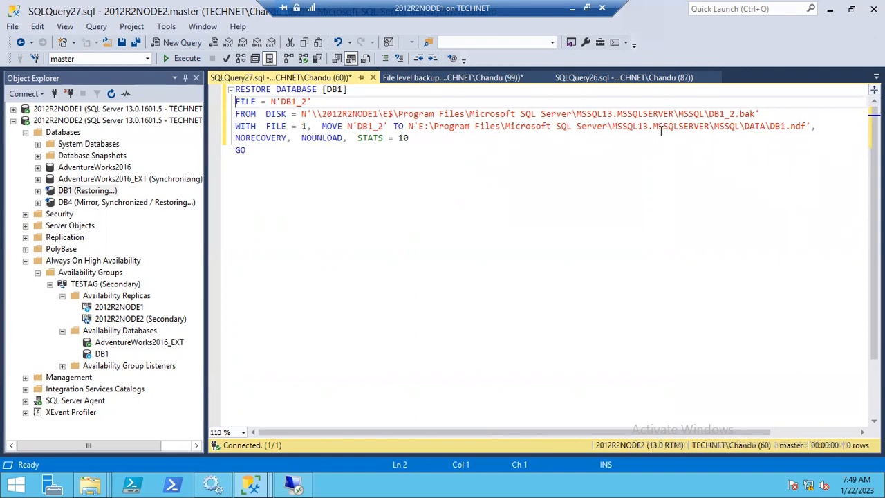
Step: Copy the DB1_2 file name into the MOVE target path so the data file is DB1_2.ndf
click(788, 126)
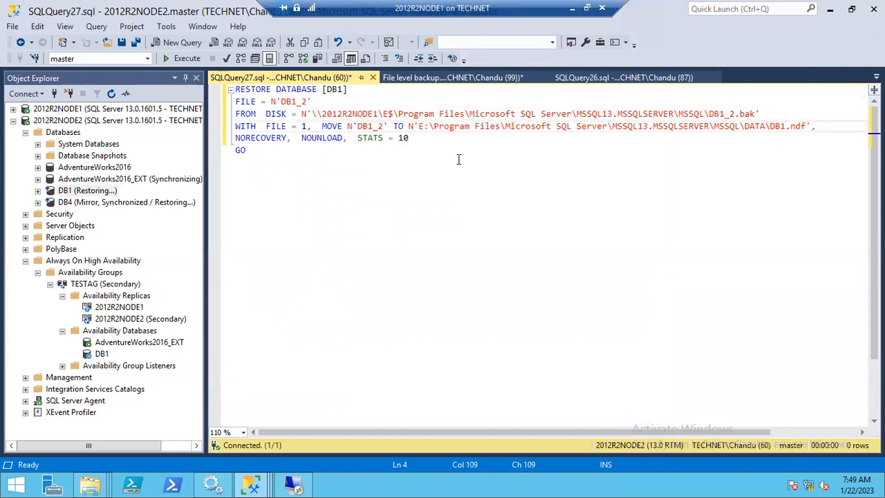
click(309, 101)
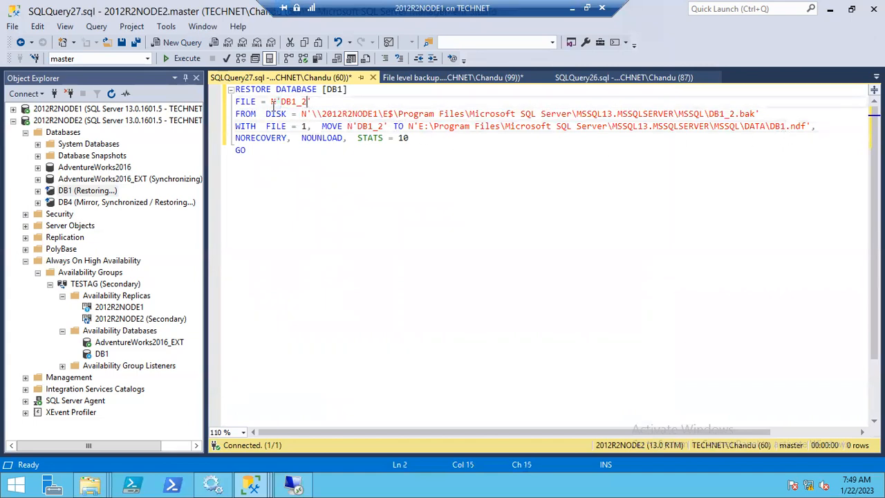
shift+click(281, 102)
key(ctrl+c)
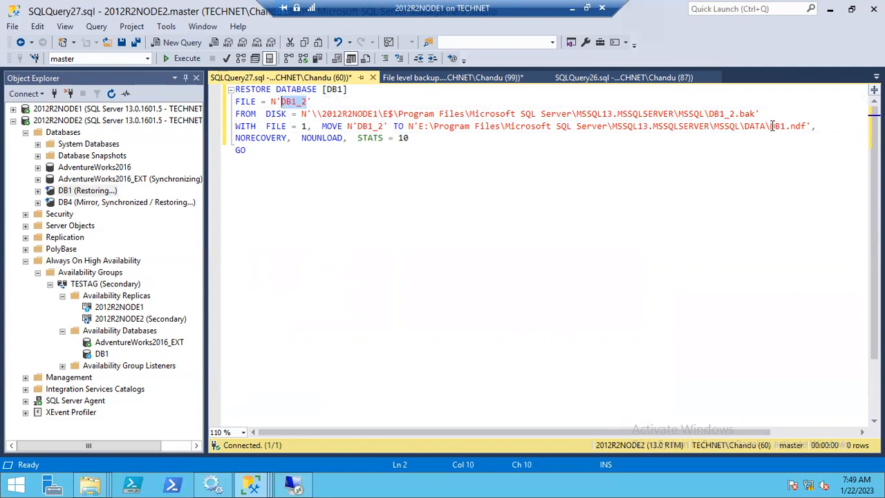
drag(773, 127, 782, 127)
key(ctrl+v)
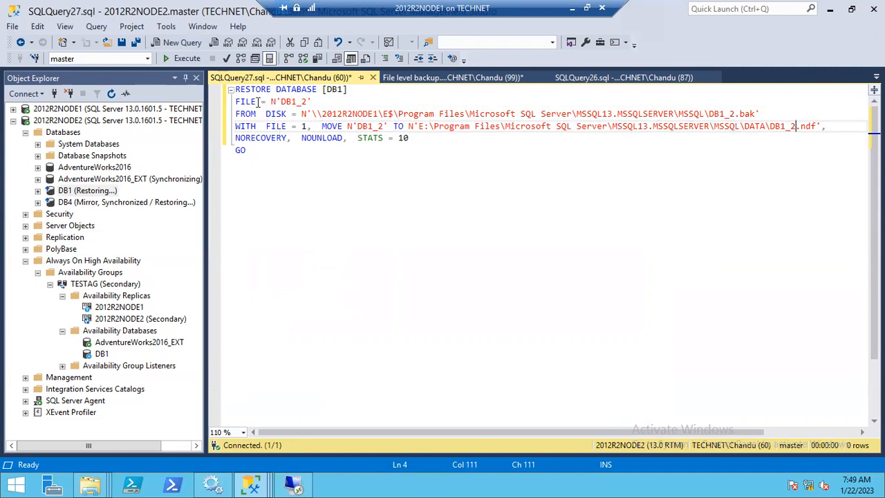
Step: Check the script's database and file name against the restore dialog's general and options settings, and close the dialog without restoring
drag(356, 92, 234, 90)
drag(306, 102, 281, 101)
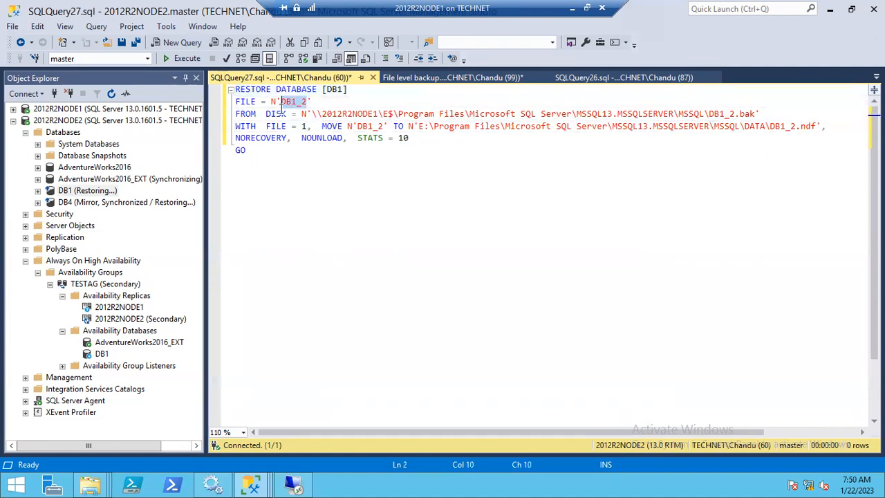
mouse_move(251, 484)
click(527, 430)
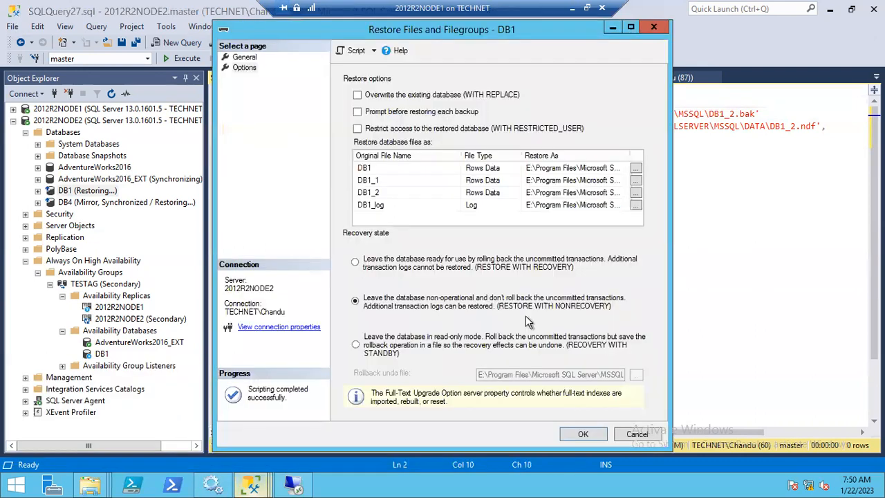
click(368, 218)
click(245, 59)
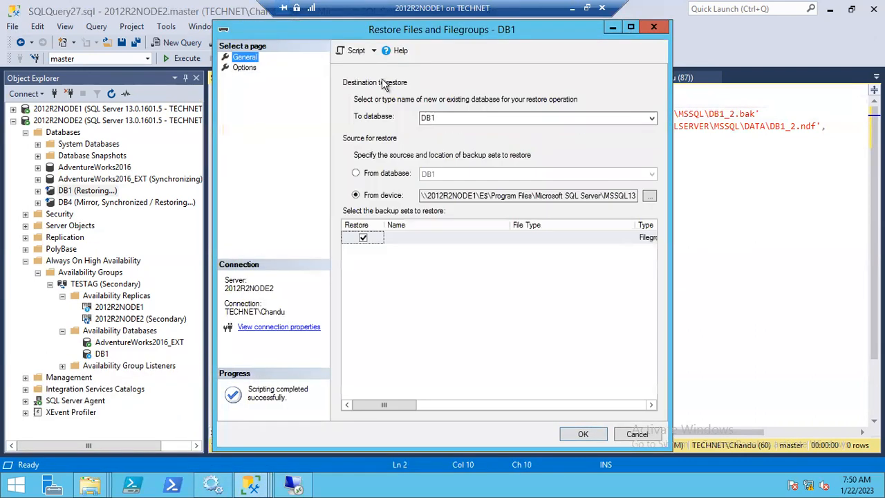
drag(390, 405, 255, 367)
click(246, 68)
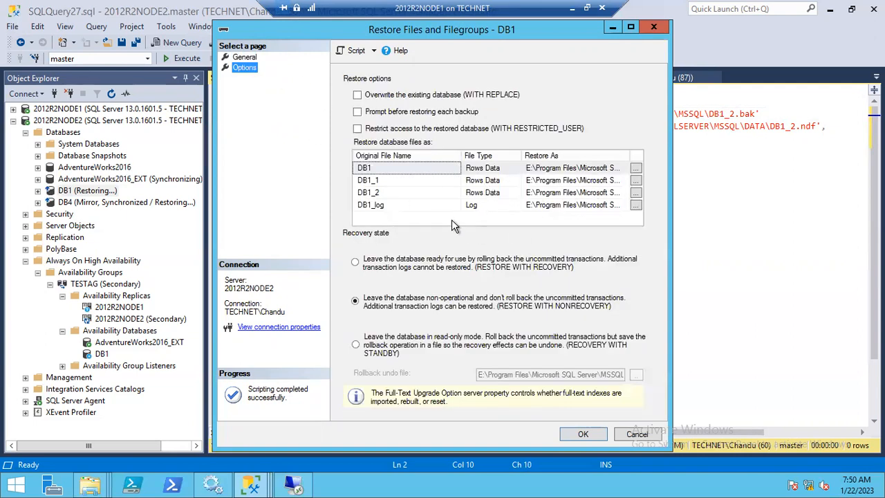
key(Escape)
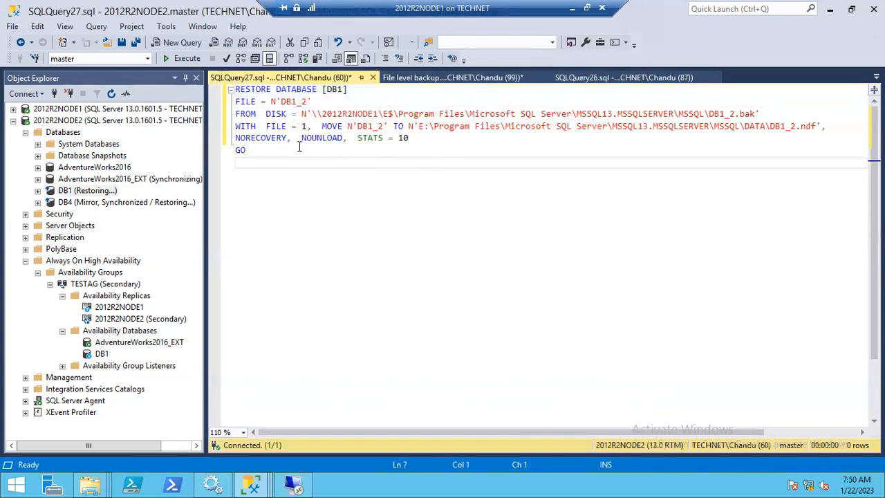
Step: Review the backup source path in the script and delete FILE = 1, from the WITH clause
drag(311, 101, 768, 118)
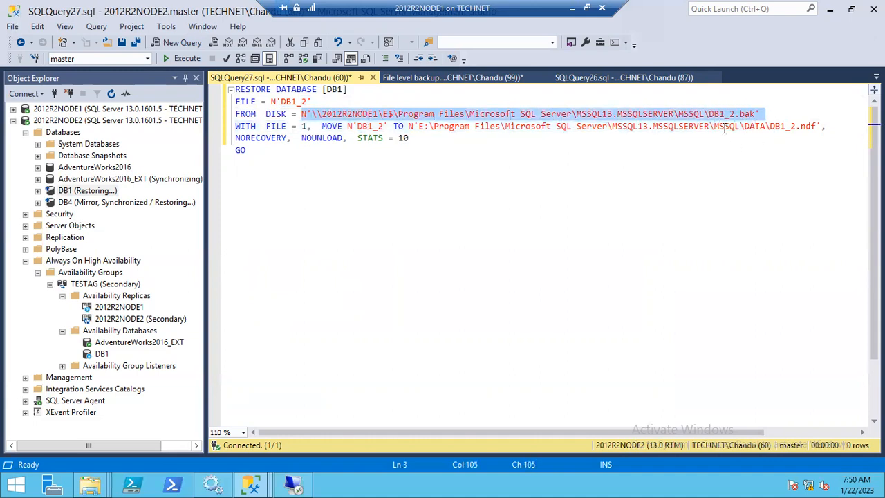
drag(706, 114, 736, 114)
drag(322, 114, 410, 114)
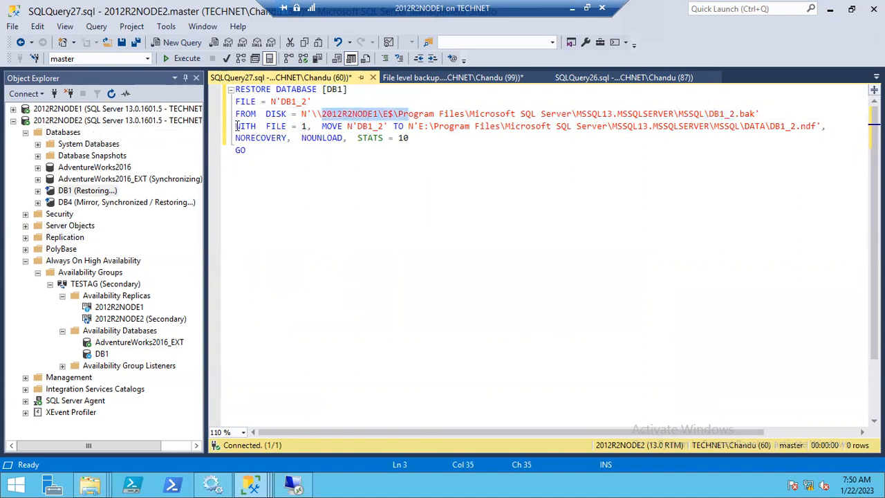
mouse_move(243, 126)
mouse_down()
mouse_move(314, 126)
mouse_move(235, 126)
mouse_up()
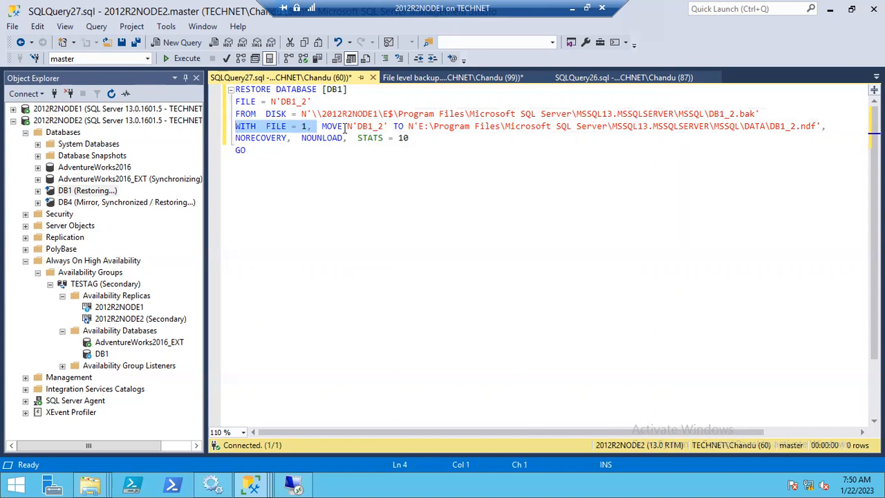
drag(266, 126, 323, 126)
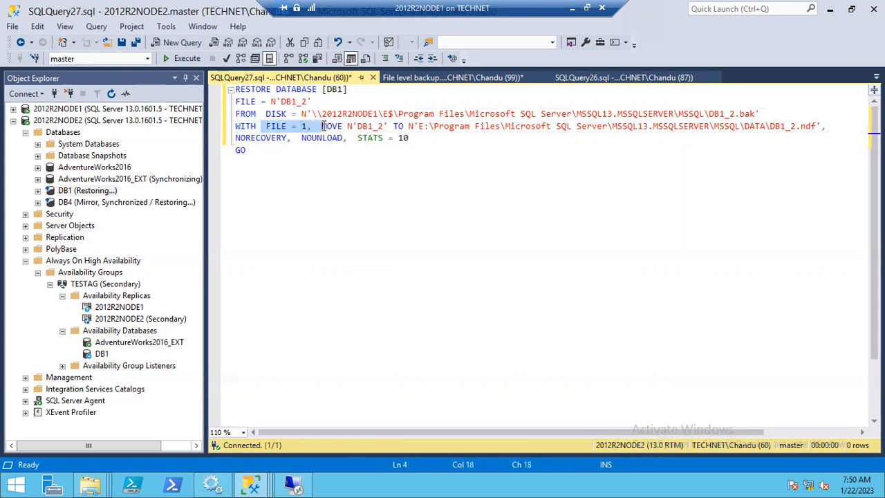
key(Delete)
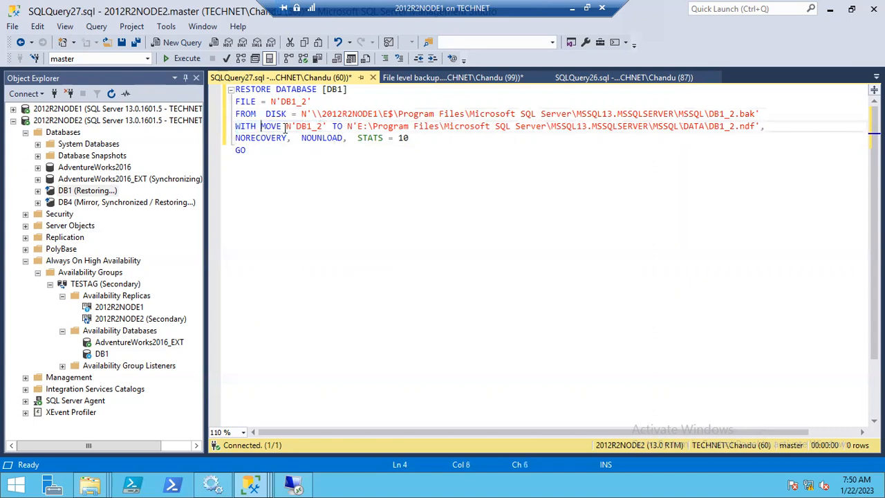
Step: Examine the MOVE clause's logical file name and target path, and the NORECOVERY option in the restore script
double_click(305, 126)
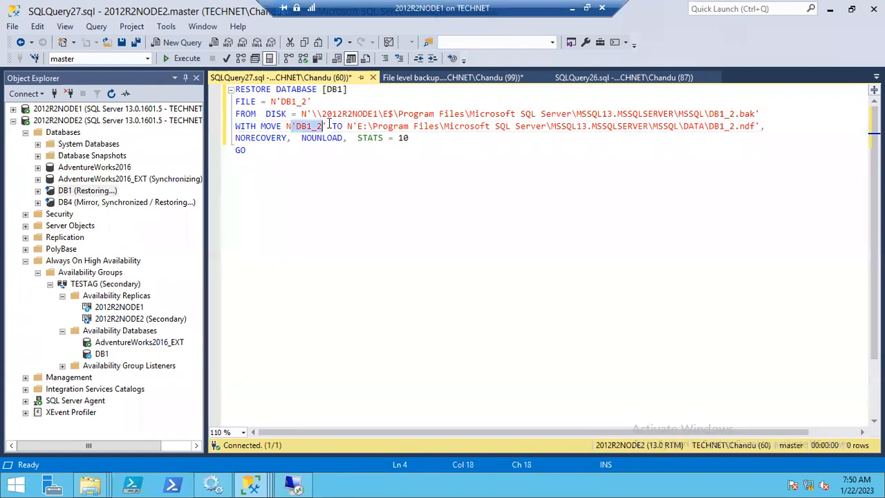
click(310, 125)
double_click(307, 126)
drag(348, 126, 584, 135)
drag(754, 134, 773, 129)
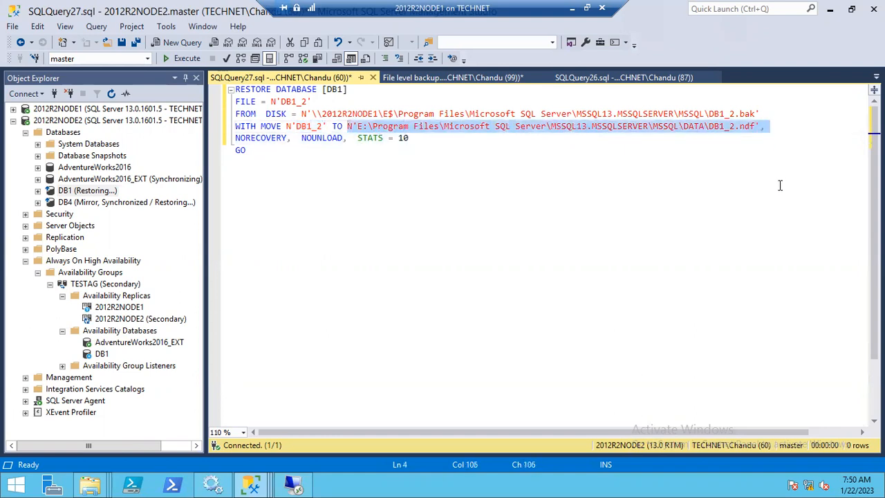
click(714, 128)
drag(783, 128, 353, 128)
click(291, 138)
drag(291, 137, 235, 137)
double_click(259, 138)
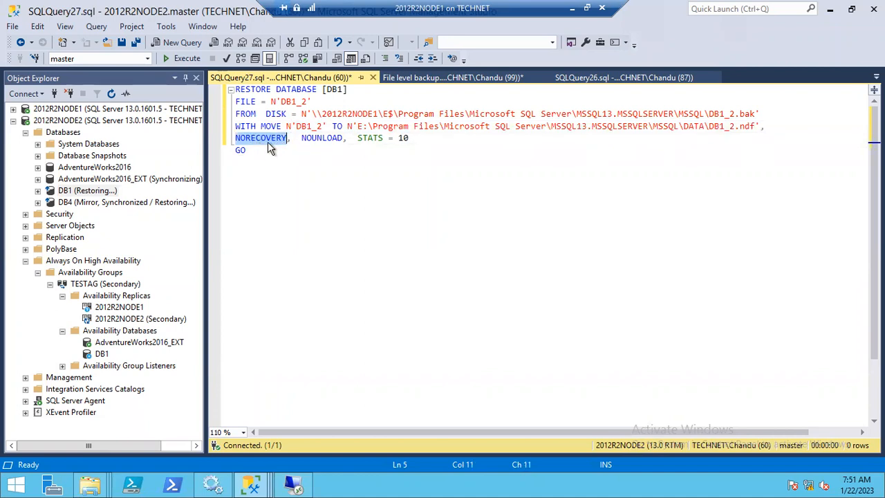
key(ctrl+End)
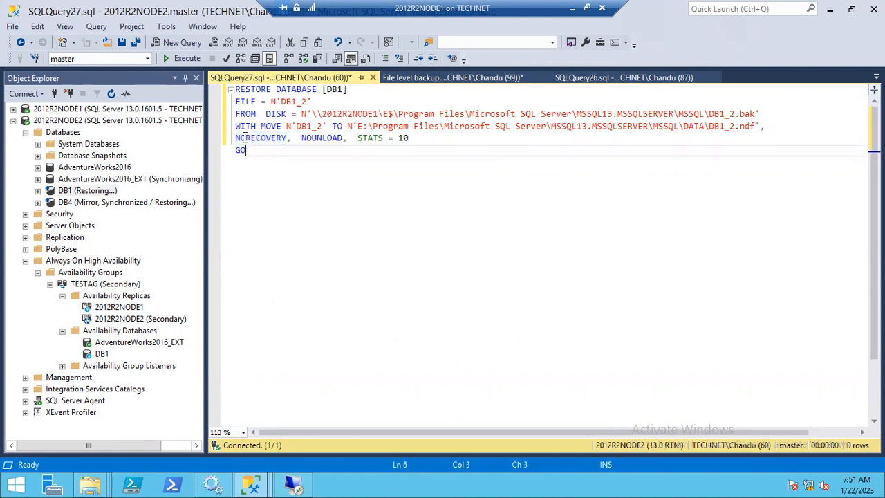
drag(289, 137, 236, 137)
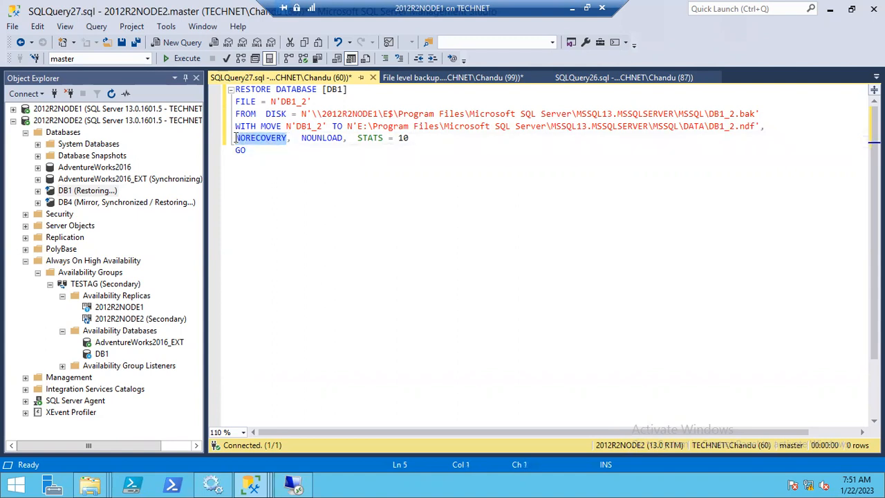
click(262, 142)
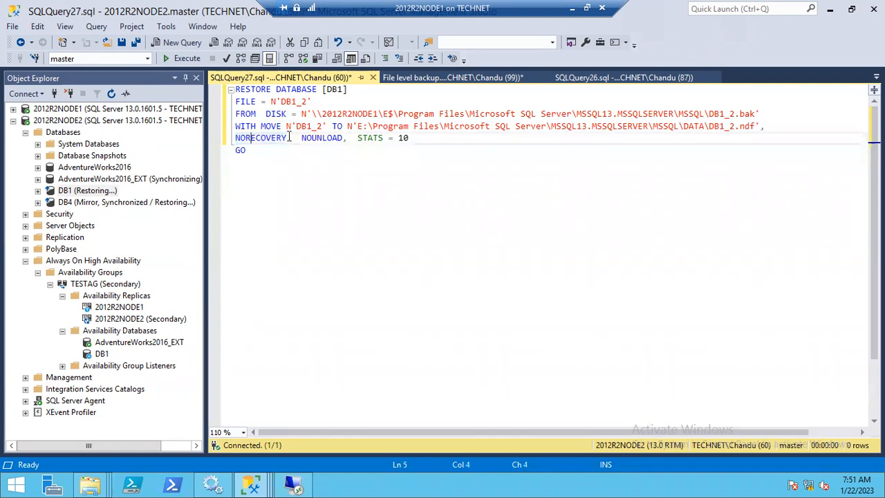
drag(286, 126, 250, 137)
click(298, 139)
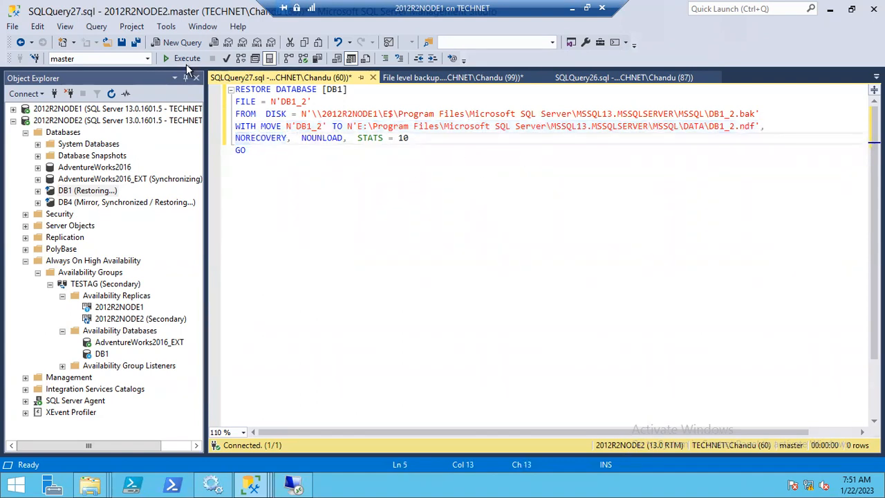
Step: Execute the DB1_2 file restore script on 2012R2NODE2 and review the output messages
click(186, 60)
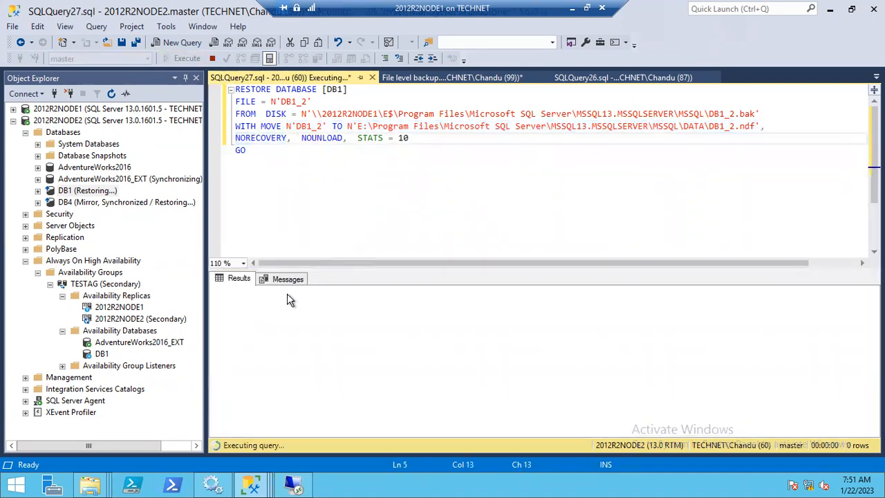
drag(724, 323, 220, 290)
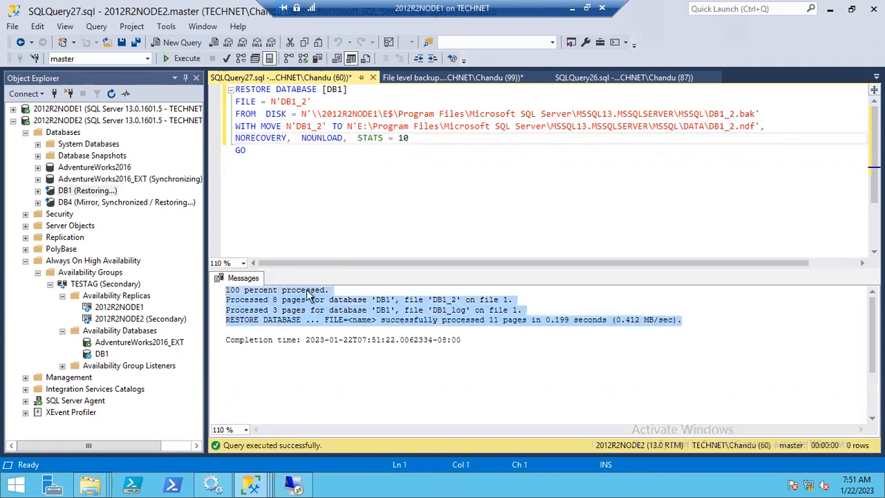
drag(279, 323, 223, 290)
Step: Refresh the databases of 2012R2NODE2 and expand 2012R2NODE1 in the server tree
right_click(63, 133)
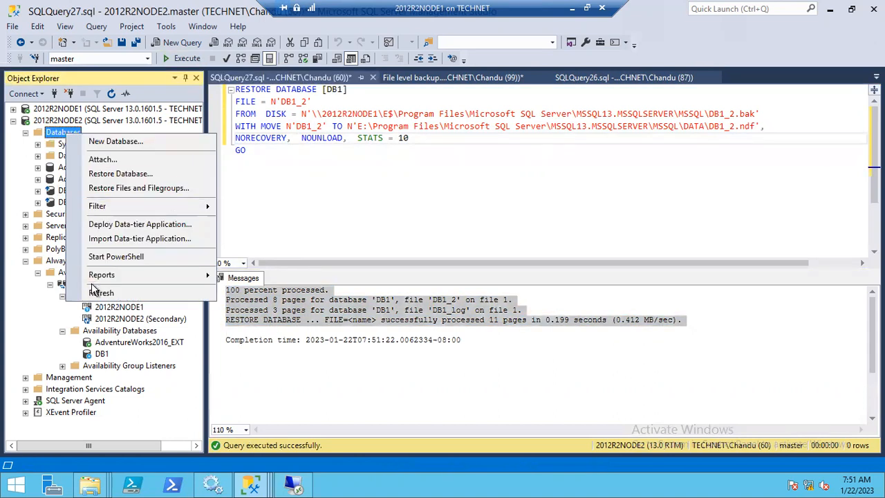
click(97, 293)
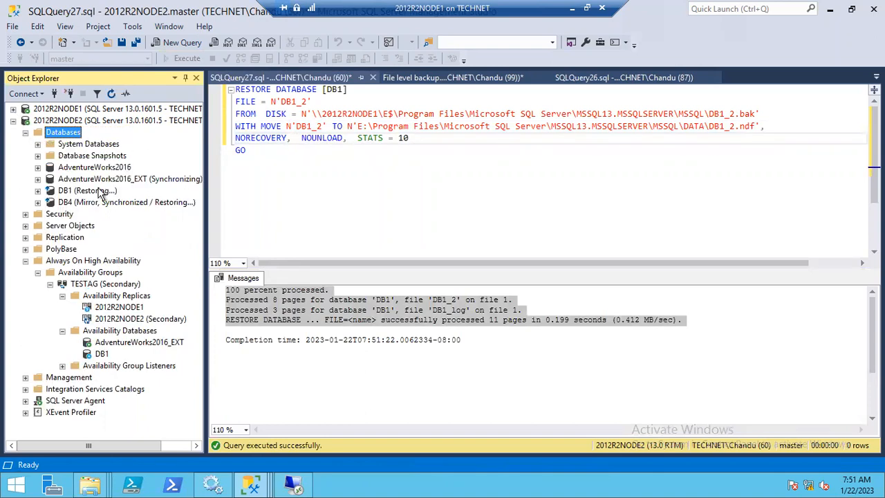
click(13, 108)
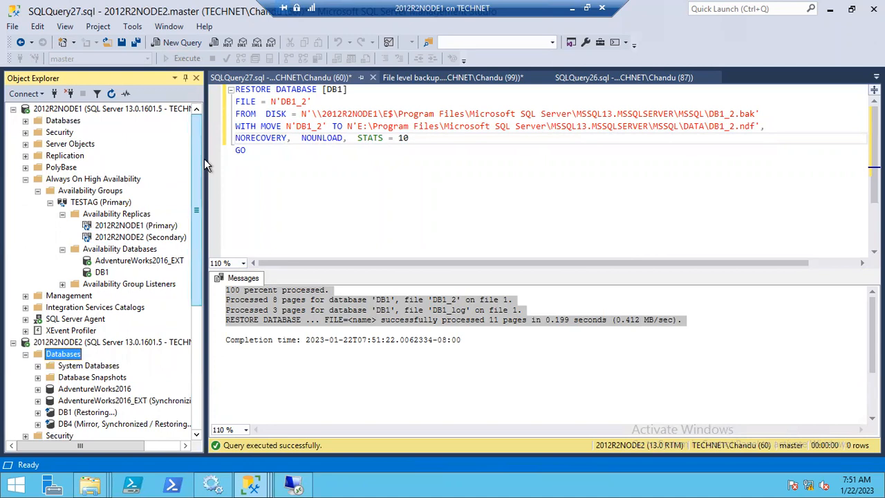
Step: Start adding a database to availability group TESTAG on 2012R2NODE1 and select DB1 as the database to add
click(211, 197)
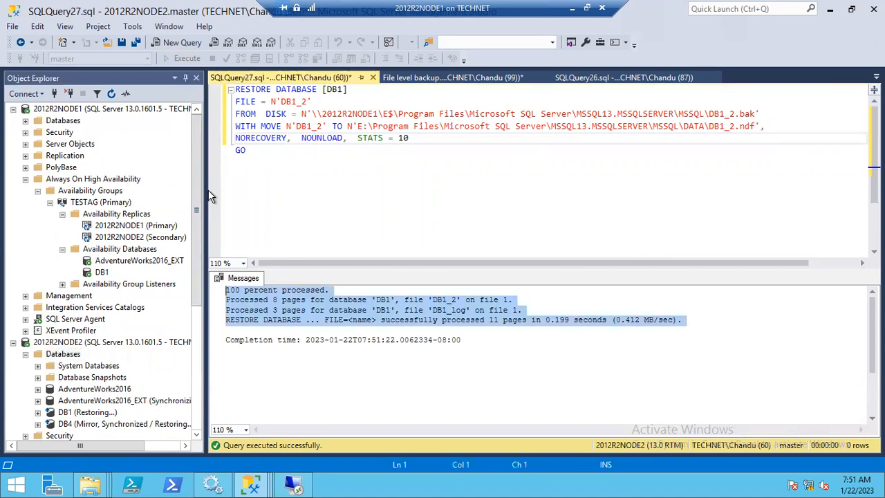
drag(206, 197, 352, 197)
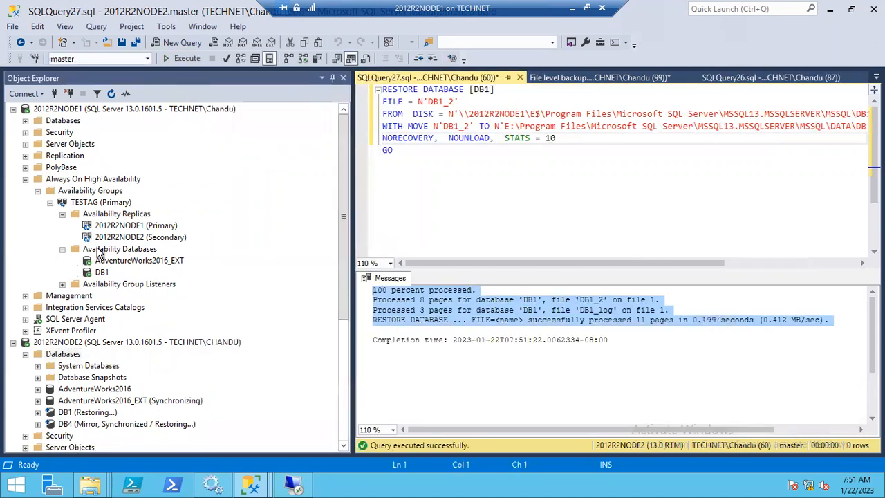
right_click(98, 252)
click(164, 256)
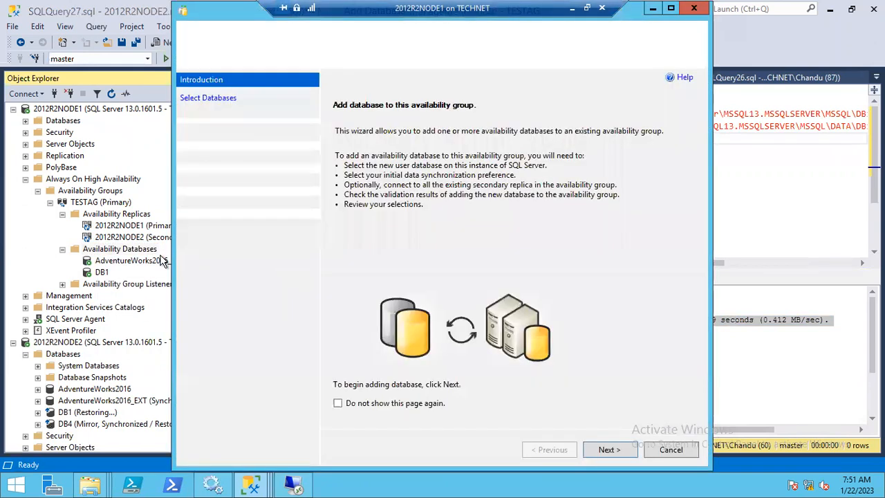
click(593, 451)
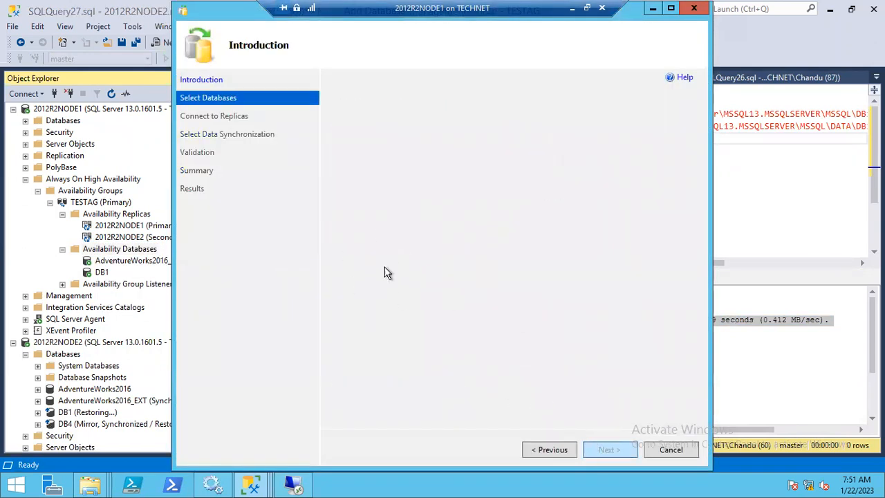
click(335, 189)
click(335, 176)
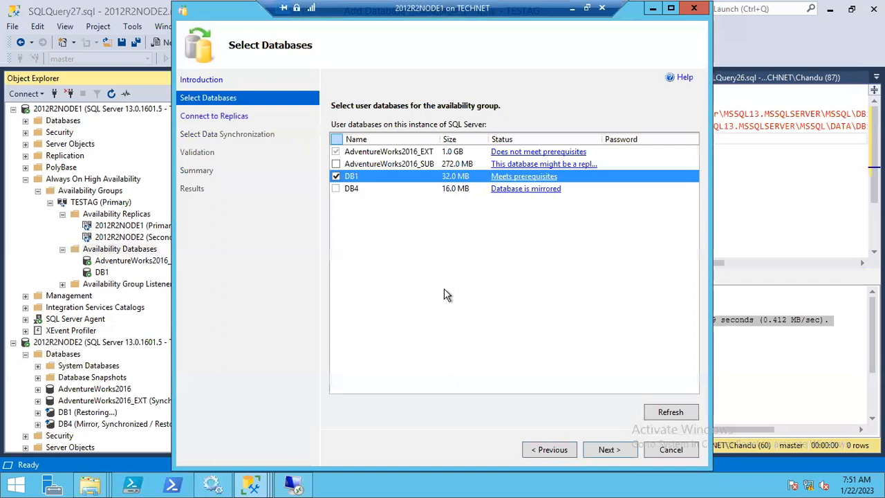
click(606, 450)
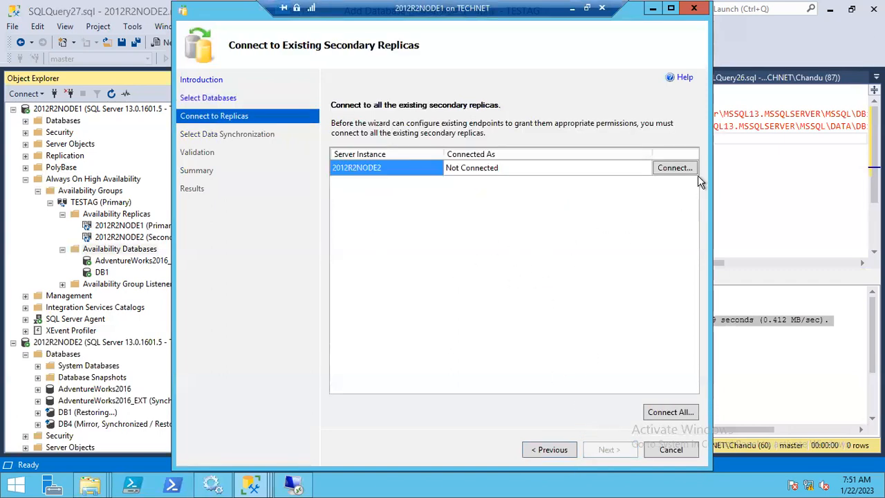
Step: Connect to the existing secondary replica 2012R2NODE2 with Windows Authentication and proceed to the data synchronization preference
click(681, 168)
click(408, 262)
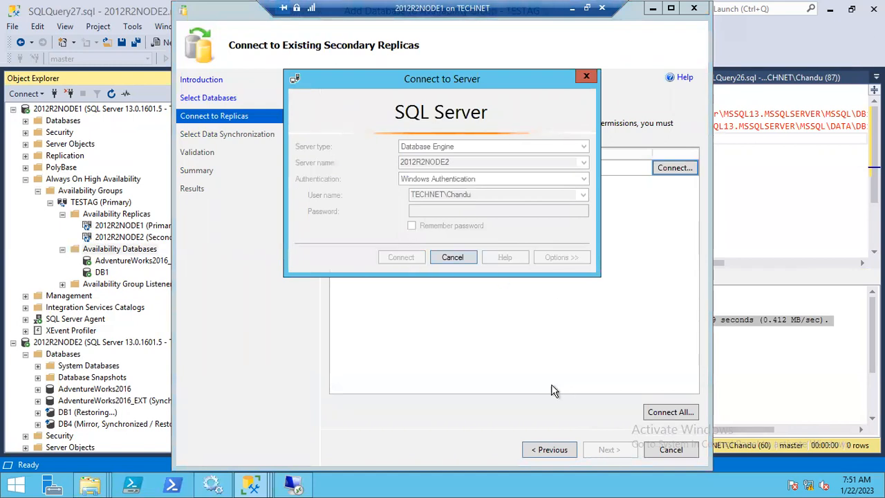
click(606, 450)
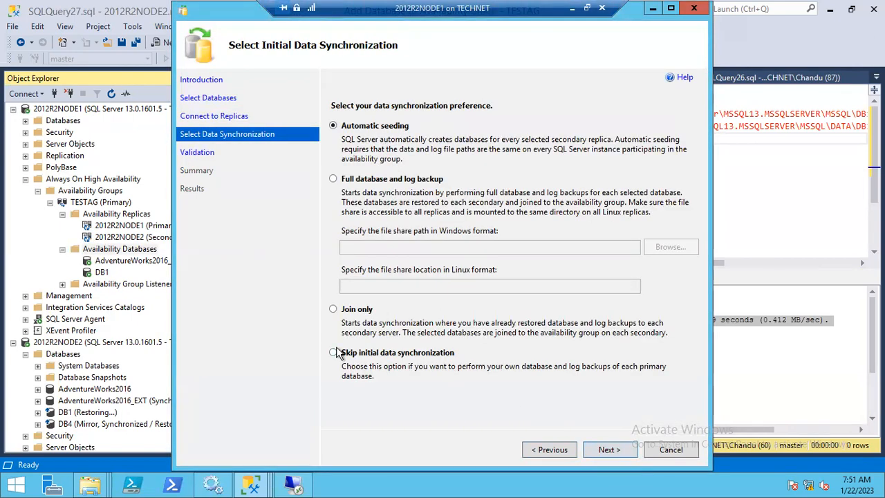
Step: Choose Skip initial data synchronization, accept the validation and summary, and finish adding DB1 to TESTAG
click(359, 359)
click(353, 311)
click(350, 357)
click(355, 311)
click(357, 357)
click(607, 451)
click(599, 449)
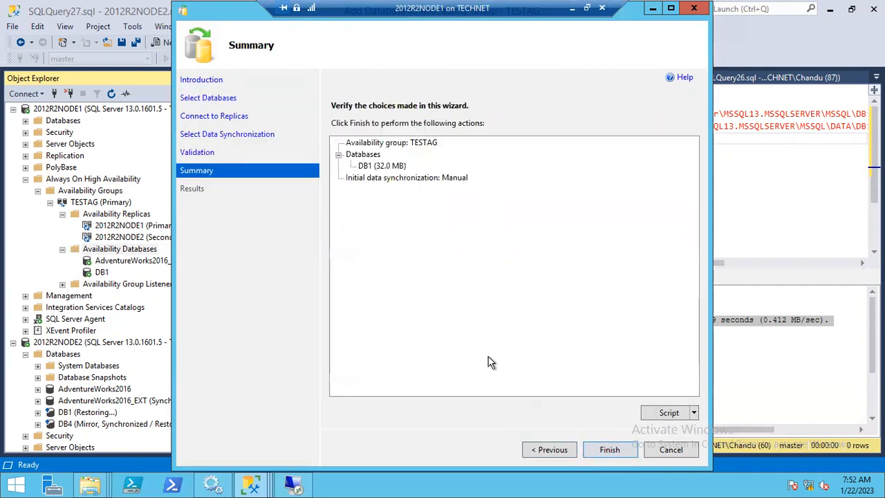
click(593, 449)
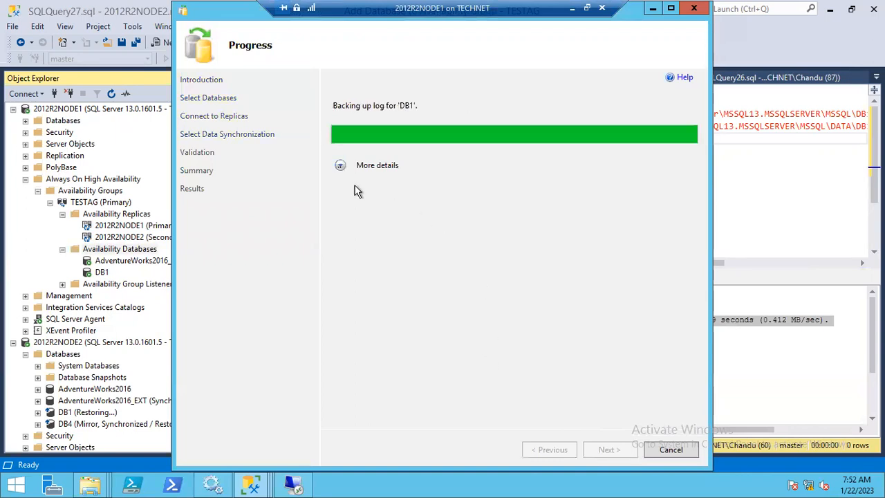
click(375, 166)
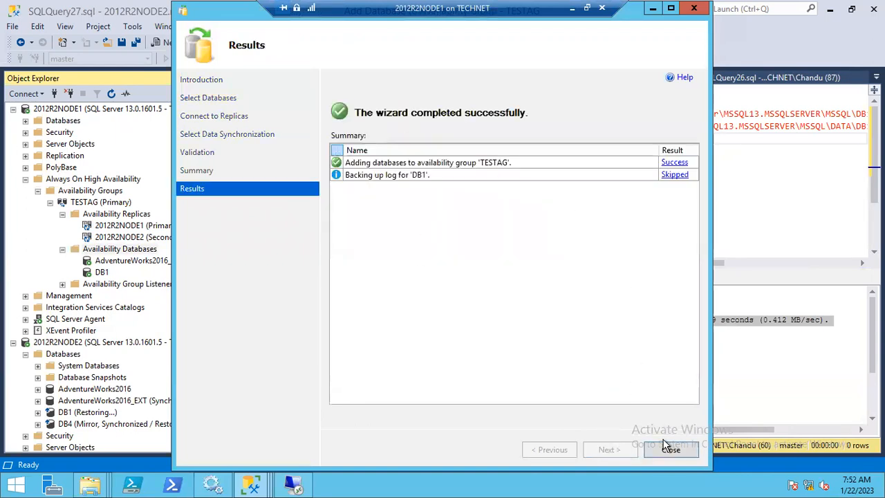
click(668, 450)
Step: Refresh the databases of 2012R2NODE1, check the state of DB1, and collapse that server
double_click(63, 120)
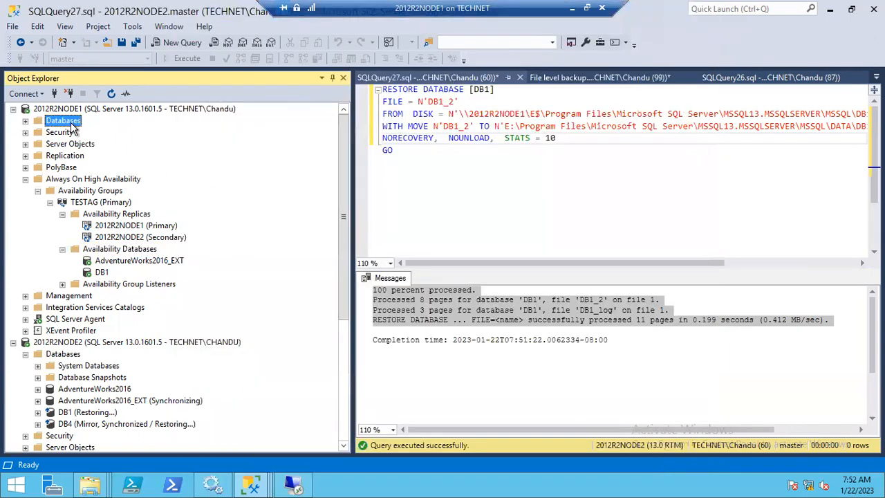
click(111, 93)
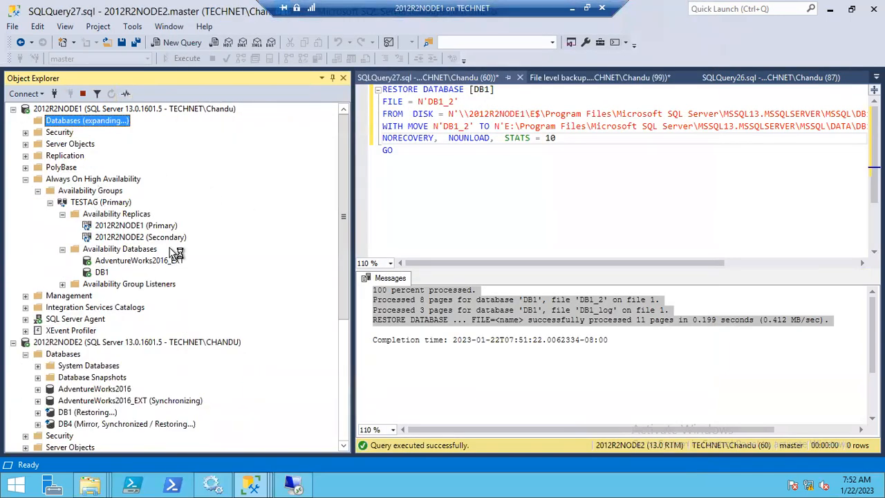
click(66, 180)
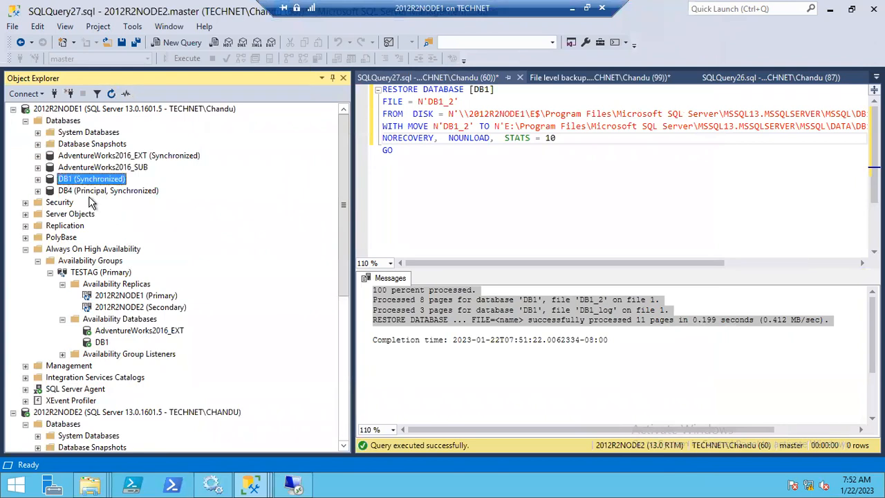
click(14, 109)
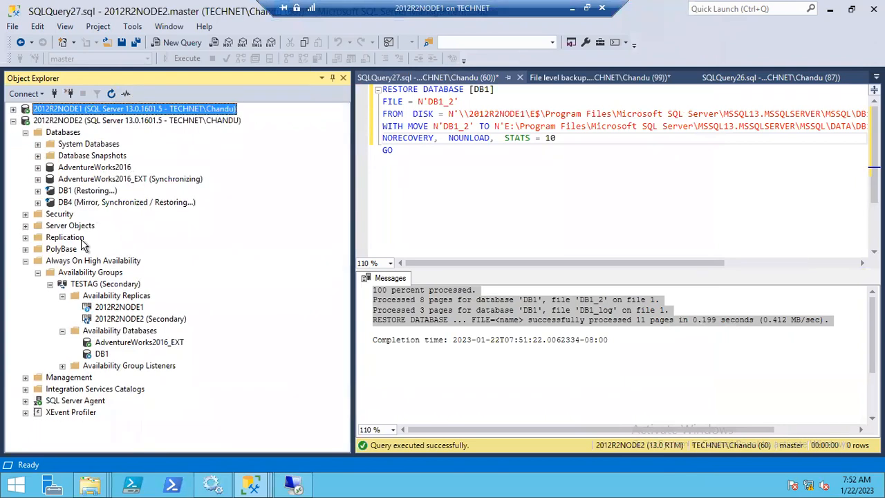
Step: Refresh the availability databases on 2012R2NODE2 and generate a script for joining DB1 to TESTAG in a new query
click(105, 334)
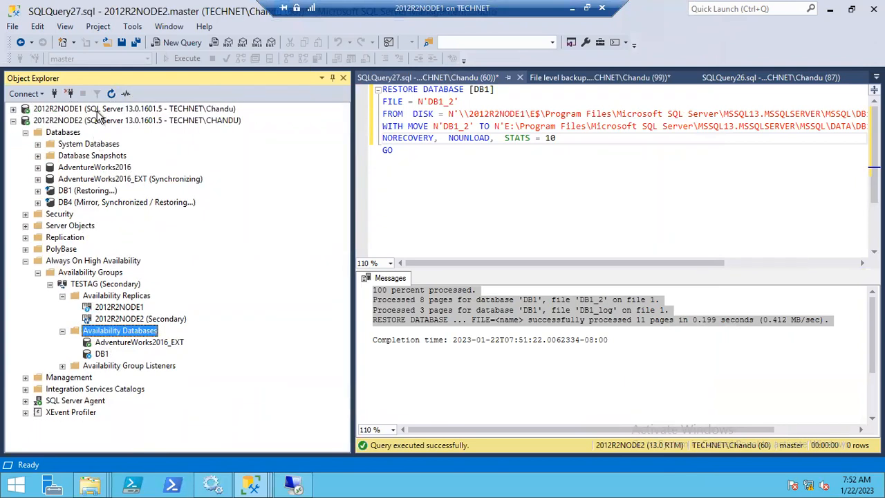
key(F5)
right_click(100, 355)
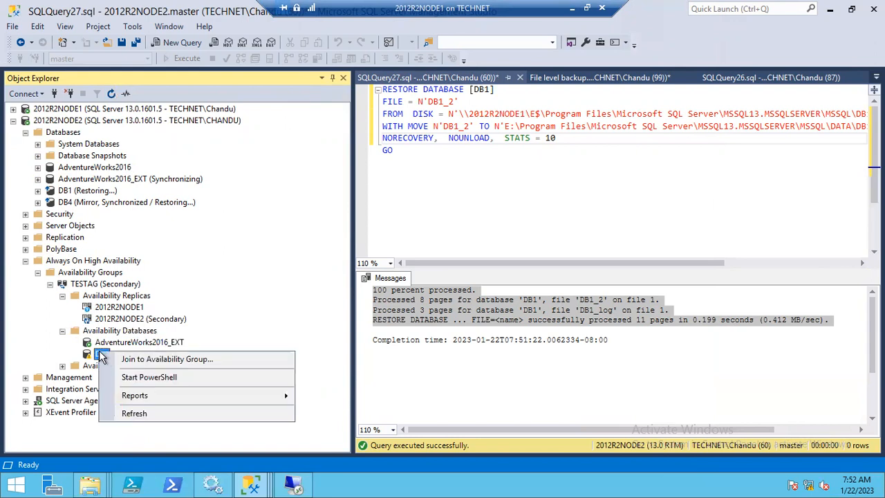
click(144, 360)
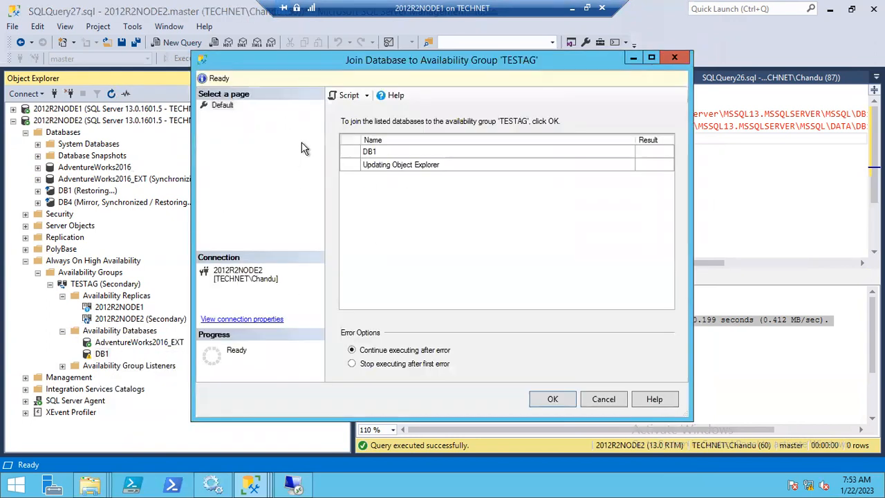
click(552, 399)
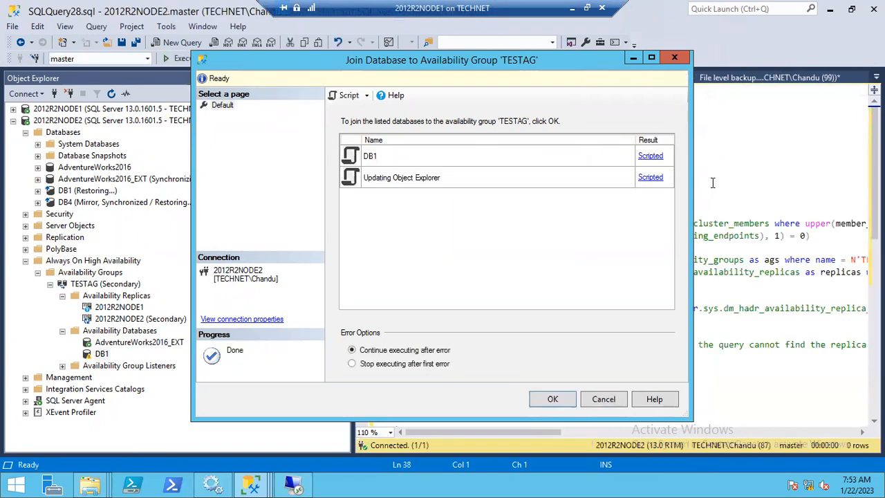
click(727, 179)
Step: Delete the replica wait block from the join script, keeping only the ALTER DATABASE [DB1] statement and GO
click(389, 101)
scroll(389, 102, down, 1)
scroll(401, 96, up, 1)
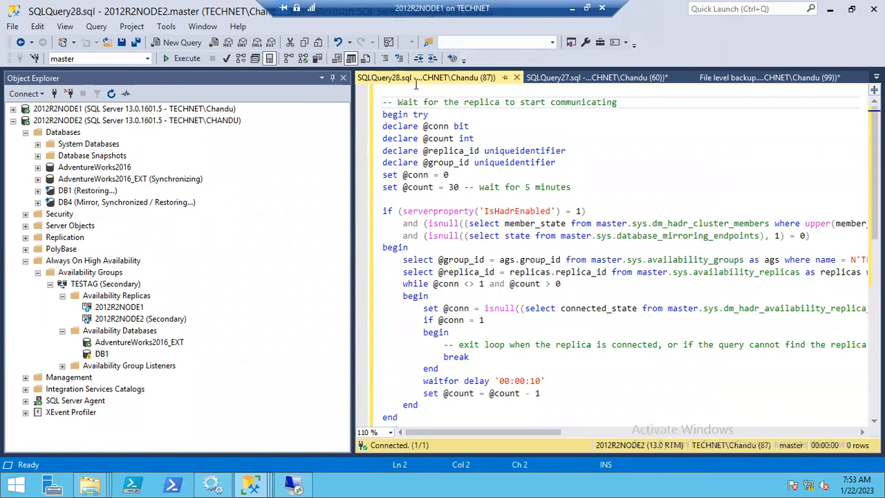
key(Left)
scroll(438, 241, down, 4)
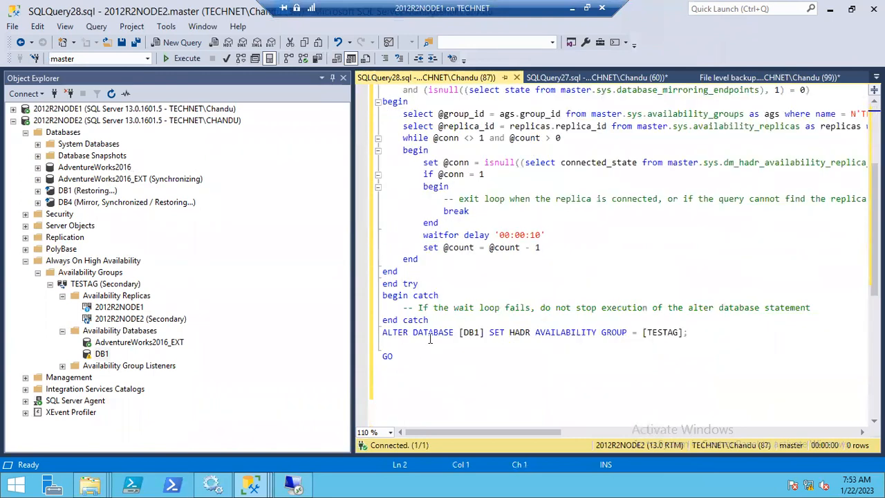
shift+click(442, 319)
key(Delete)
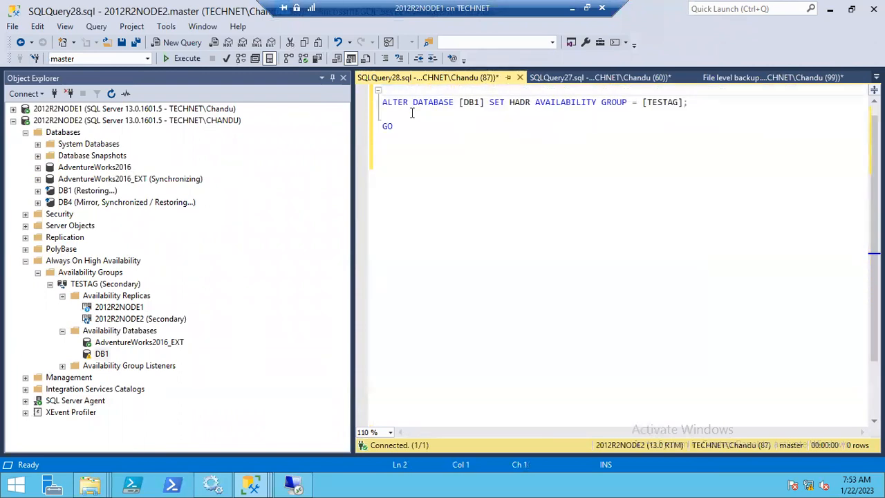
Step: Try to join DB1 by executing ALTER DATABASE [DB1] SET HADR AVAILABILITY GROUP = [TESTAG]; on 2012R2NODE2
click(507, 102)
drag(509, 102, 689, 102)
click(585, 124)
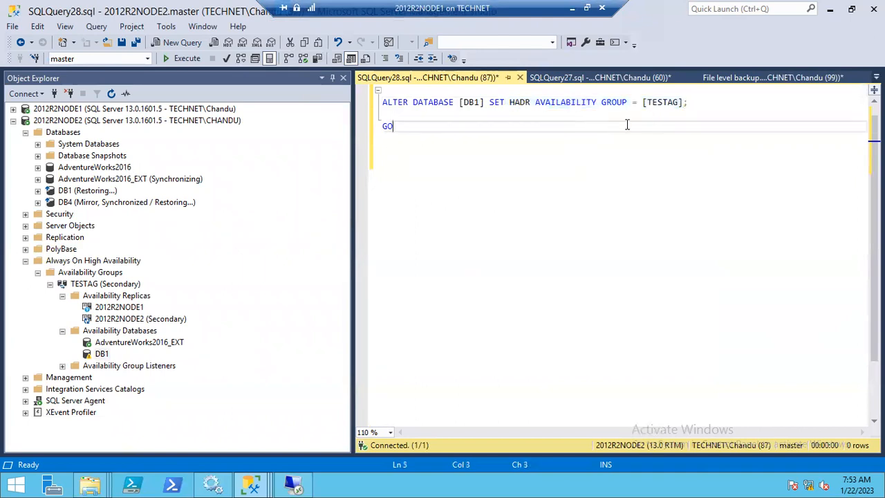
click(182, 58)
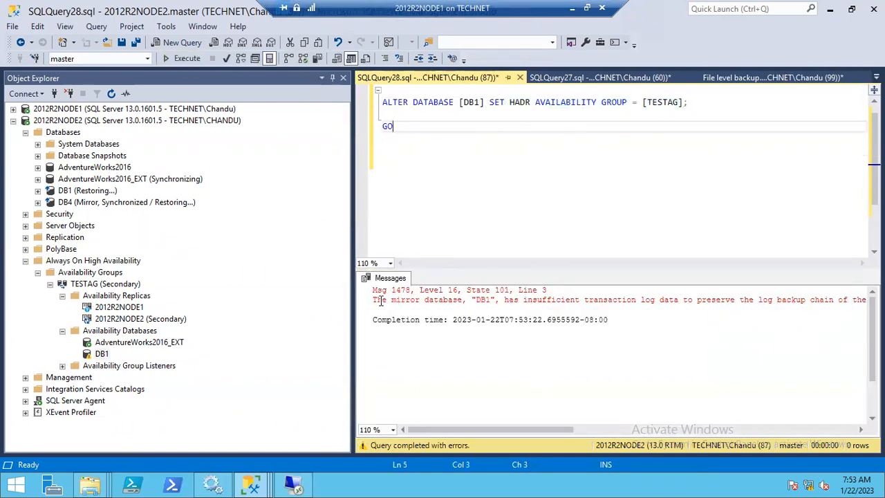
Step: Read the full message returned by the join statement, including the part that runs beyond the visible width
drag(374, 291, 415, 310)
click(593, 310)
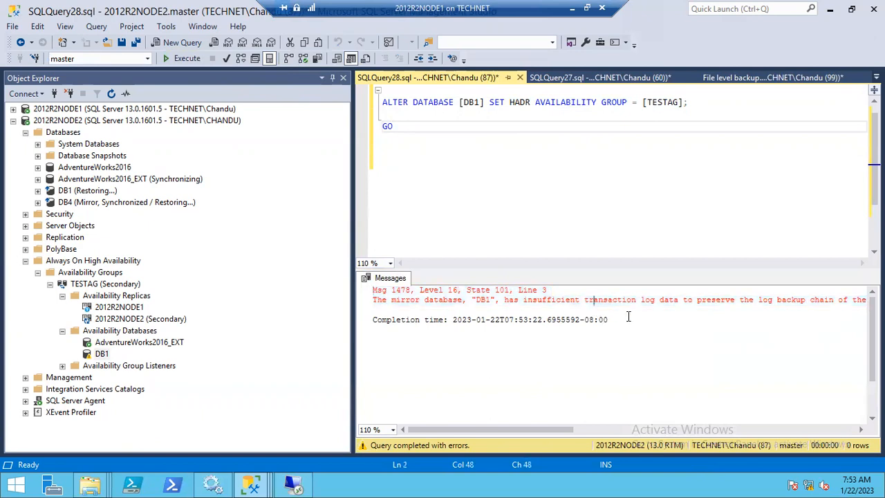
drag(679, 301, 614, 302)
drag(545, 430, 602, 430)
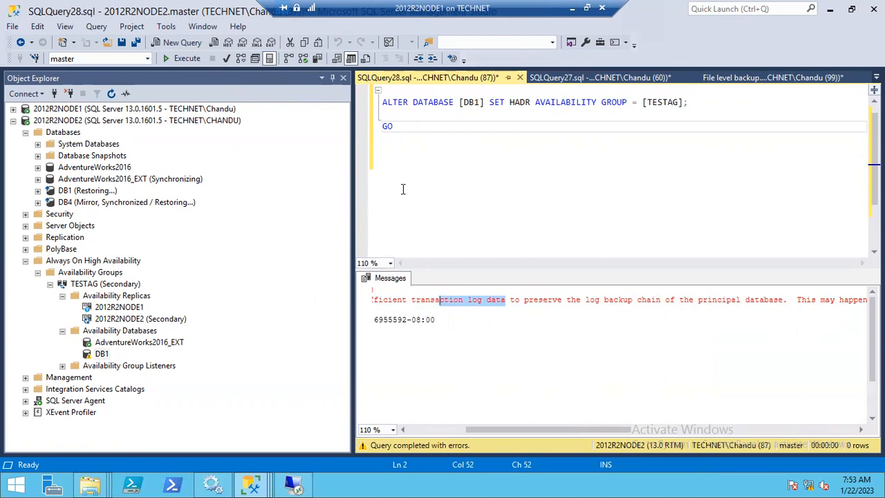
drag(431, 429, 474, 432)
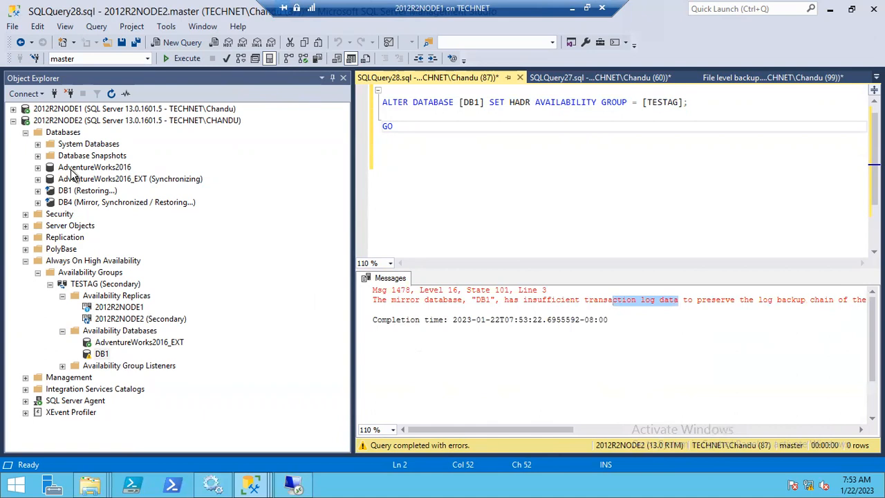
Step: Expand 2012R2NODE1 and open the backup settings for its DB1 database
click(13, 108)
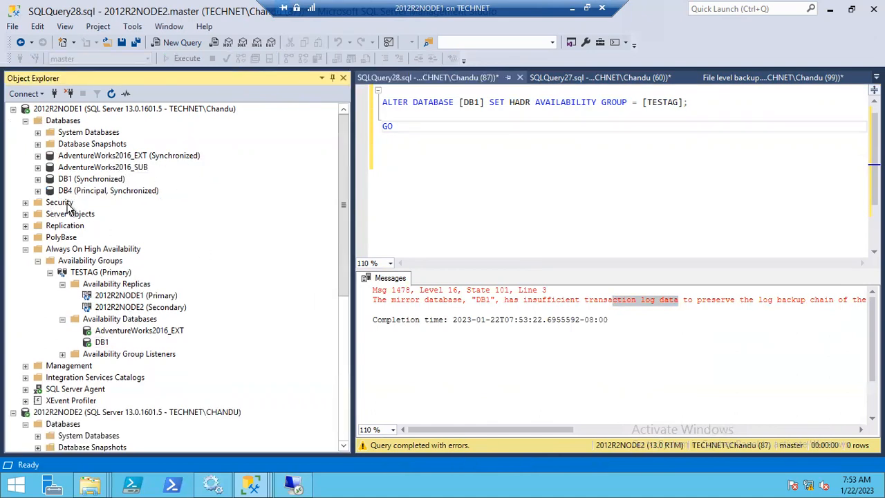
click(81, 180)
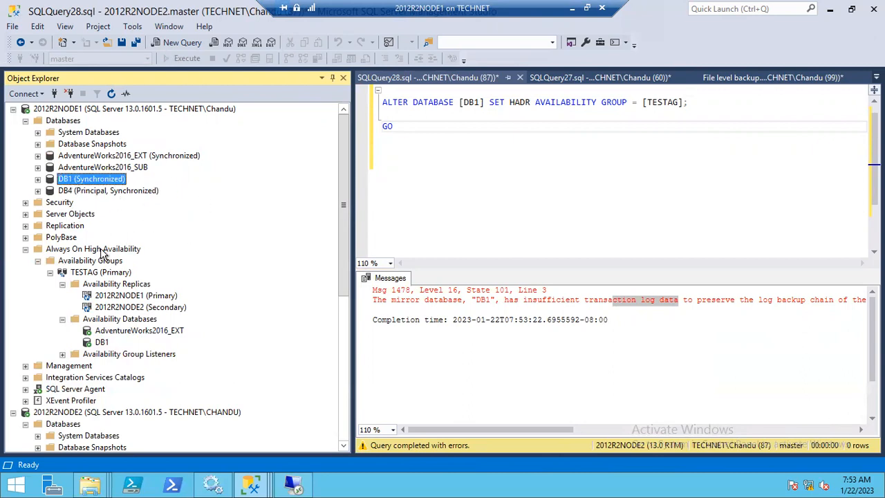
right_click(82, 179)
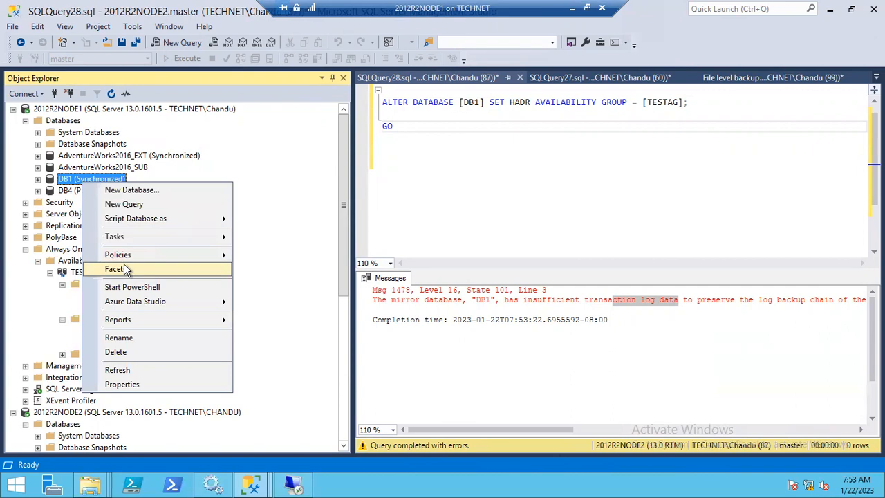
mouse_move(134, 237)
click(284, 184)
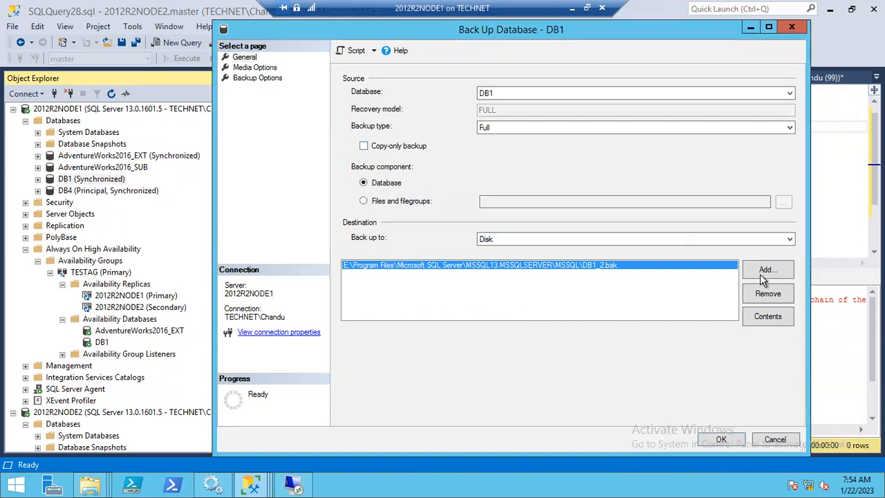
Step: Replace the backup destination with DB1_tran.trn in the MSSQL\Backup folder and run the full backup of DB1
click(761, 296)
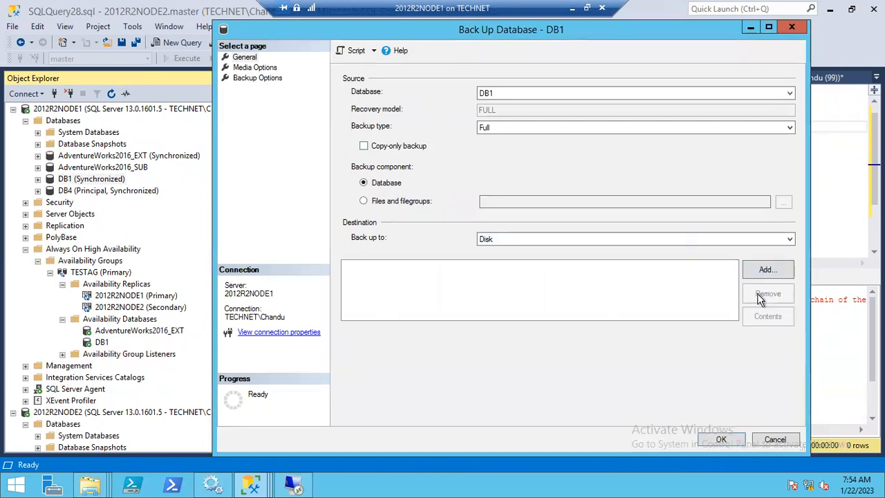
click(765, 270)
click(509, 240)
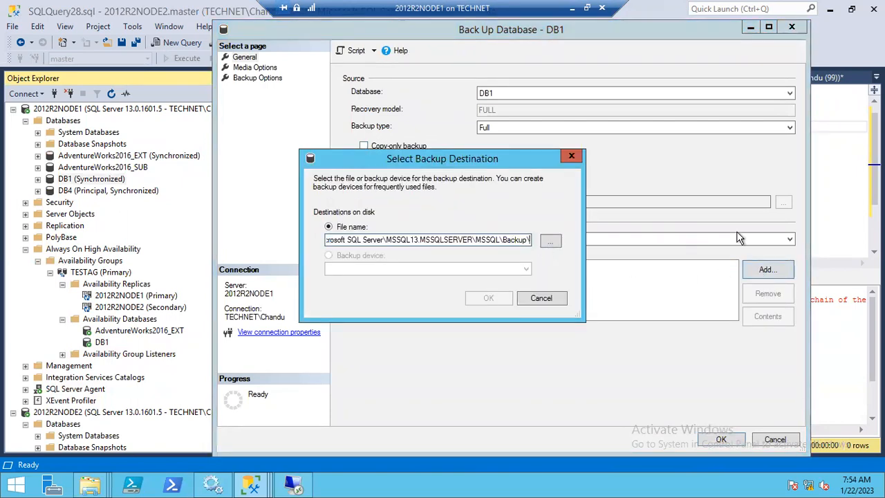
text(DB1)
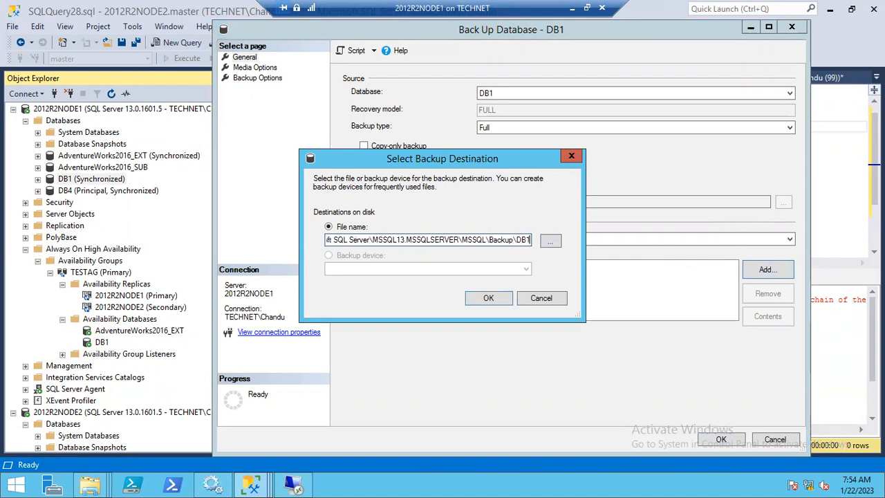
text(_tra)
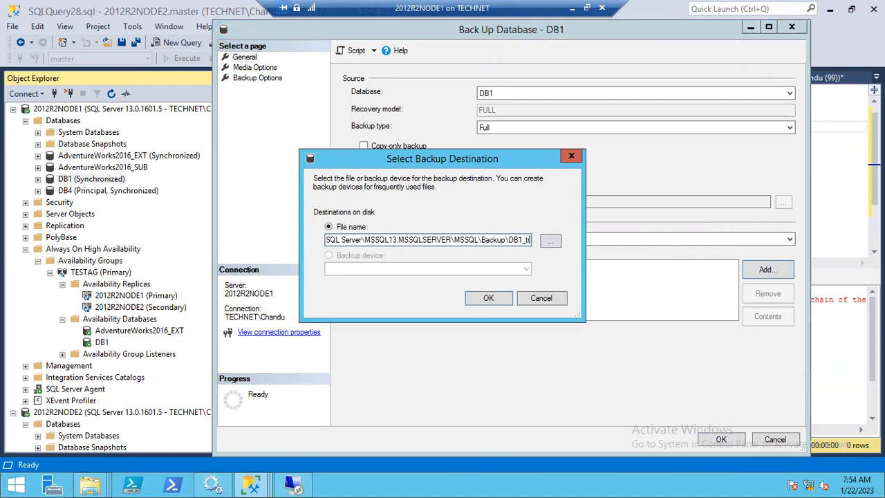
text(n.trn)
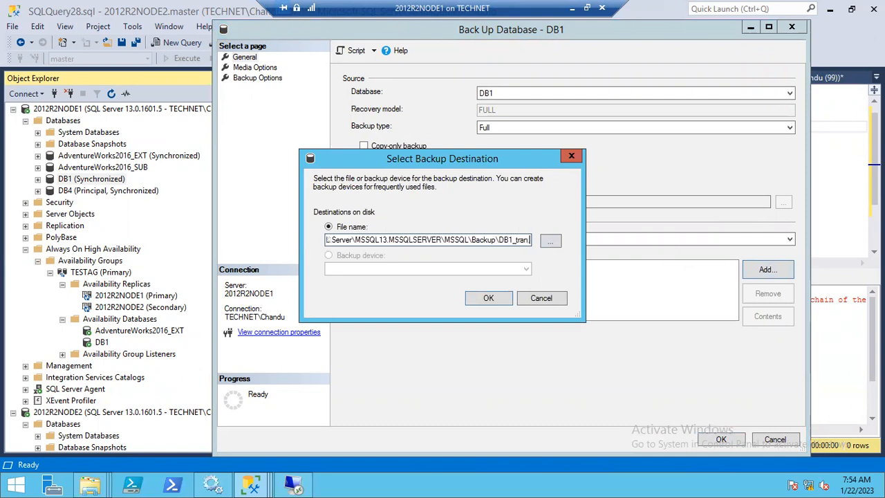
click(488, 298)
click(736, 441)
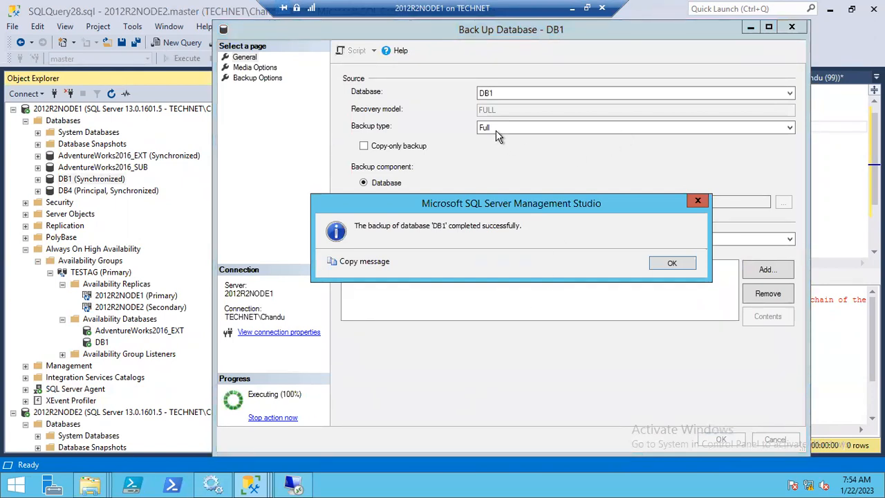
click(655, 269)
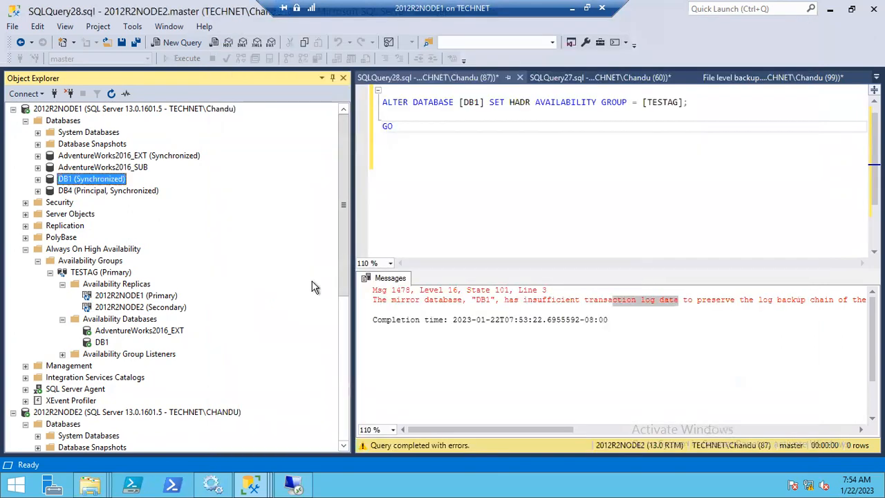
Step: Open the backup settings for DB1 on 2012R2NODE1 again, set the backup type to Transaction Log and remove the existing destination
right_click(50, 181)
mouse_move(126, 236)
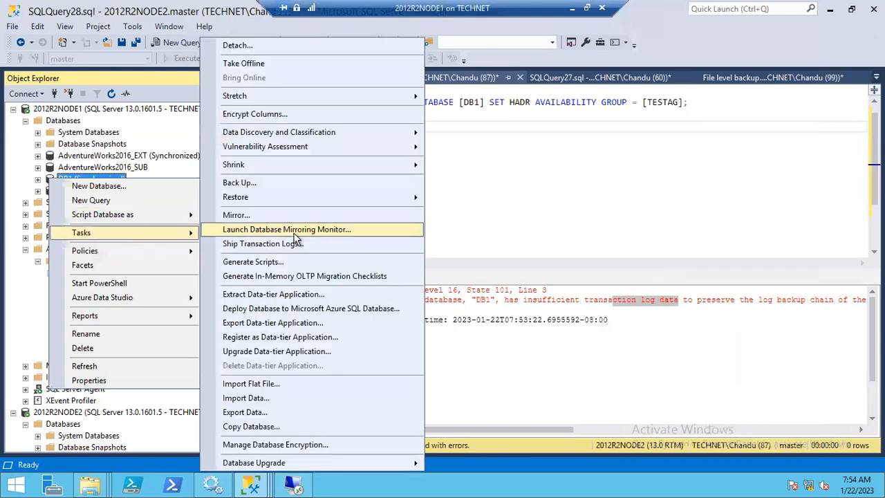
click(258, 182)
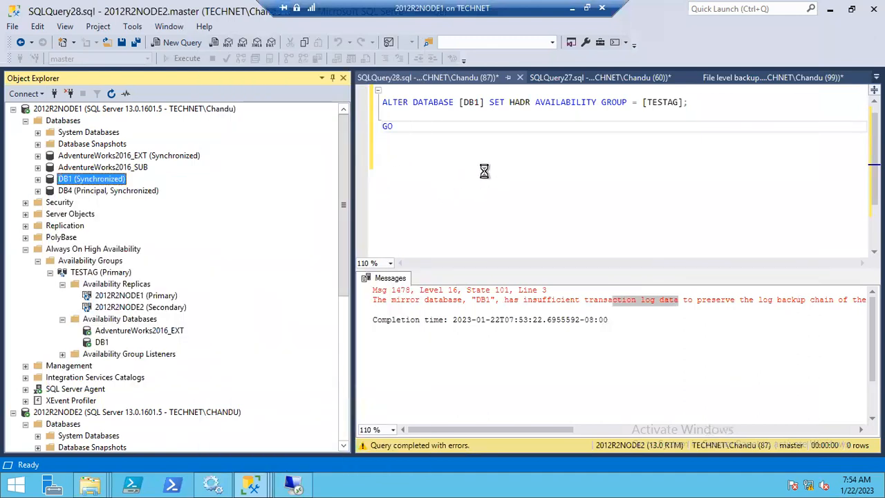
click(509, 128)
click(498, 157)
click(780, 296)
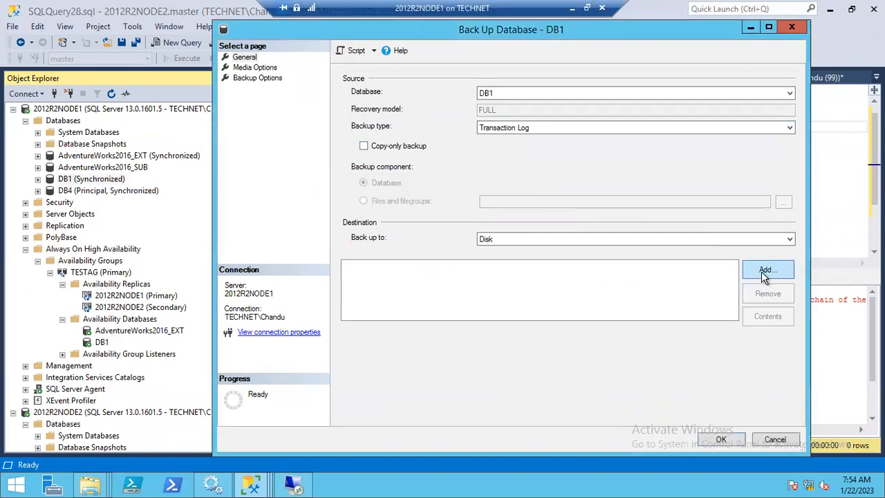
Step: Add DB1_log.trn in the MSSQL\Backup folder as destination and run the transaction log backup of DB1
click(765, 270)
key(End)
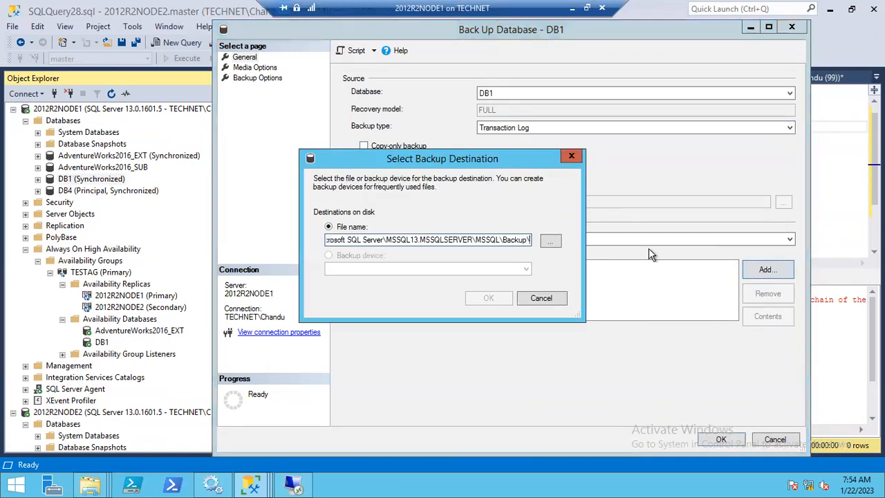
text(DB1)
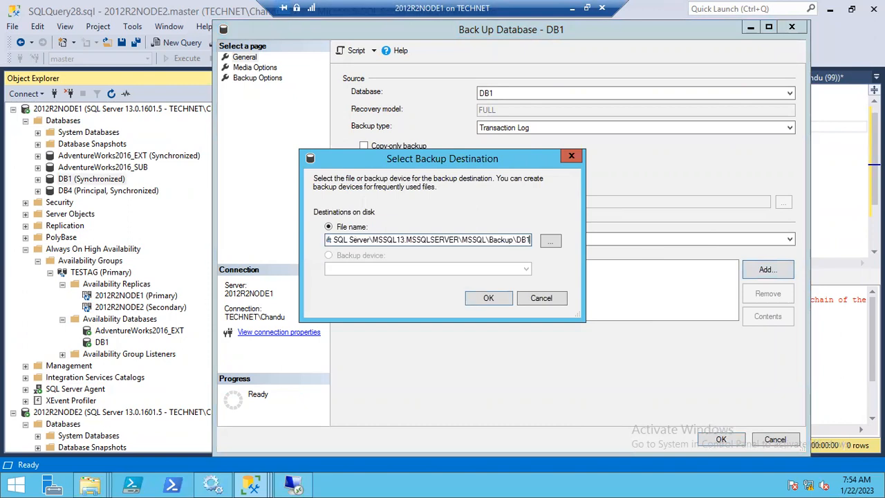
text(.trn)
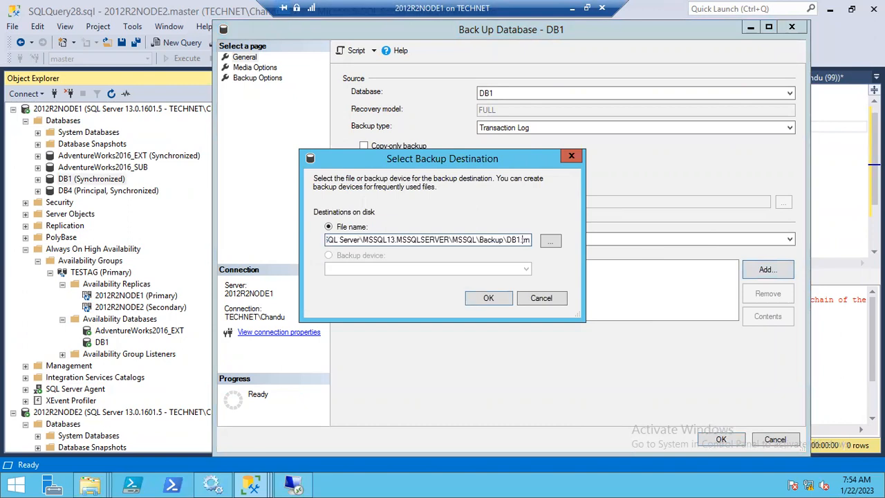
text(_log)
key(Return)
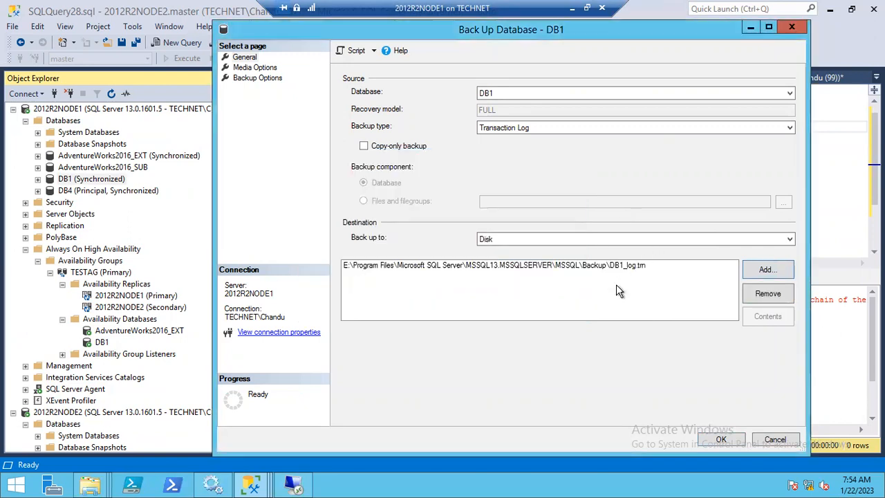
click(708, 442)
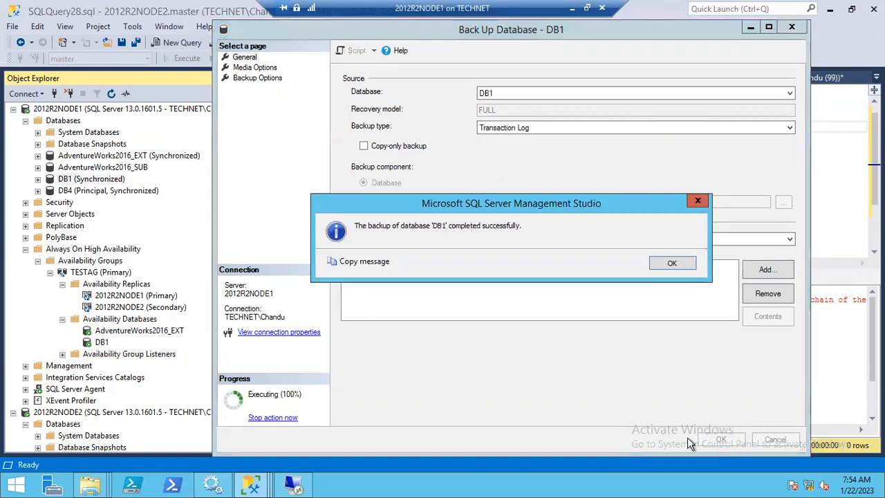
click(673, 262)
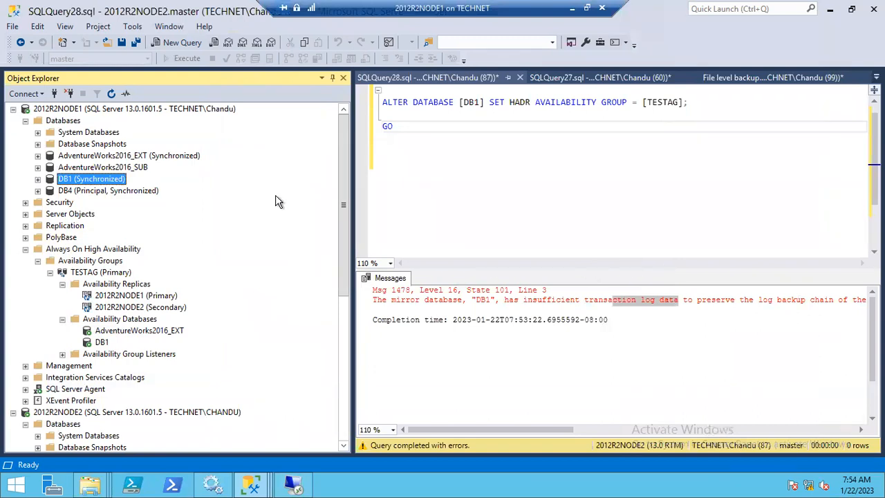
Step: Open the transaction log restore for DB1 on 2012R2NODE2 and browse for a backup file from a device
scroll(260, 308, down, 5)
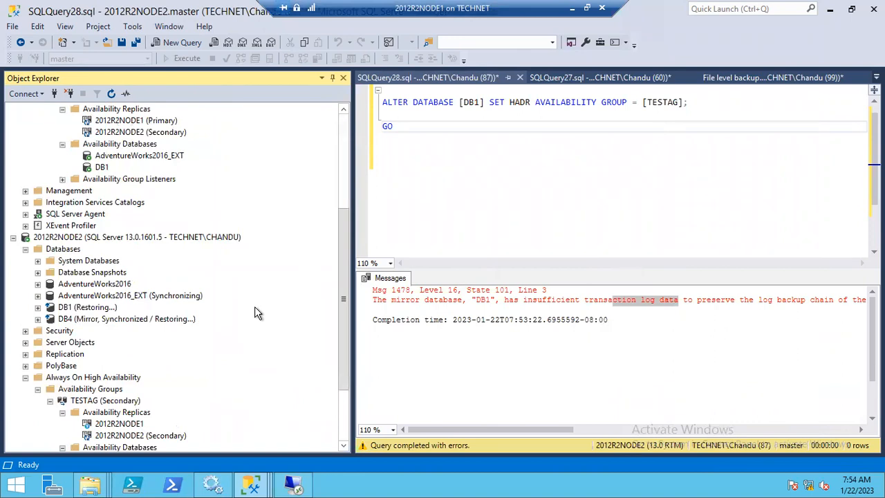
scroll(255, 312, down, 3)
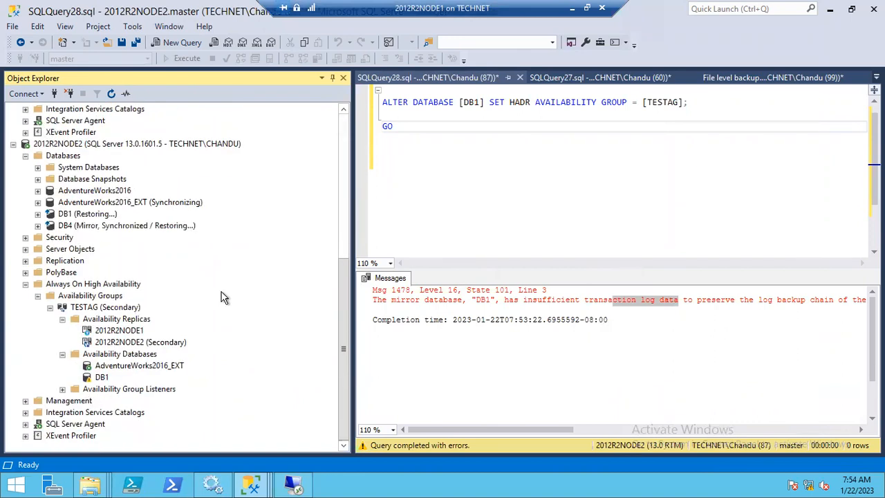
right_click(68, 215)
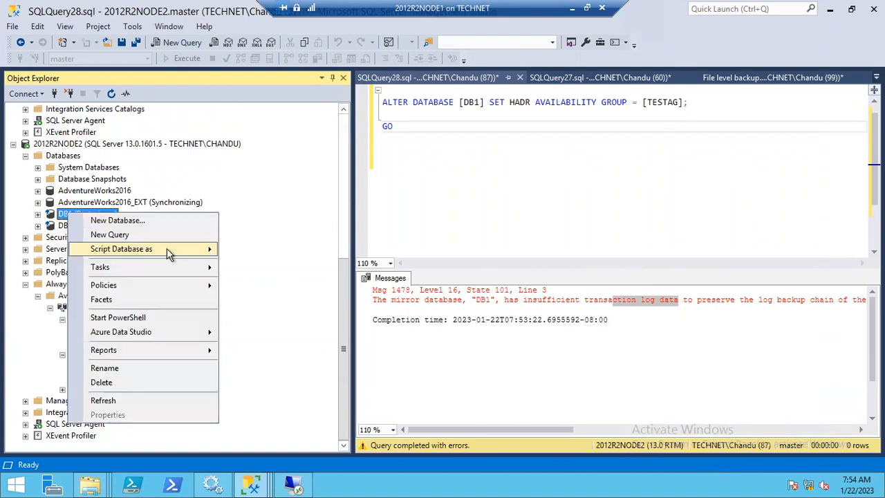
mouse_move(166, 271)
mouse_move(298, 197)
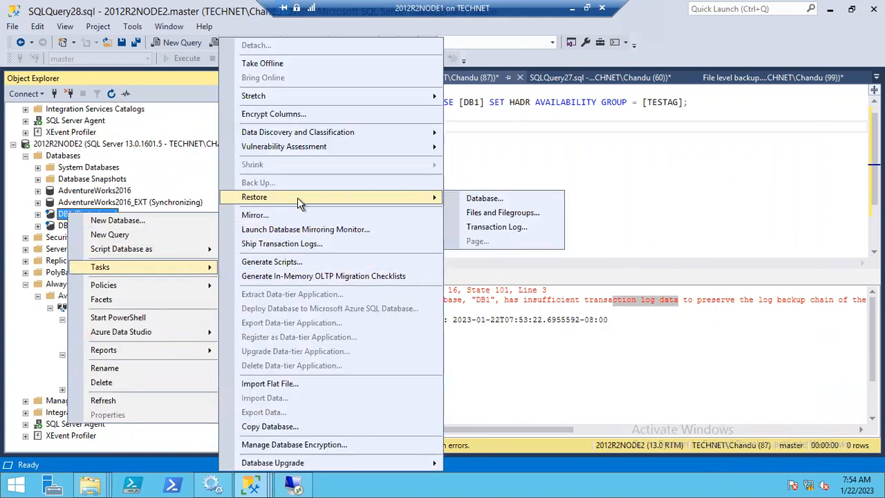
click(483, 228)
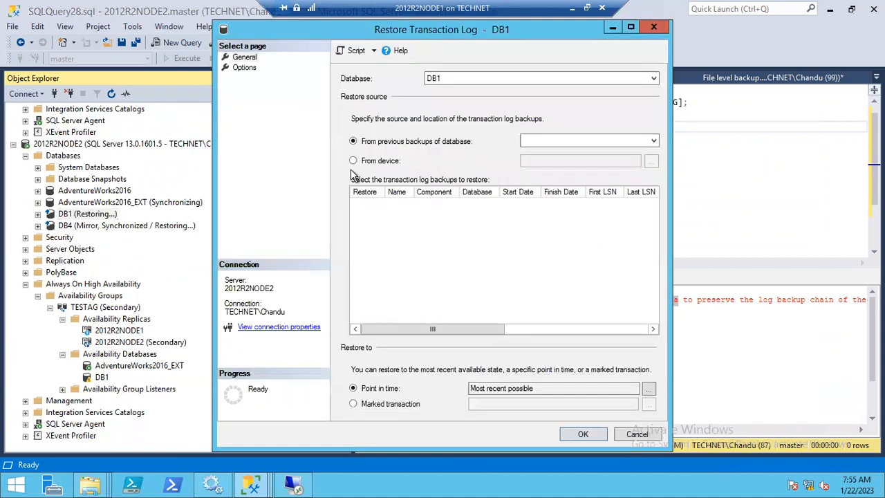
click(353, 161)
click(651, 164)
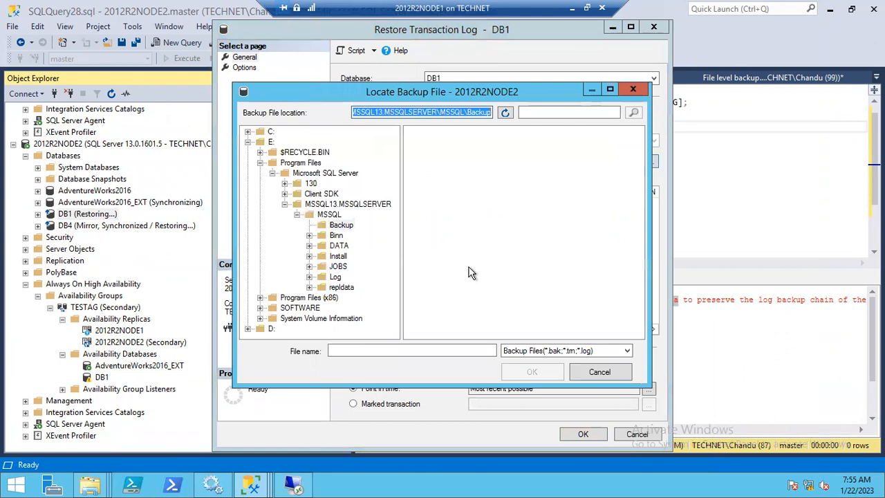
Step: Choose DB1_log.trn as restore source from the MSSQL\Backup folder under \\2012R2NODE1\E$\Program Files\Microsoft SQL Server\MSSQL13.MSSQLSERVER
text(\\)
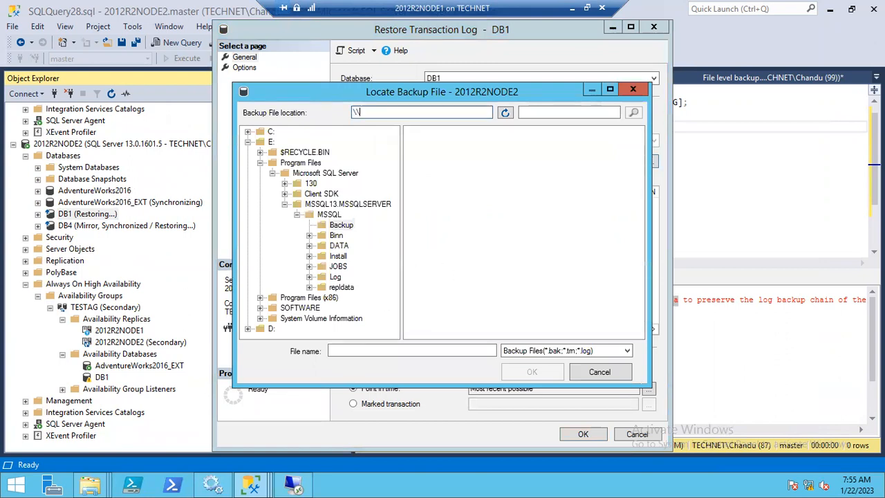
text(2012R2NODE1\E$\Program Files)
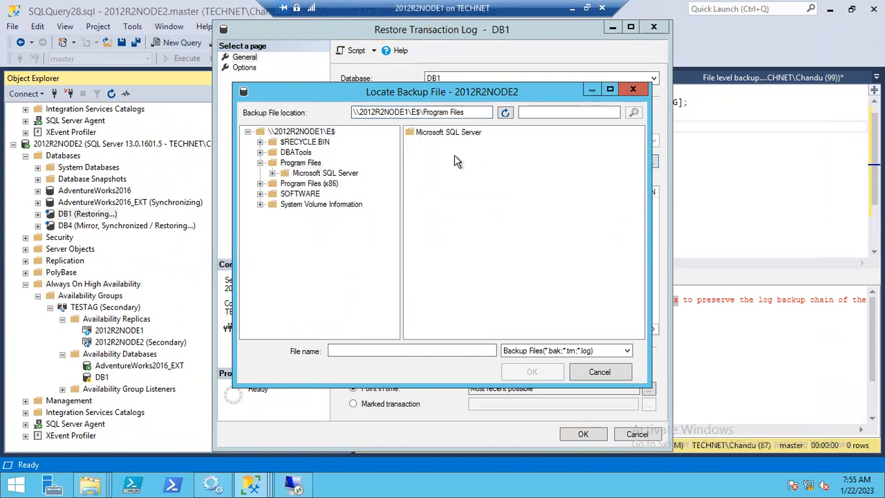
double_click(437, 132)
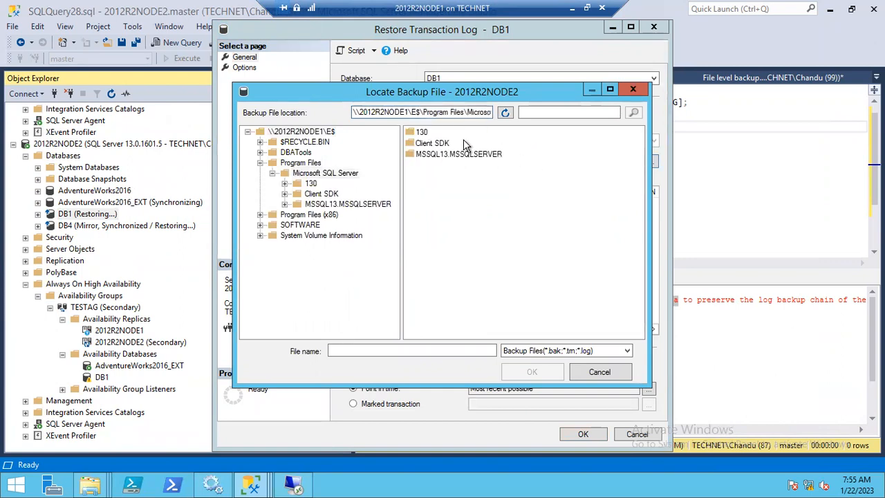
double_click(443, 153)
double_click(432, 134)
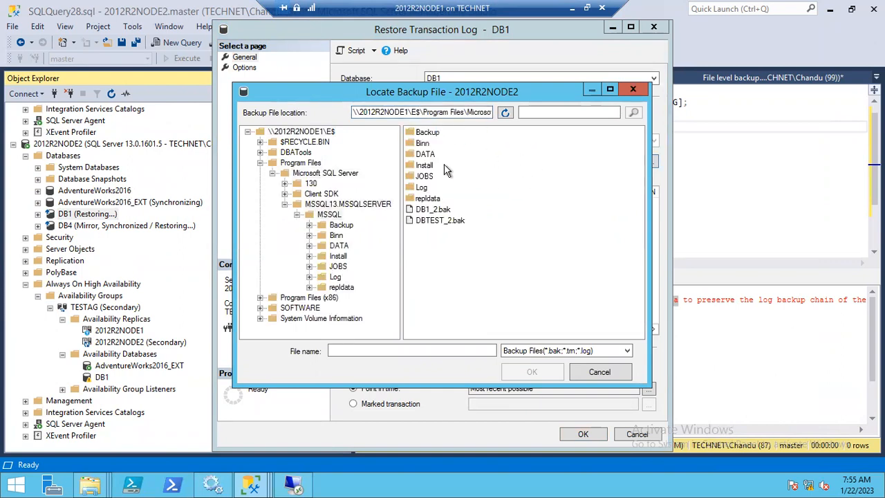
click(426, 135)
double_click(442, 135)
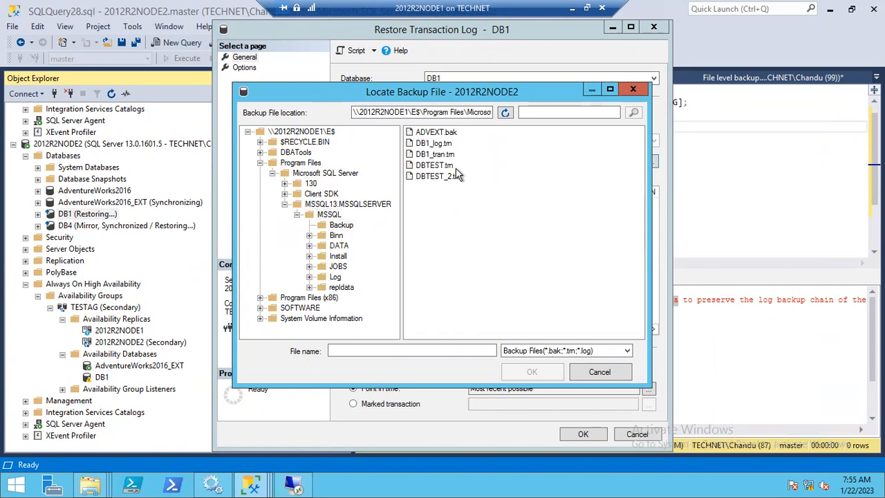
click(441, 145)
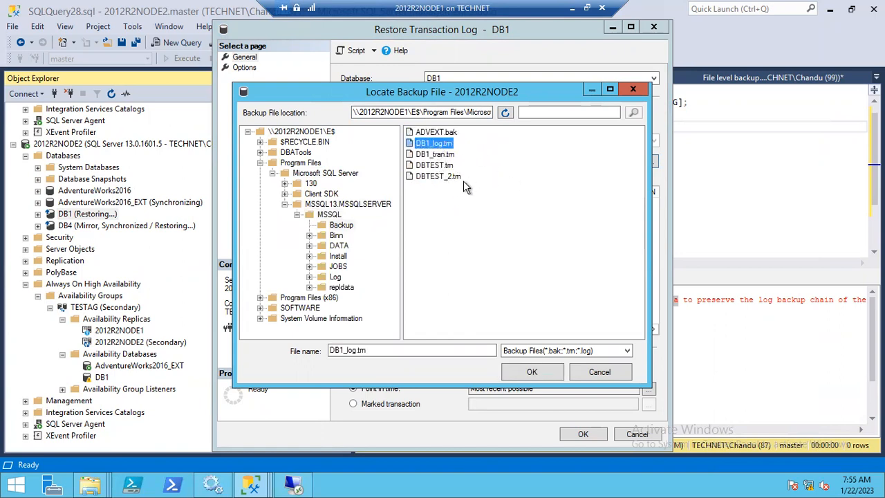
click(522, 372)
click(460, 332)
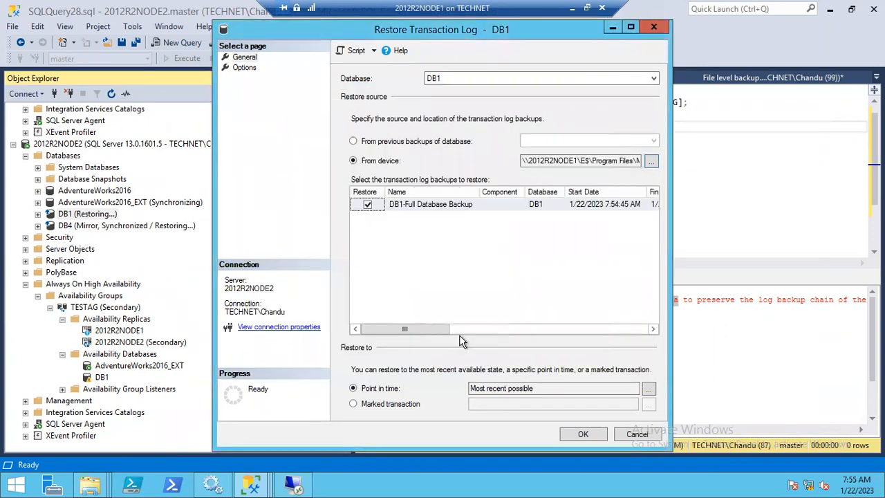
Step: Set the recovery state to RESTORE WITH NORECOVERY and restore the DB1 transaction log on 2012R2NODE2
click(242, 71)
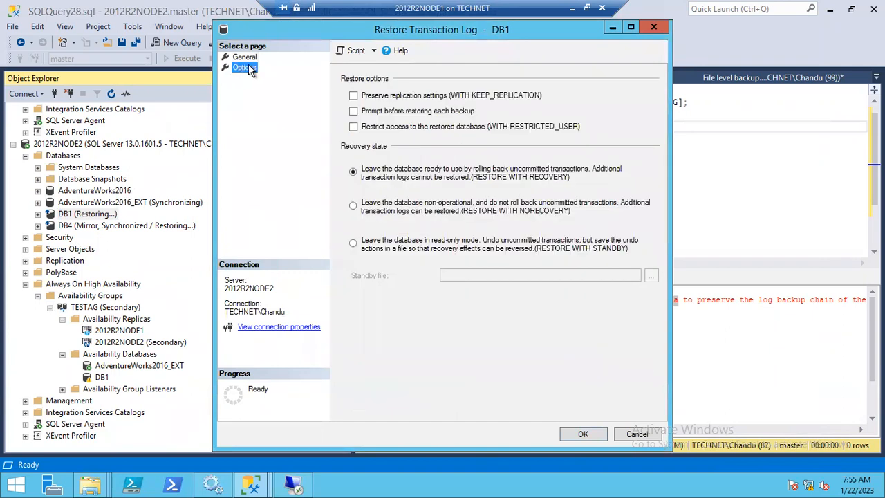
click(381, 206)
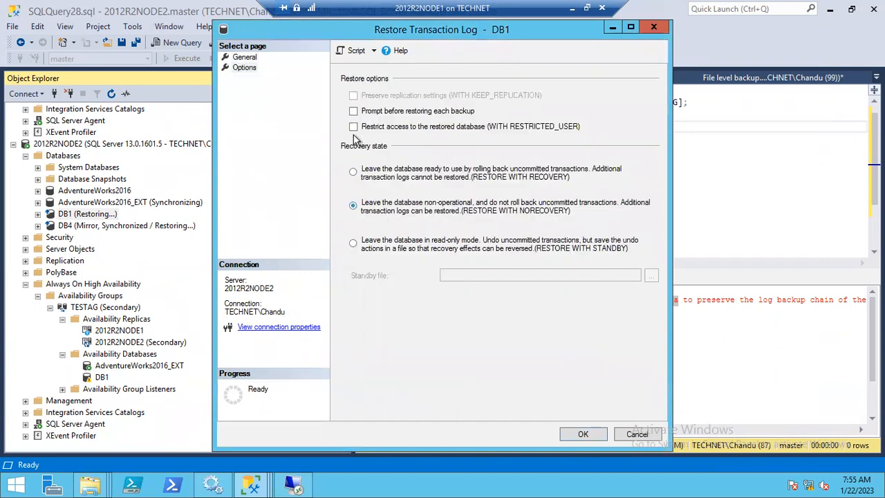
click(566, 437)
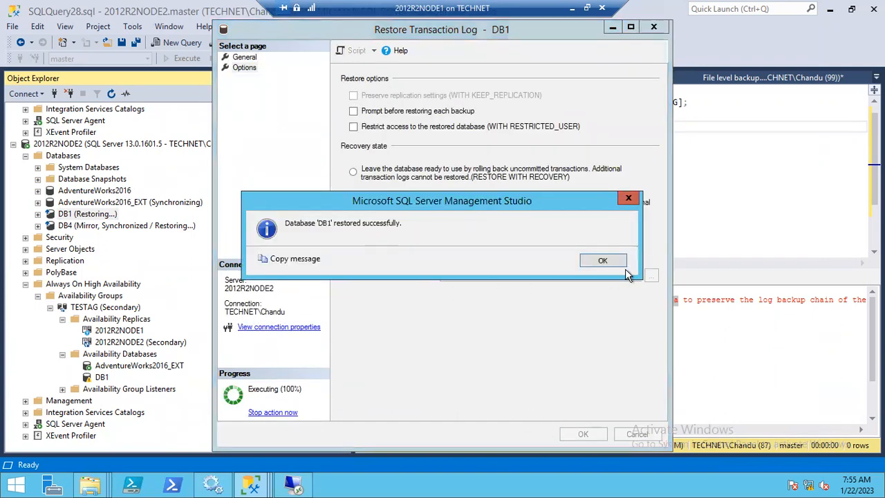
click(608, 266)
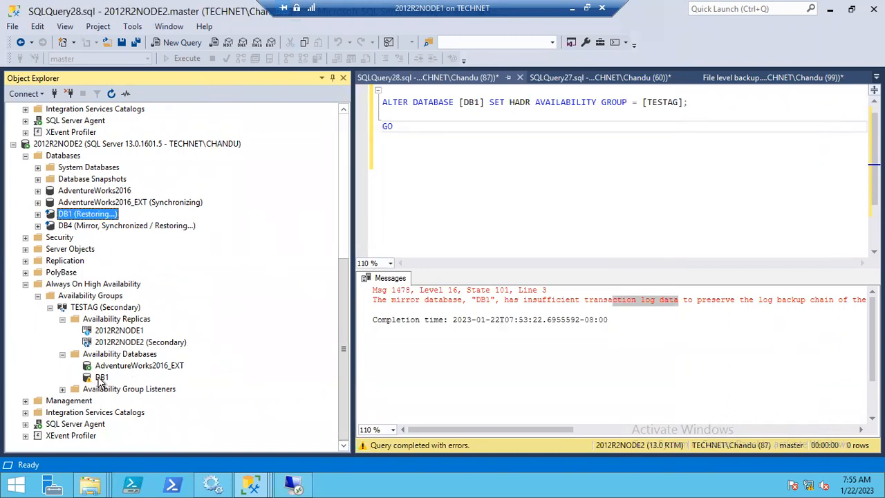
right_click(100, 383)
click(146, 384)
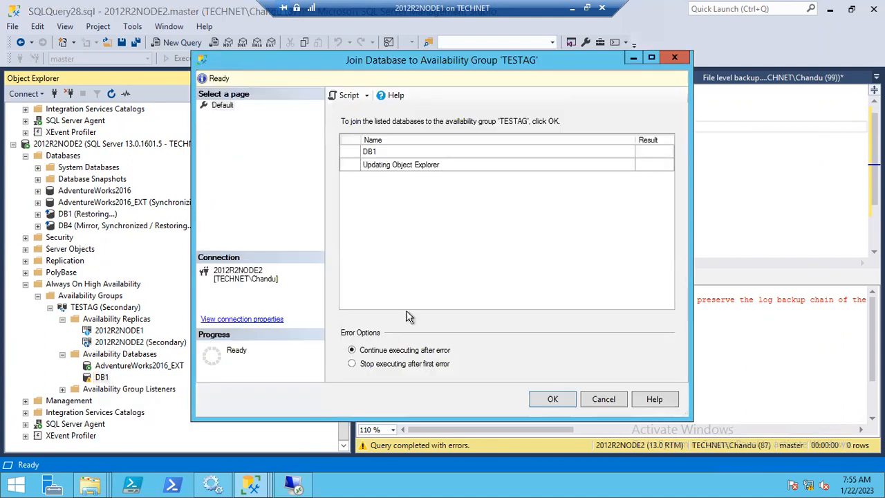
key(Escape)
Step: Execute ALTER DATABASE [DB1] SET HADR AVAILABILITY GROUP = [TESTAG]; on 2012R2NODE2 again to join DB1
click(182, 58)
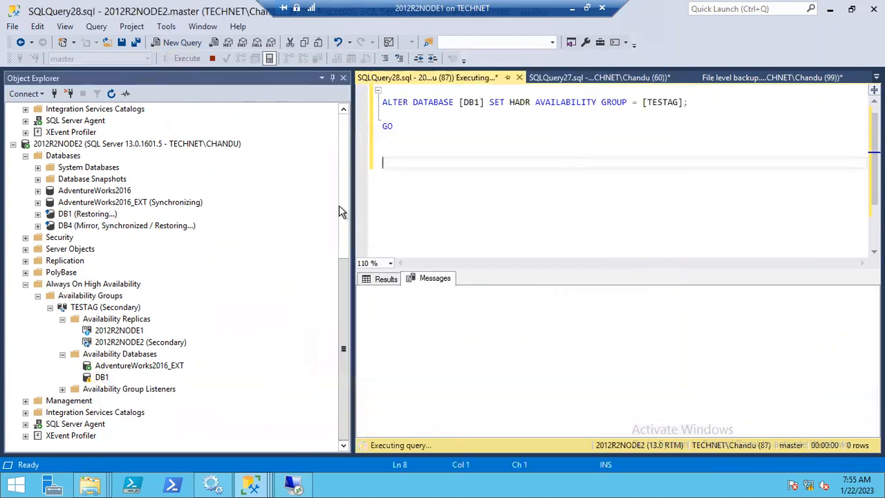
Step: Refresh the Availability Databases of TESTAG and the Databases folder on 2012R2NODE2 to check the state of DB1
drag(632, 350, 365, 269)
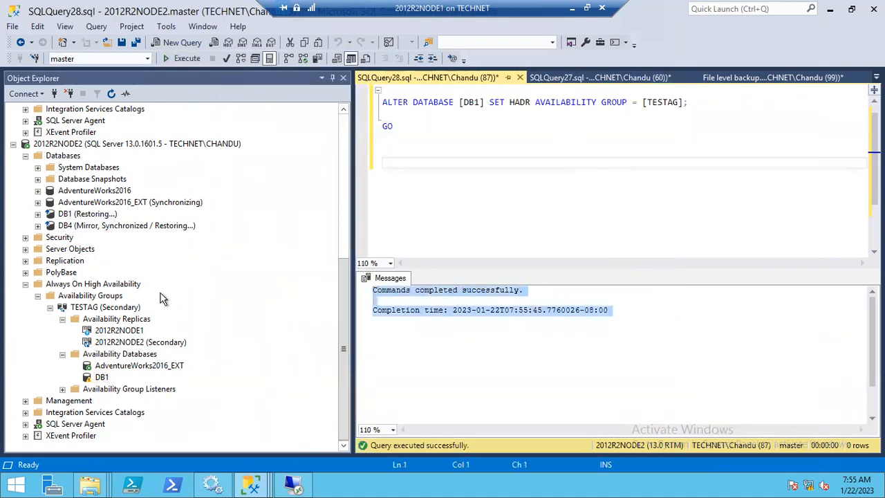
right_click(96, 354)
click(150, 406)
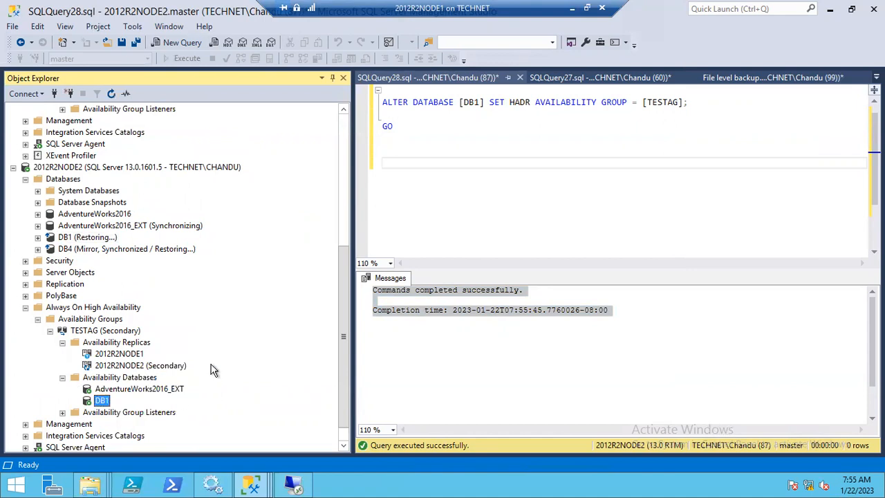
right_click(57, 180)
click(105, 337)
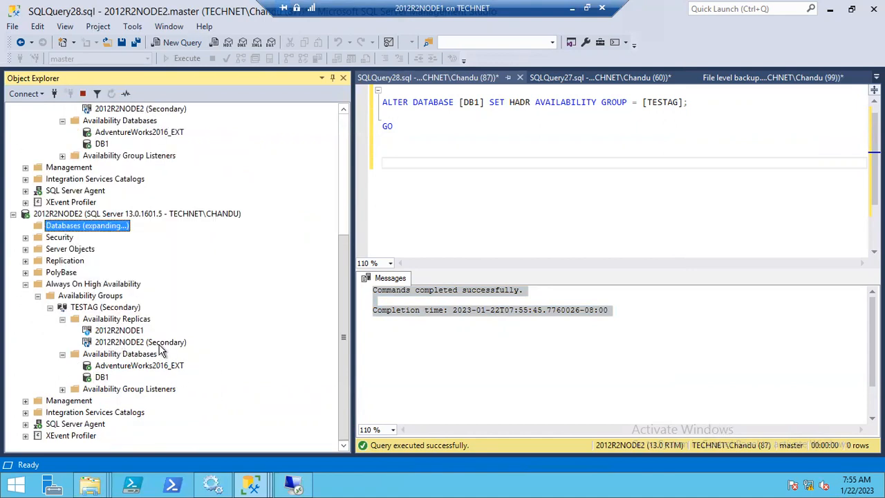
click(83, 286)
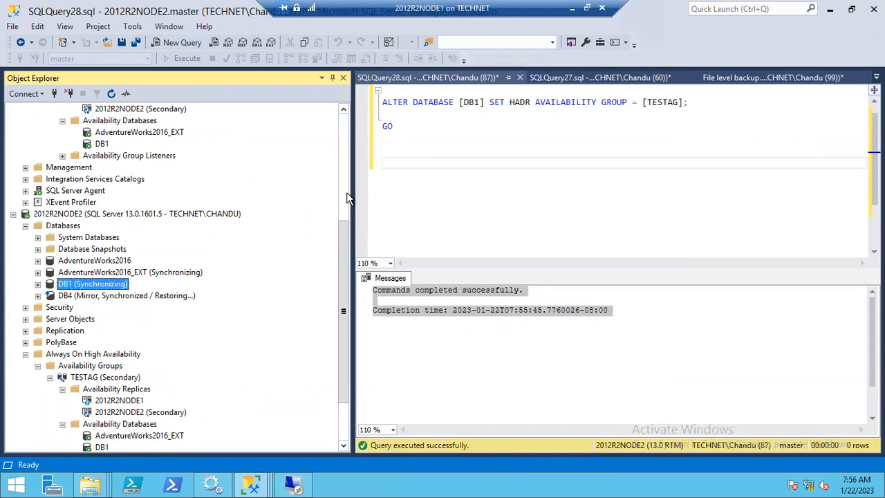
Step: Refresh the Databases folder on 2012R2NODE1 to check the synchronization state of DB1 on the primary replica
click(342, 203)
right_click(55, 122)
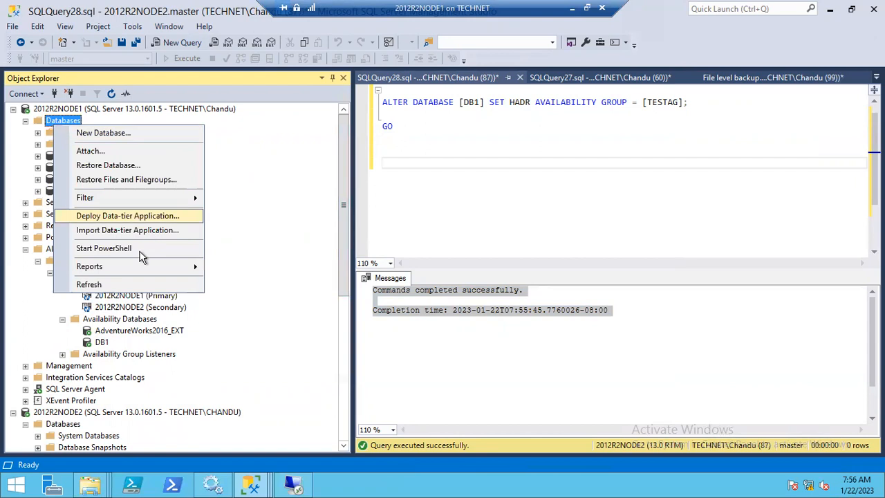
click(128, 289)
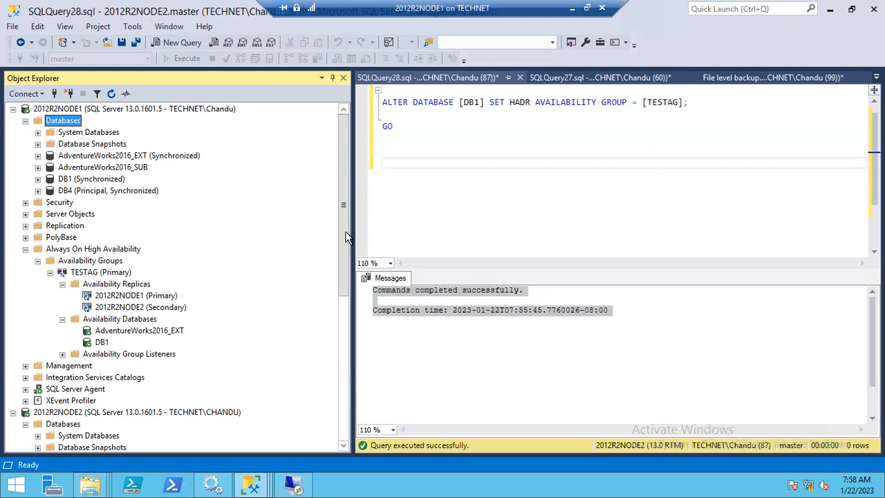
drag(338, 234, 348, 171)
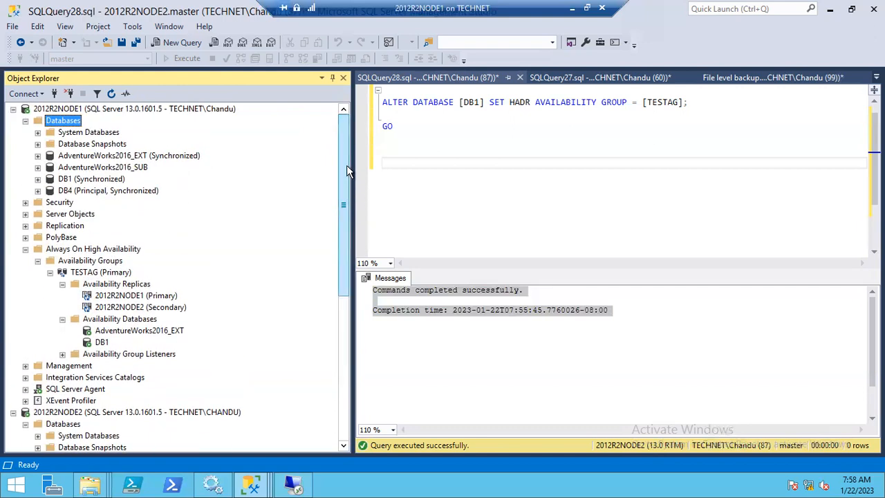